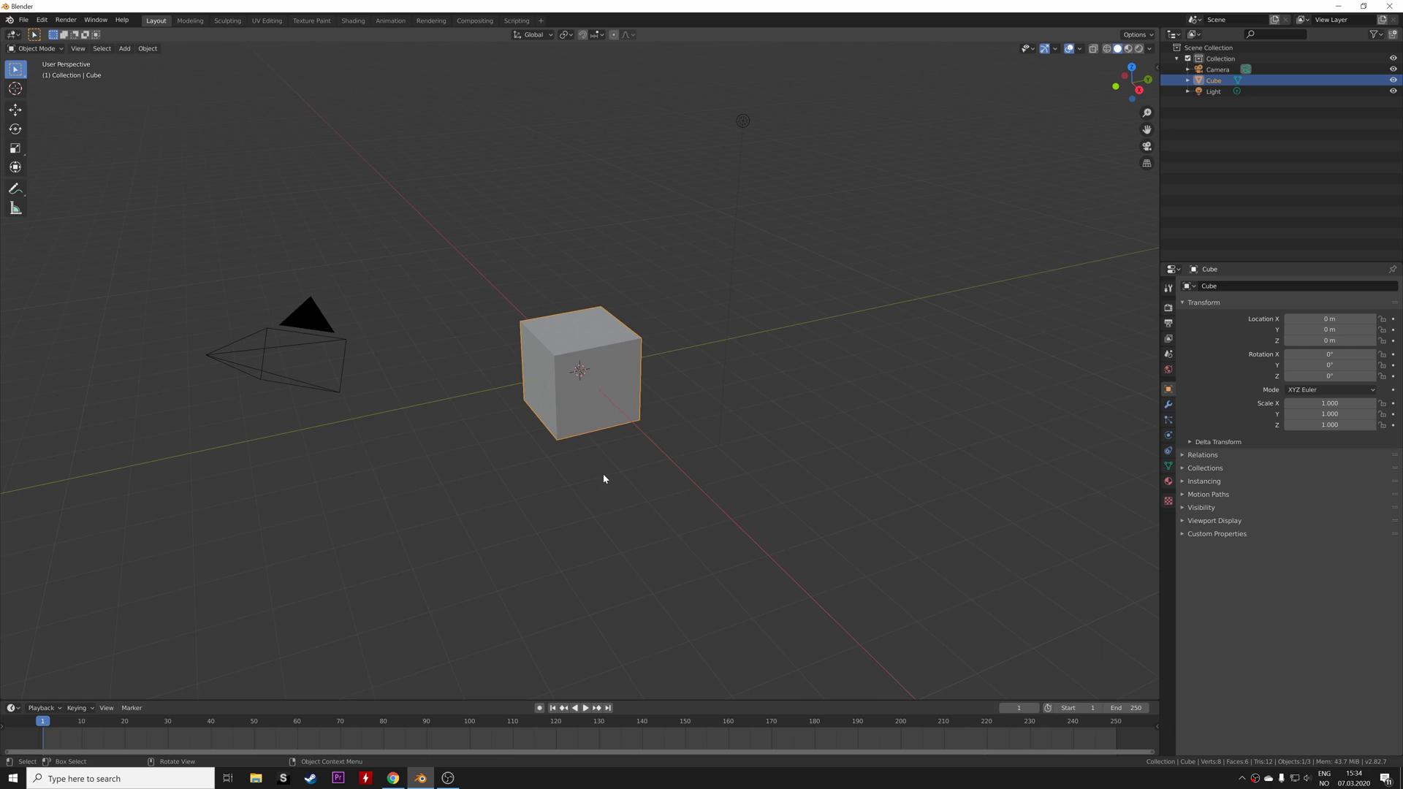
# Step: Bring Mixamo forward in Chrome and sign in with an Adobe ID
pyautogui.click(393, 779)
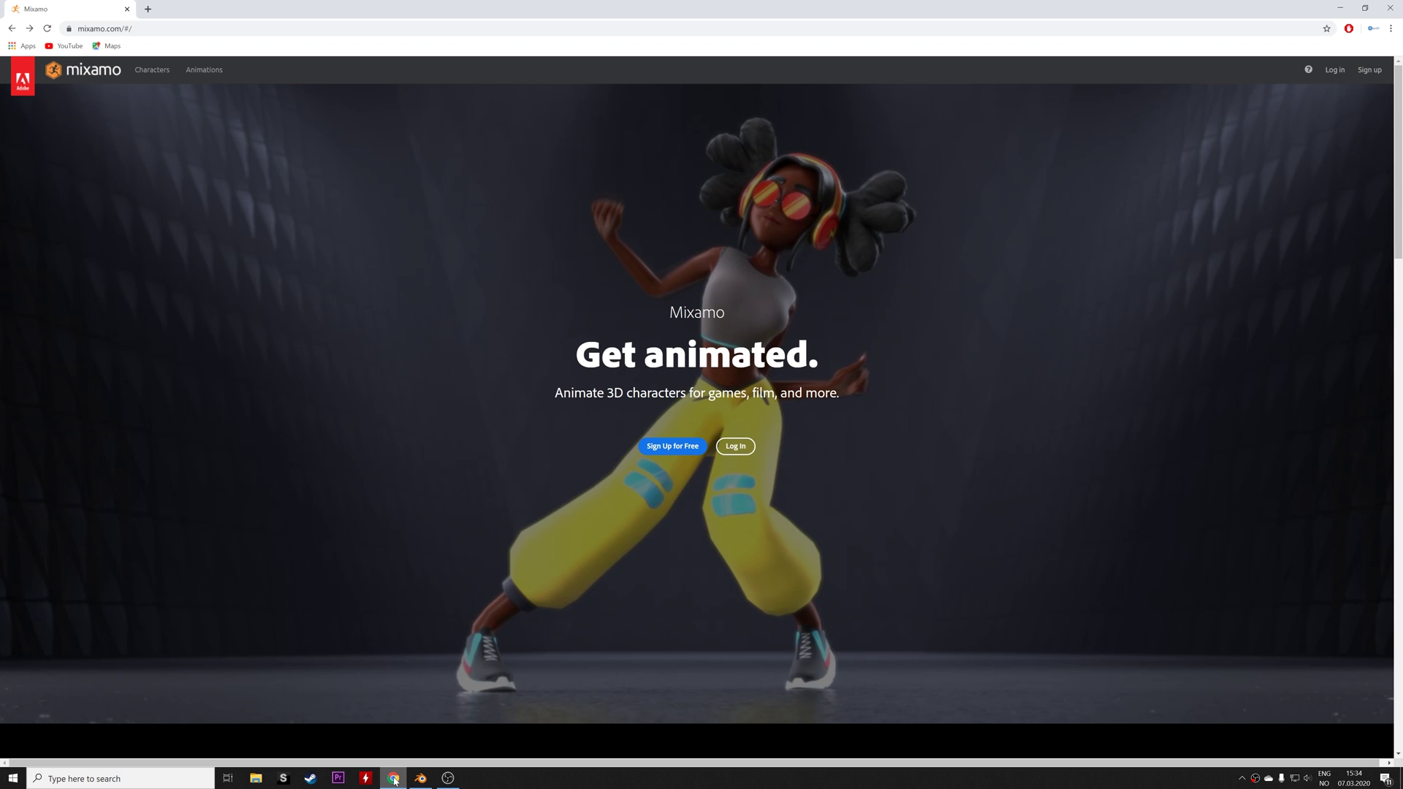
pyautogui.click(727, 447)
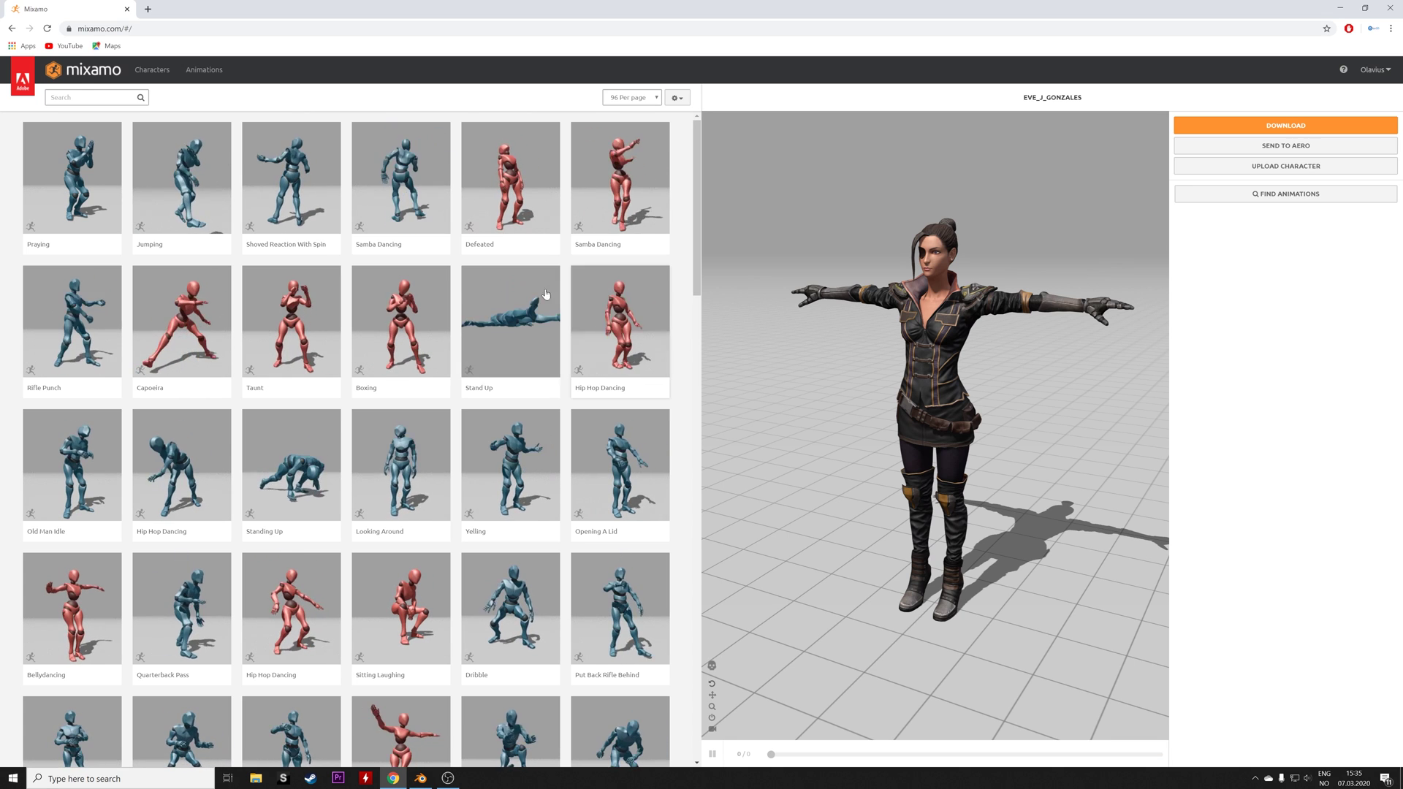
# Step: Swap the character to Maw J Laygo, then return to the animation library
pyautogui.click(154, 70)
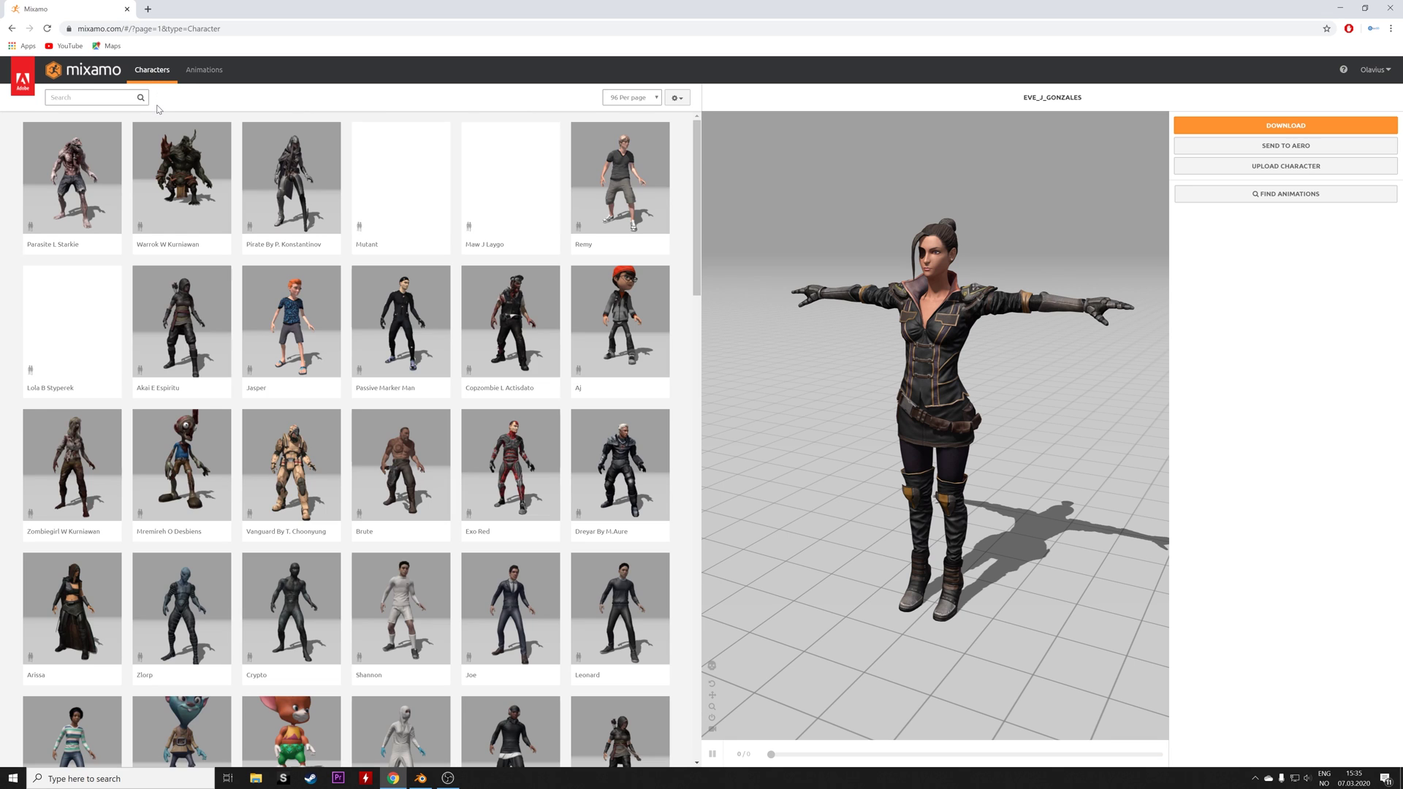
pyautogui.click(515, 175)
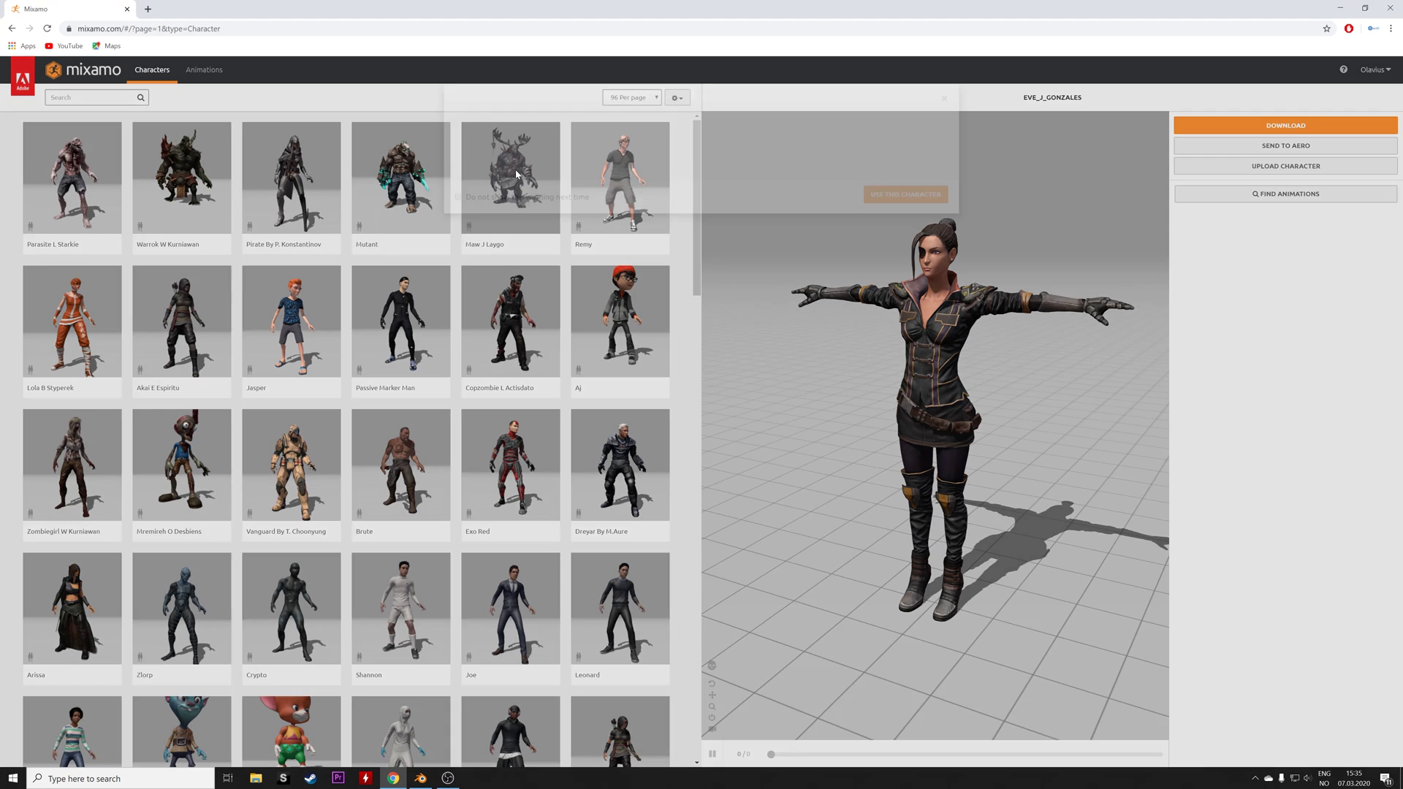
pyautogui.click(890, 225)
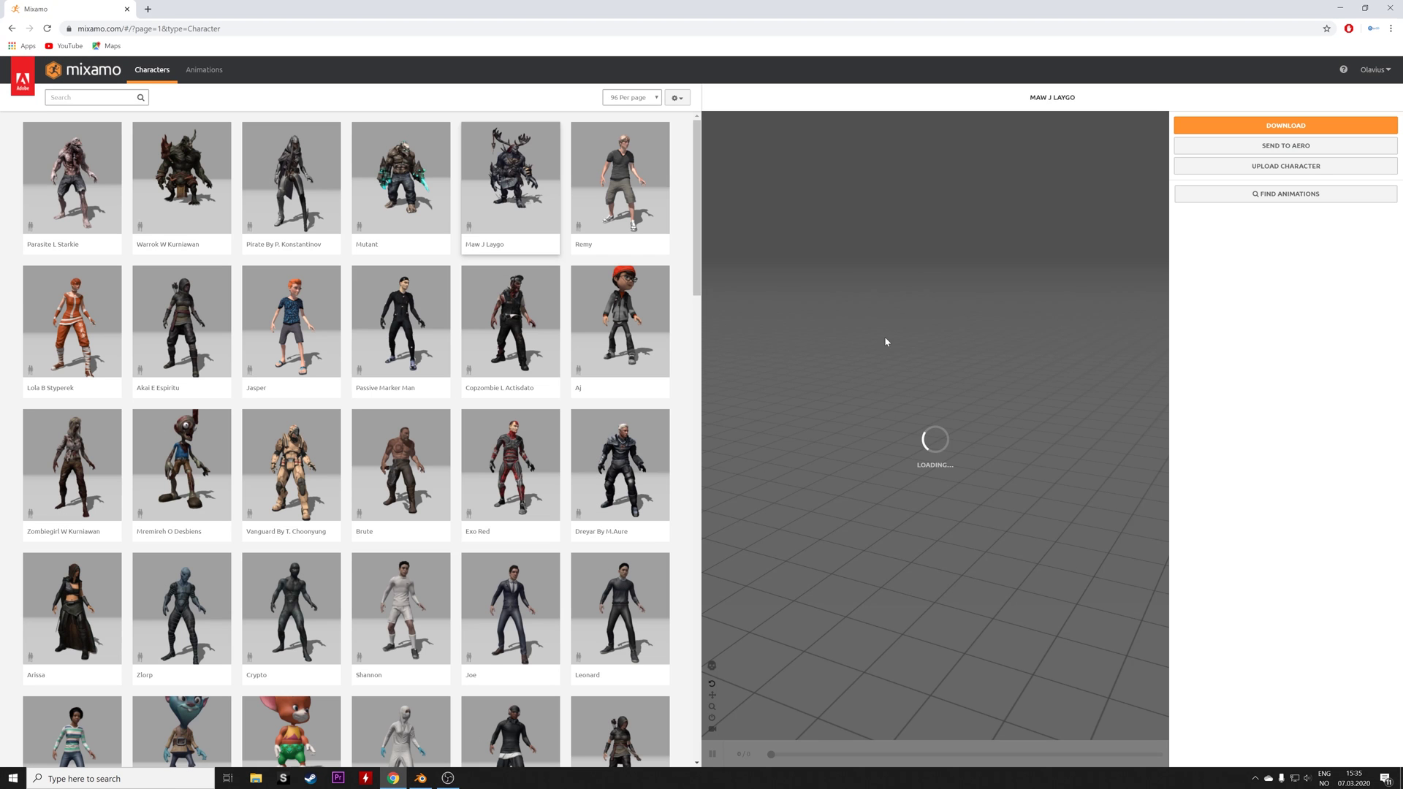
pyautogui.scroll(6, 980, 485)
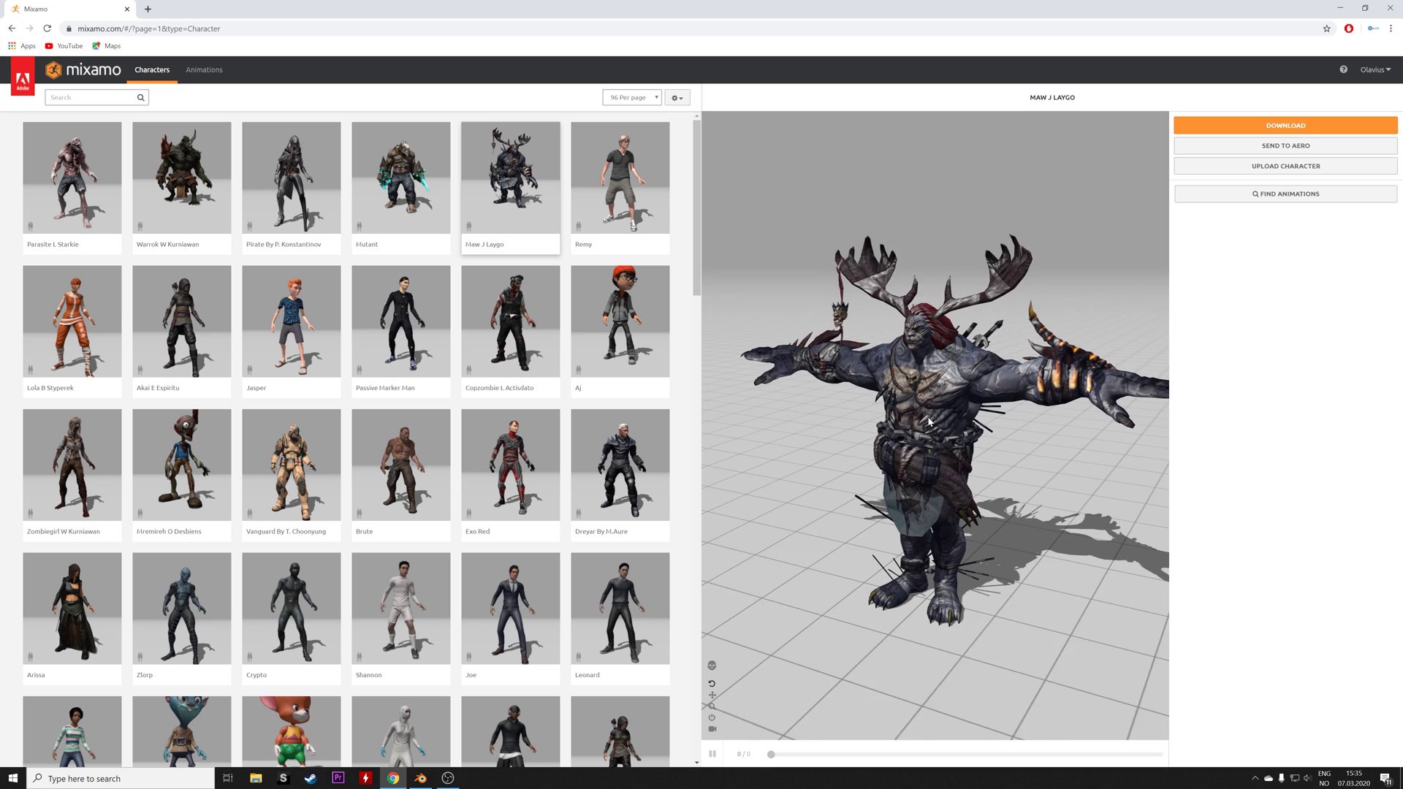
pyautogui.scroll(2, 982, 480)
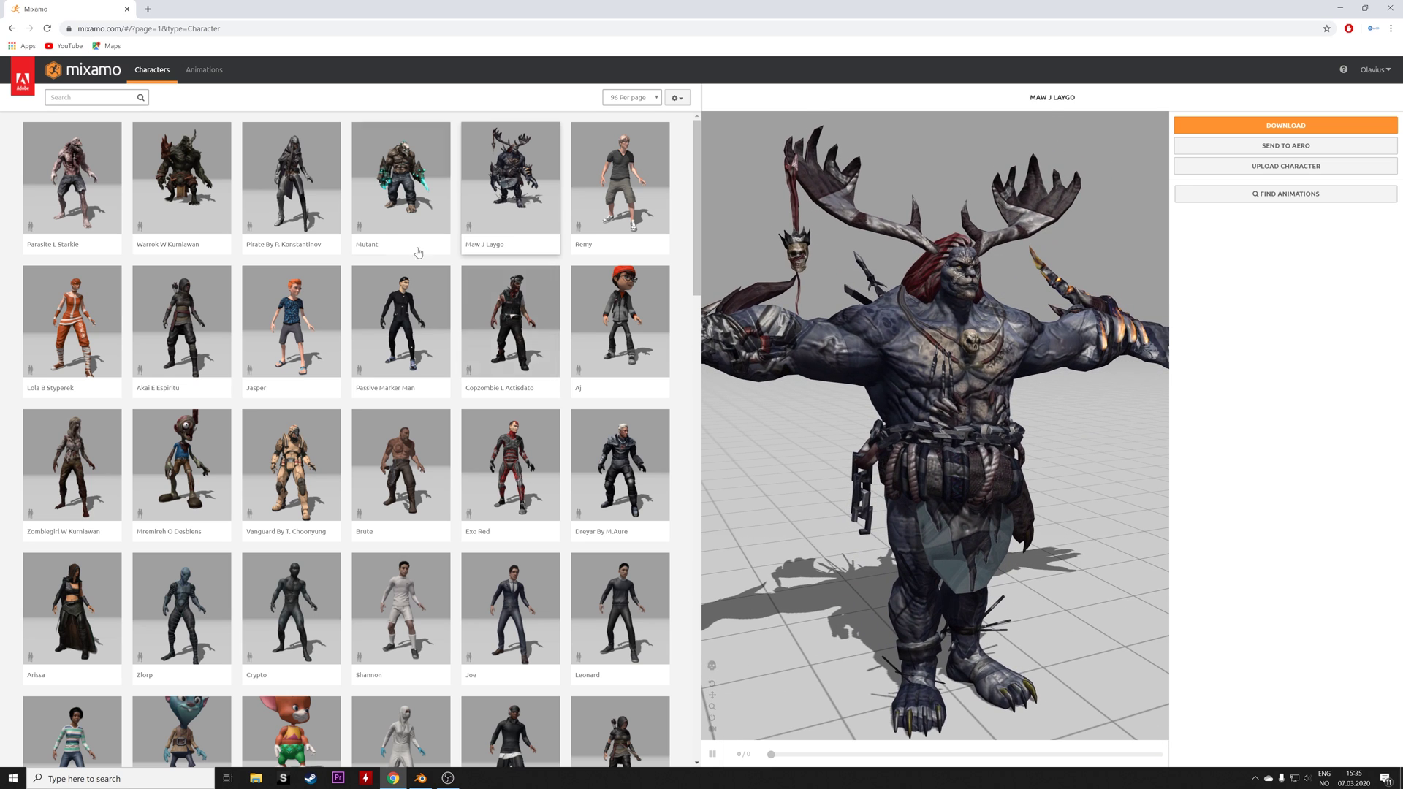
pyautogui.click(205, 70)
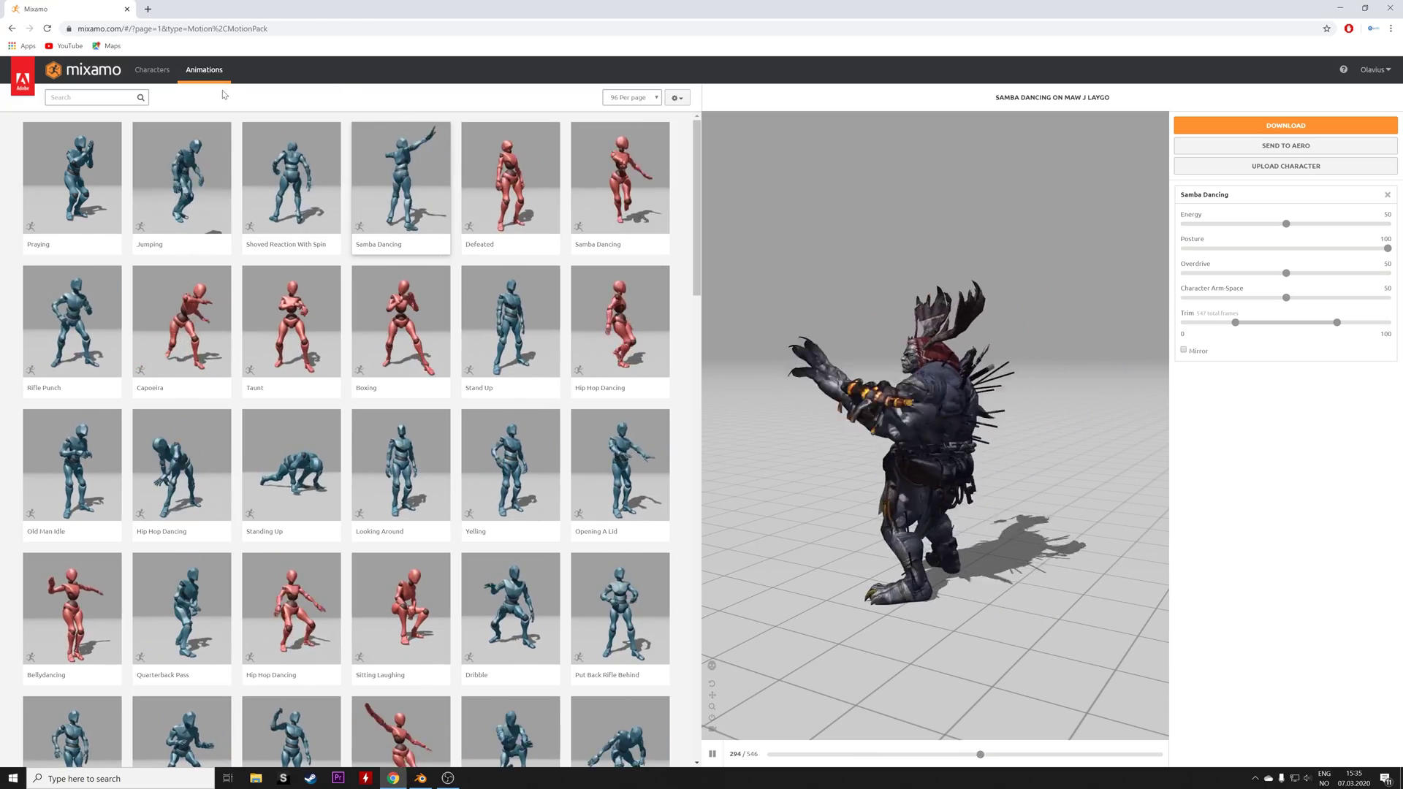
# Step: Apply the Lead Jab animation to Maw J Laygo and go back to the character list
pyautogui.scroll(-20, 511, 438)
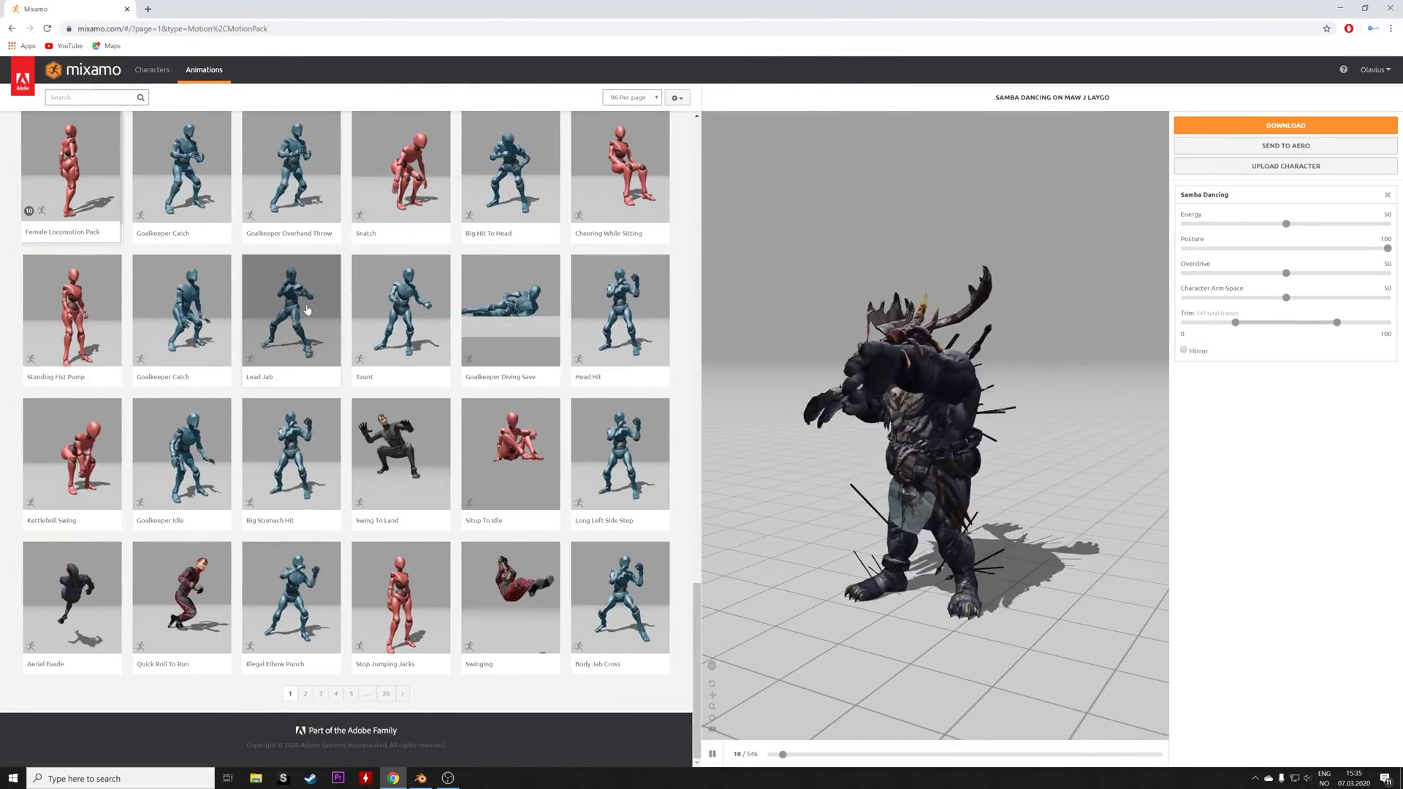
pyautogui.click(320, 380)
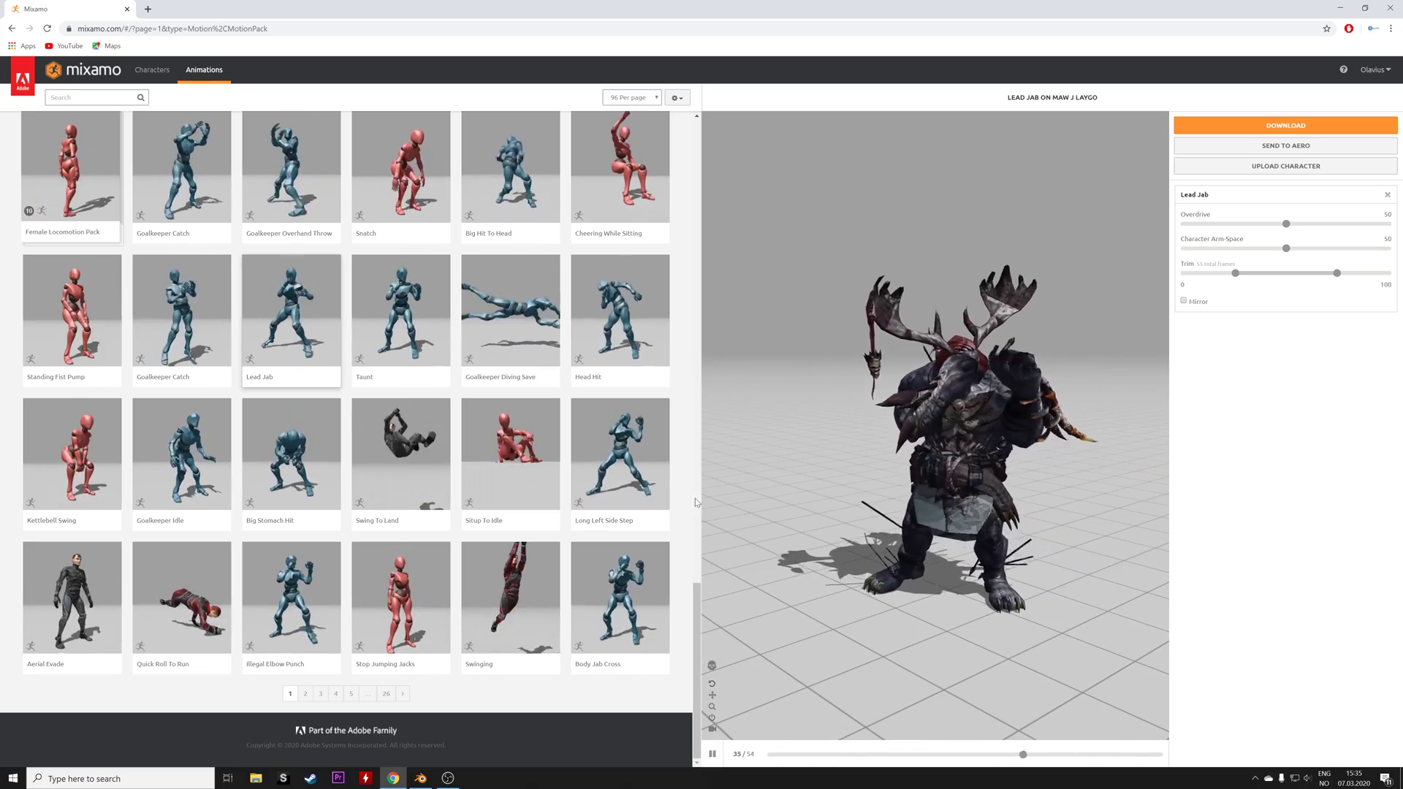
pyautogui.click(152, 70)
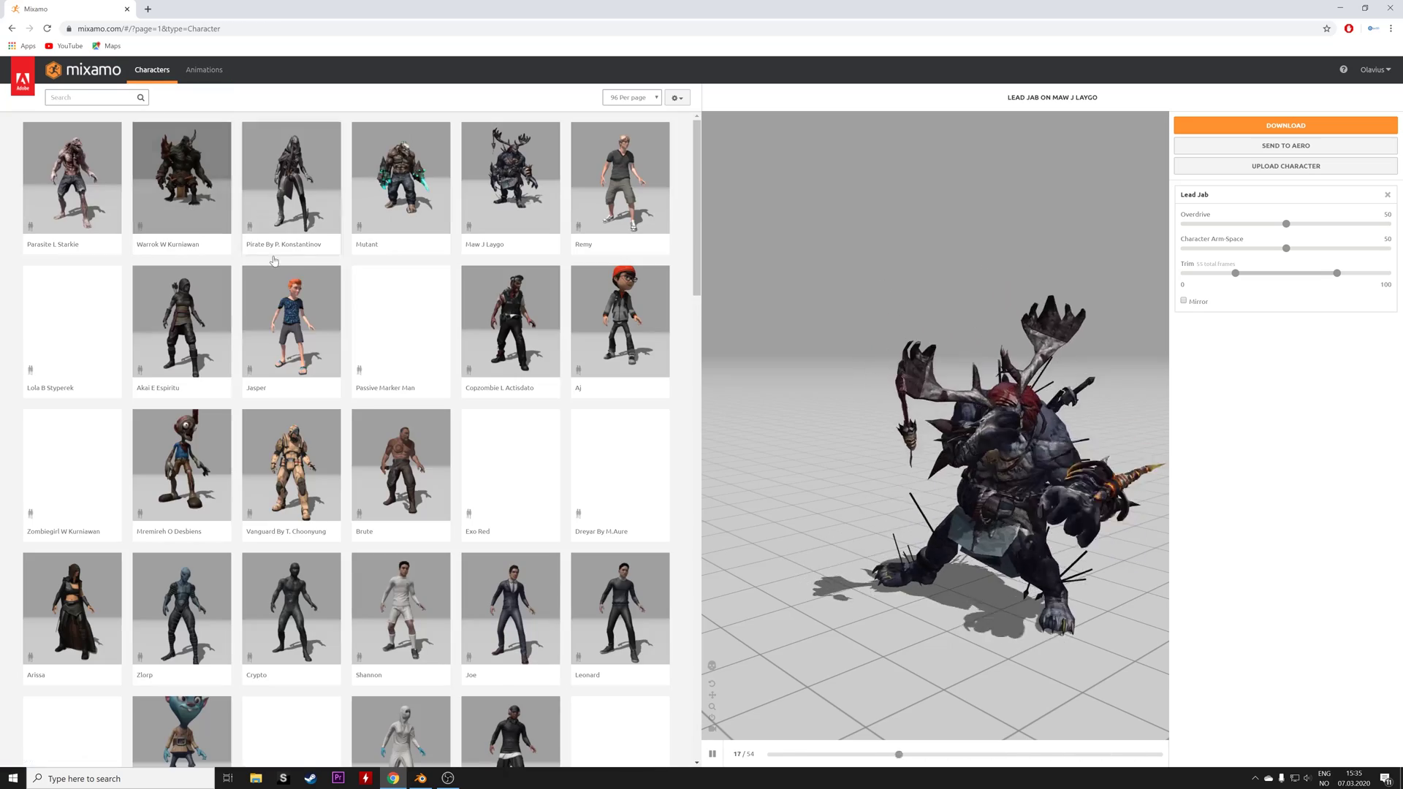
# Step: Choose Peasant Girl from the second page of characters and orbit her preview
pyautogui.scroll(-9, 336, 337)
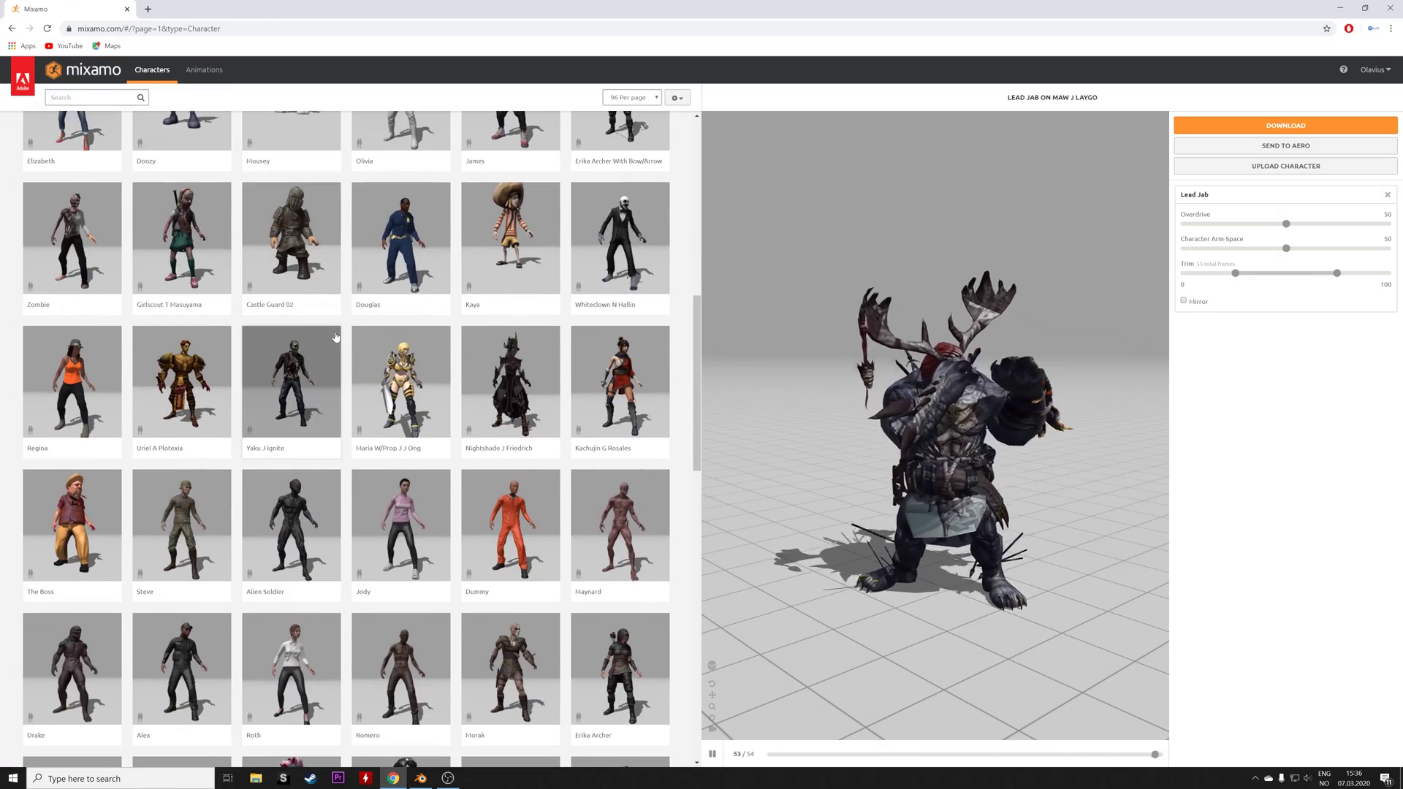
pyautogui.scroll(-13, 335, 337)
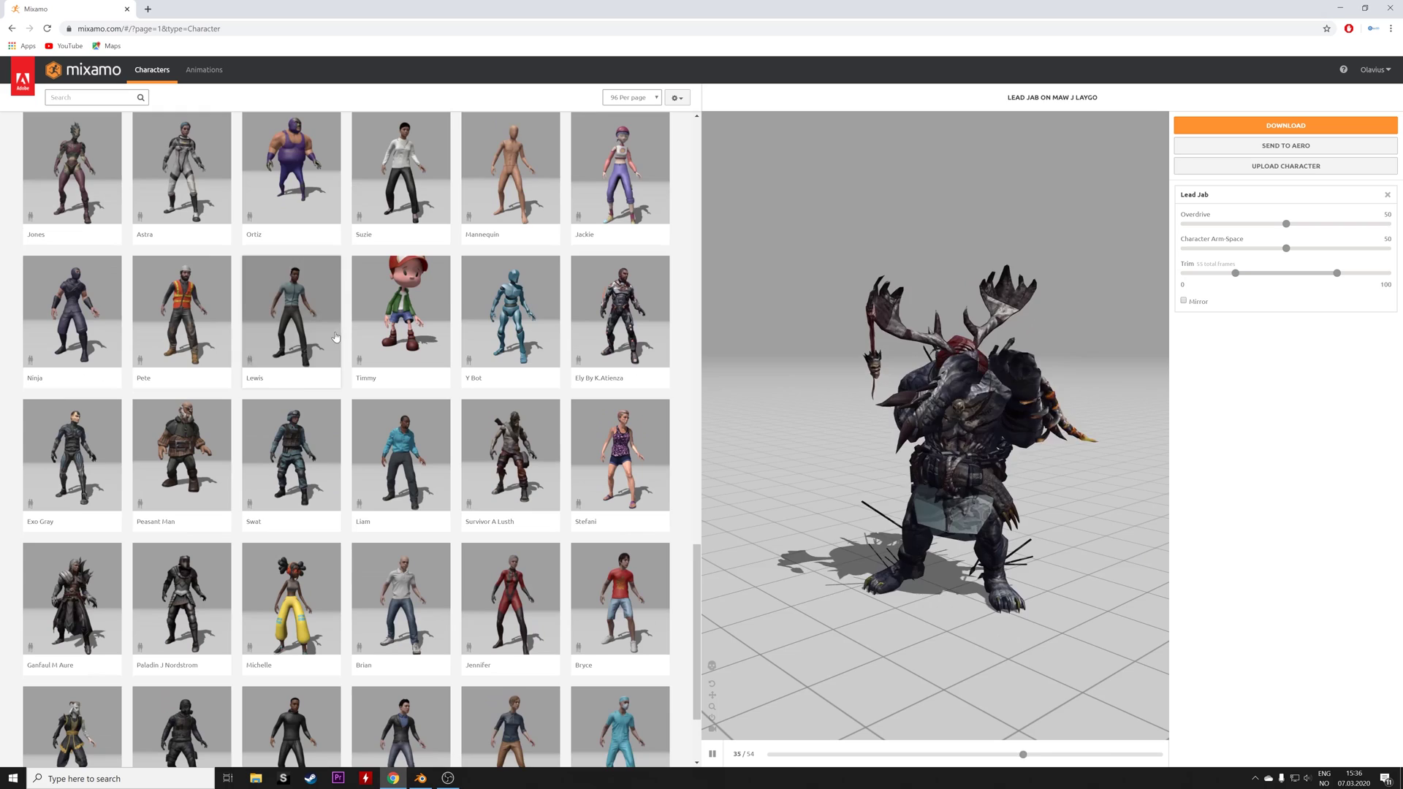
pyautogui.scroll(-2, 336, 337)
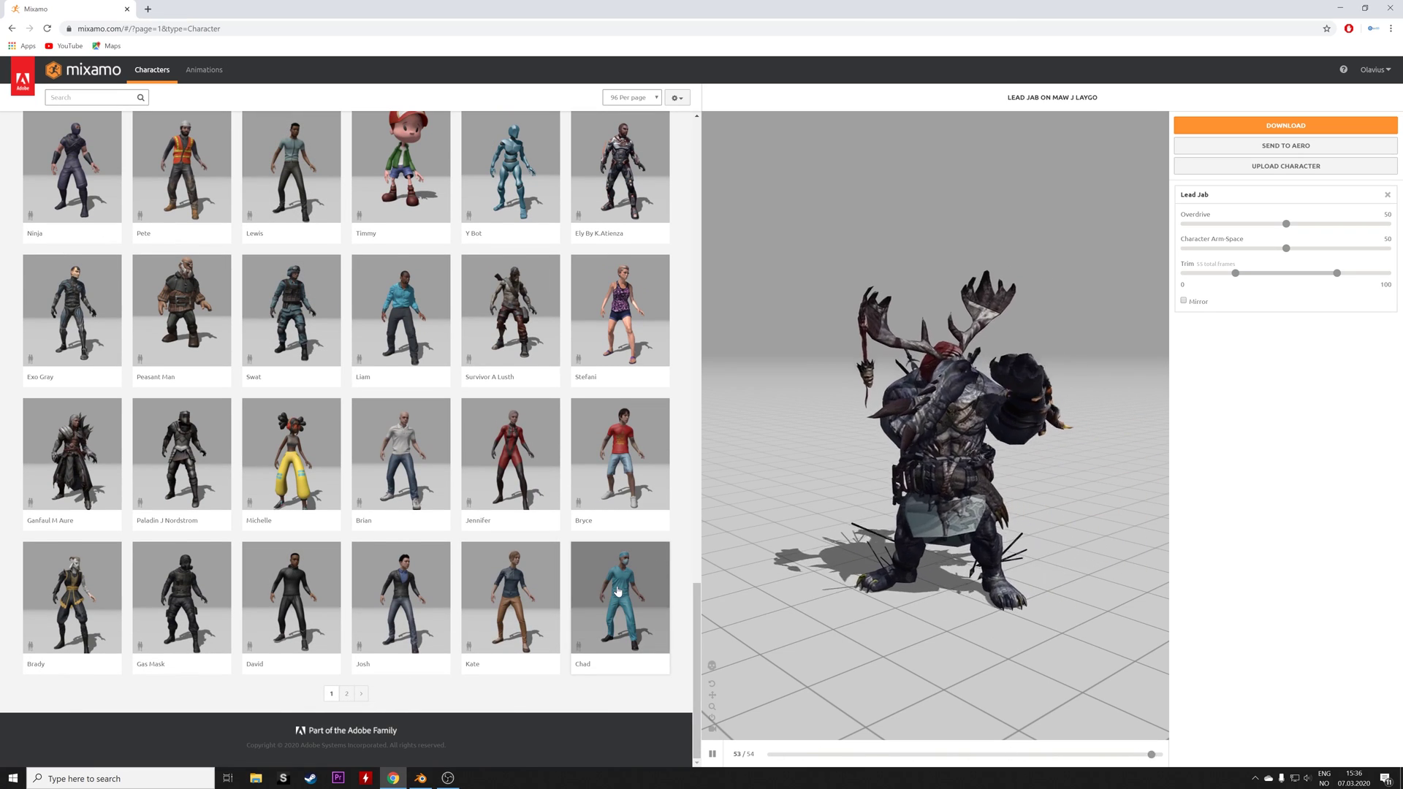
pyautogui.click(348, 695)
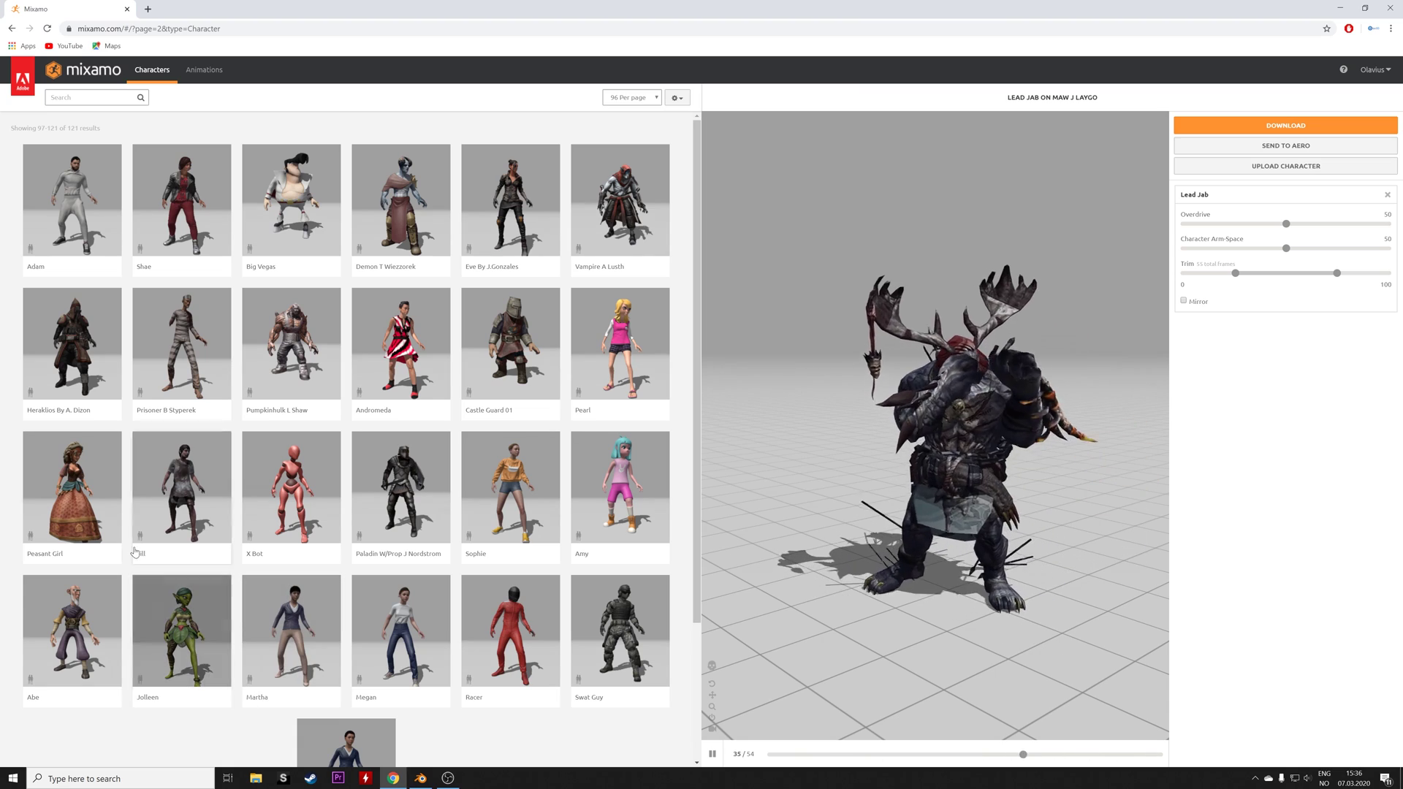
pyautogui.click(80, 497)
pyautogui.click(922, 221)
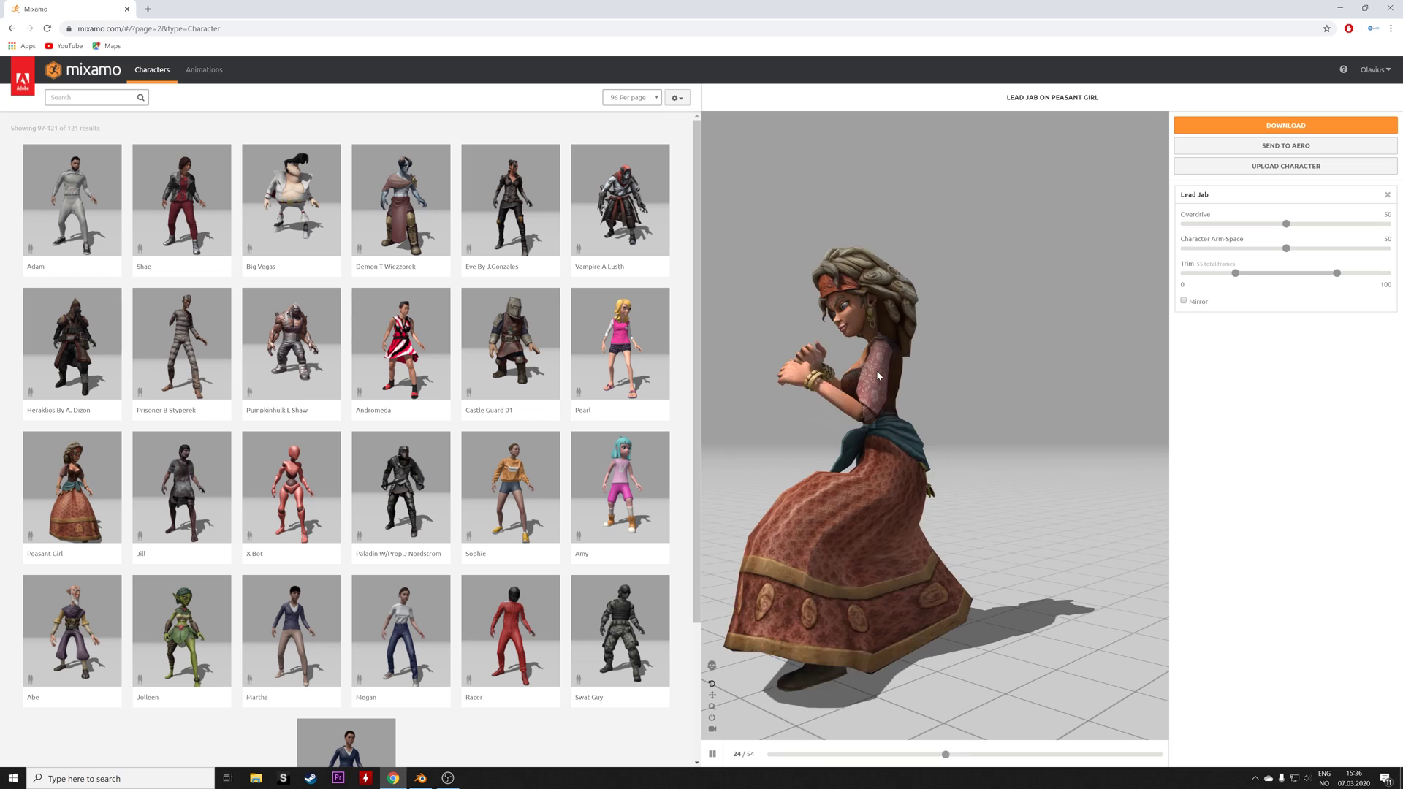
pyautogui.moveTo(877, 371); pyautogui.dragTo(1002, 377)
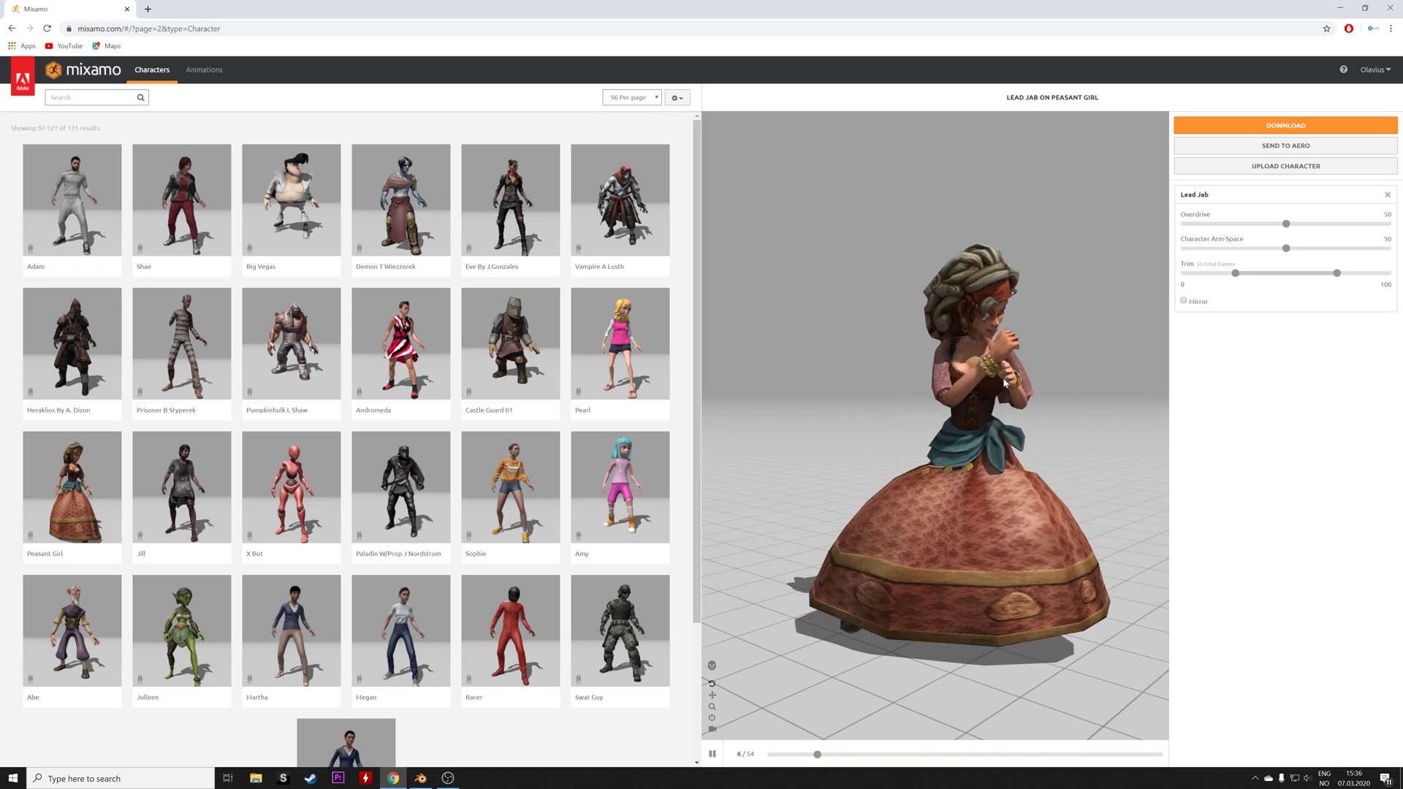
# Step: Filter animations to Dance, apply Samba Dancing, and extend the trim end to 150
pyautogui.click(205, 71)
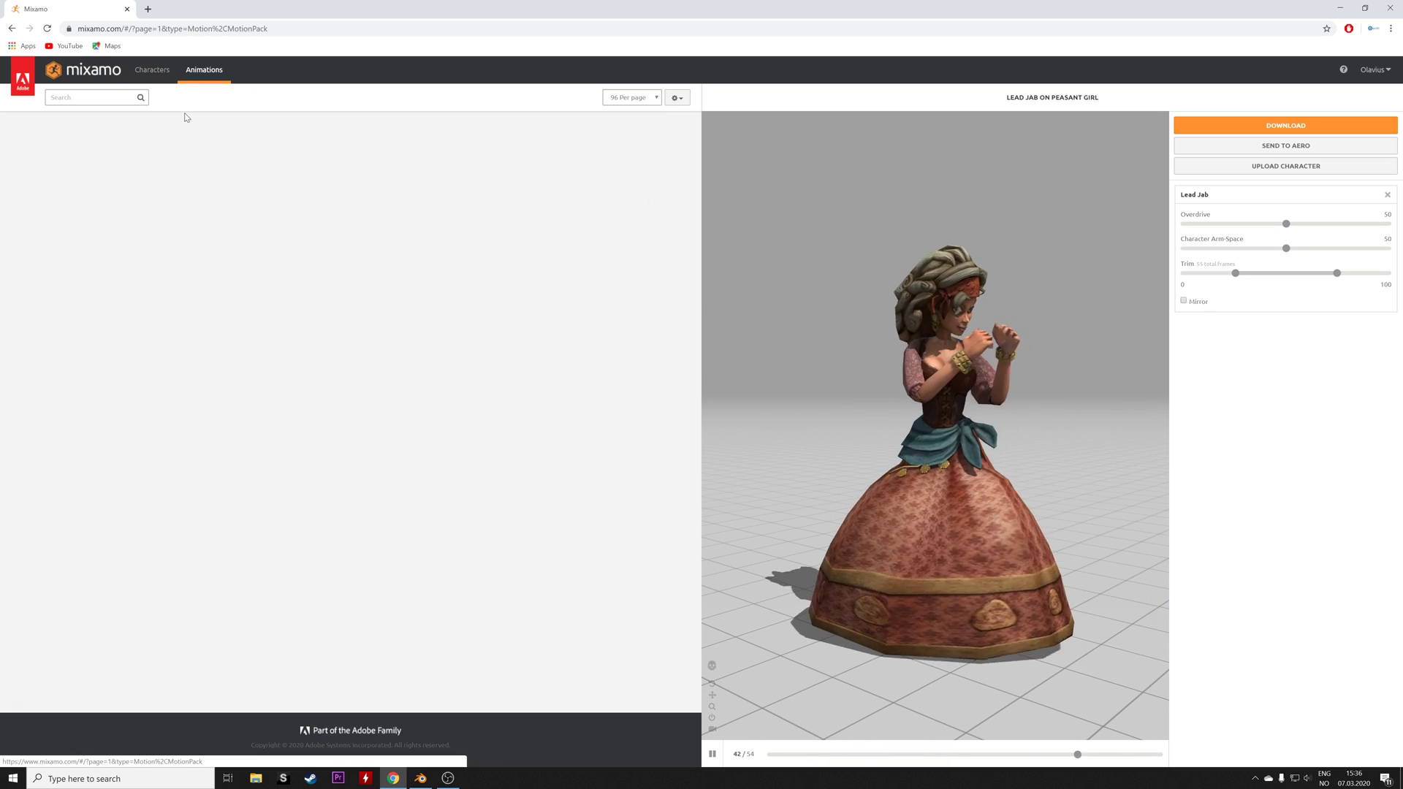
pyautogui.click(88, 98)
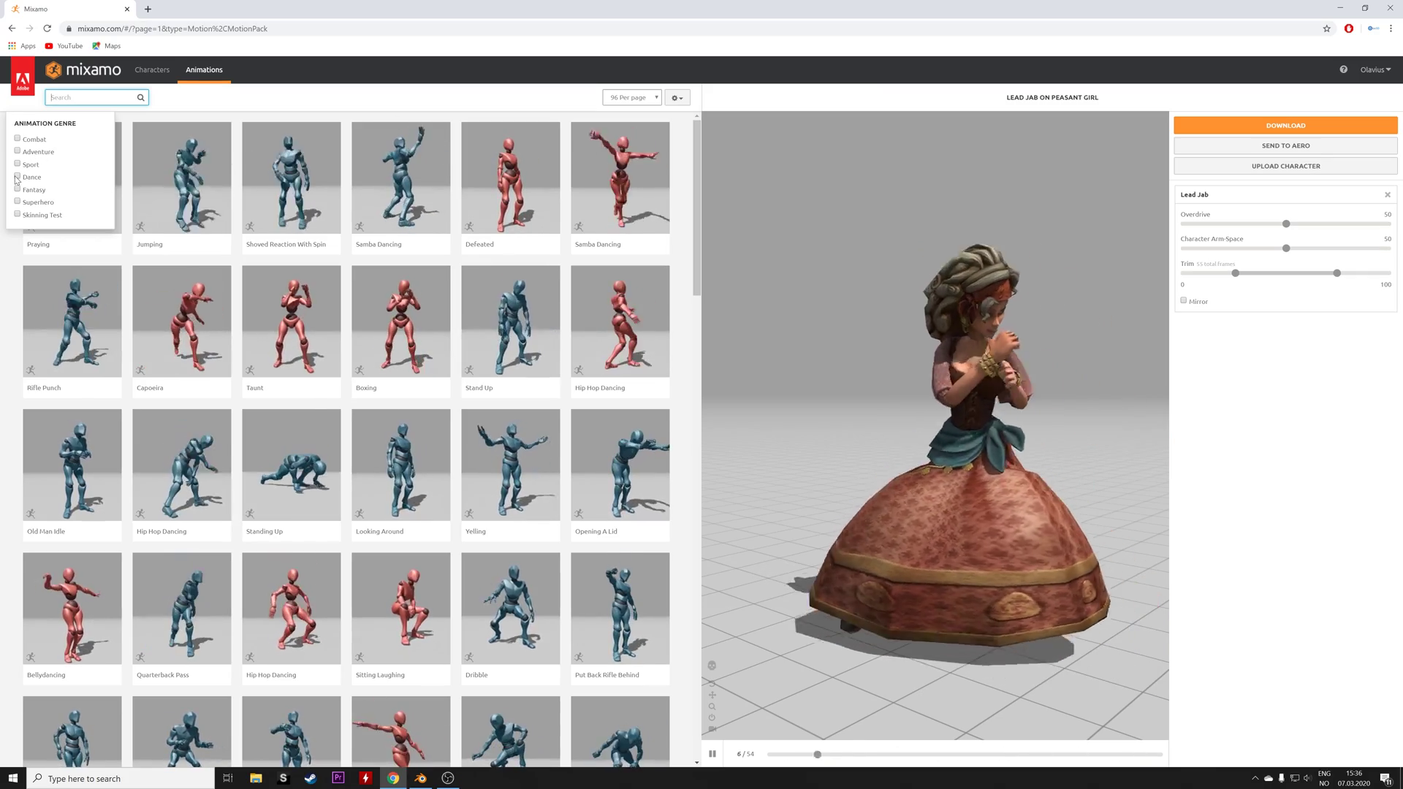
pyautogui.click(17, 178)
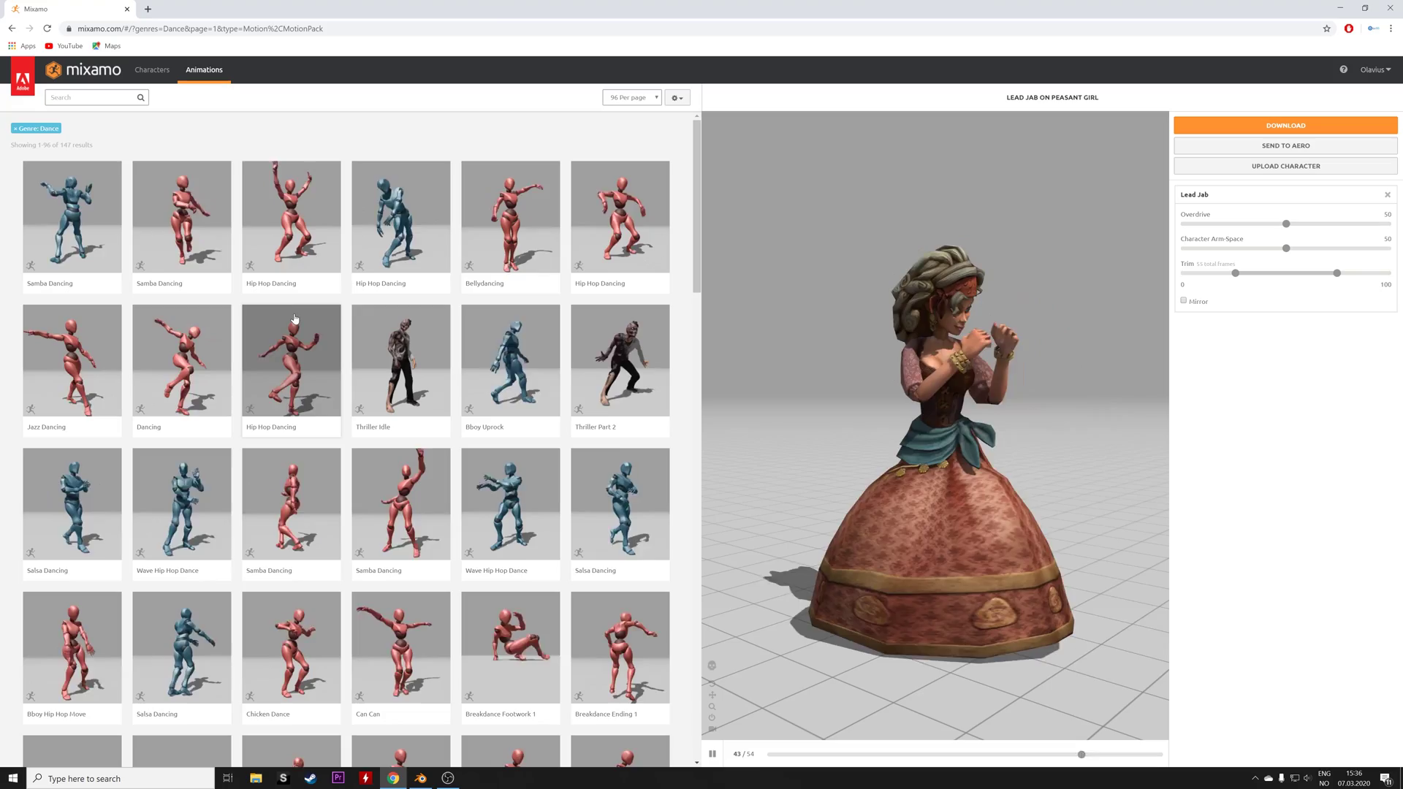
pyautogui.scroll(-3, 289, 307)
pyautogui.click(284, 296)
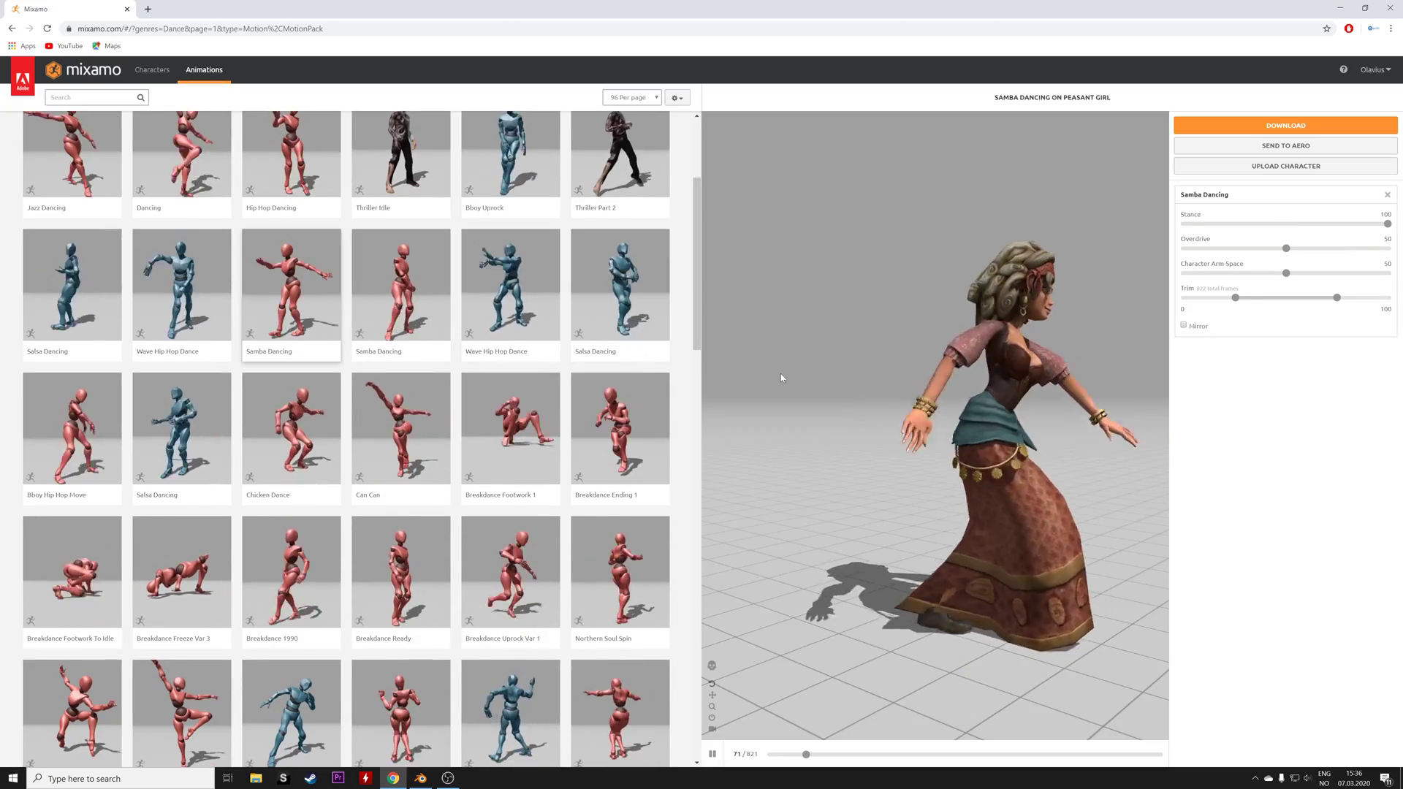
pyautogui.moveTo(781, 378); pyautogui.dragTo(796, 434)
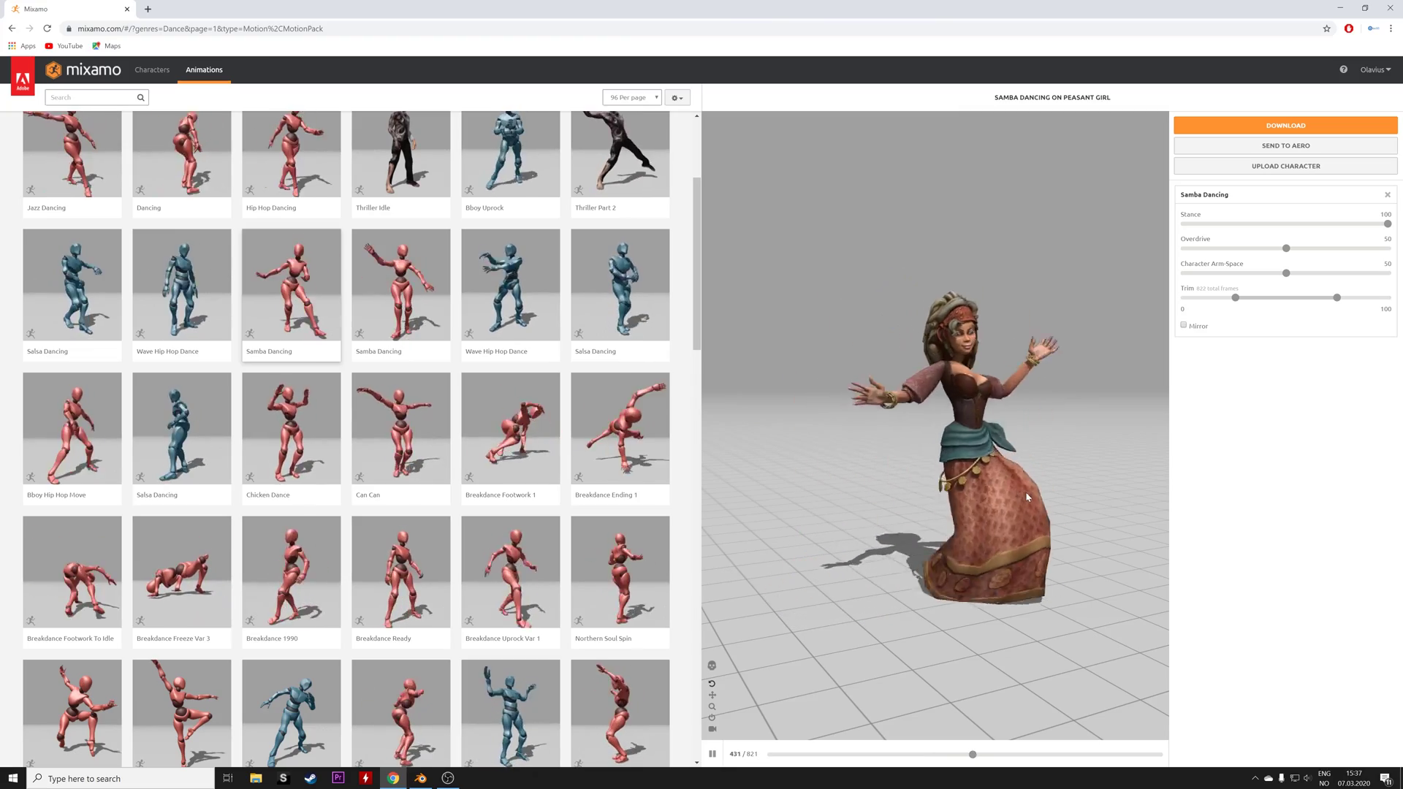
pyautogui.moveTo(1336, 298); pyautogui.dragTo(1388, 300)
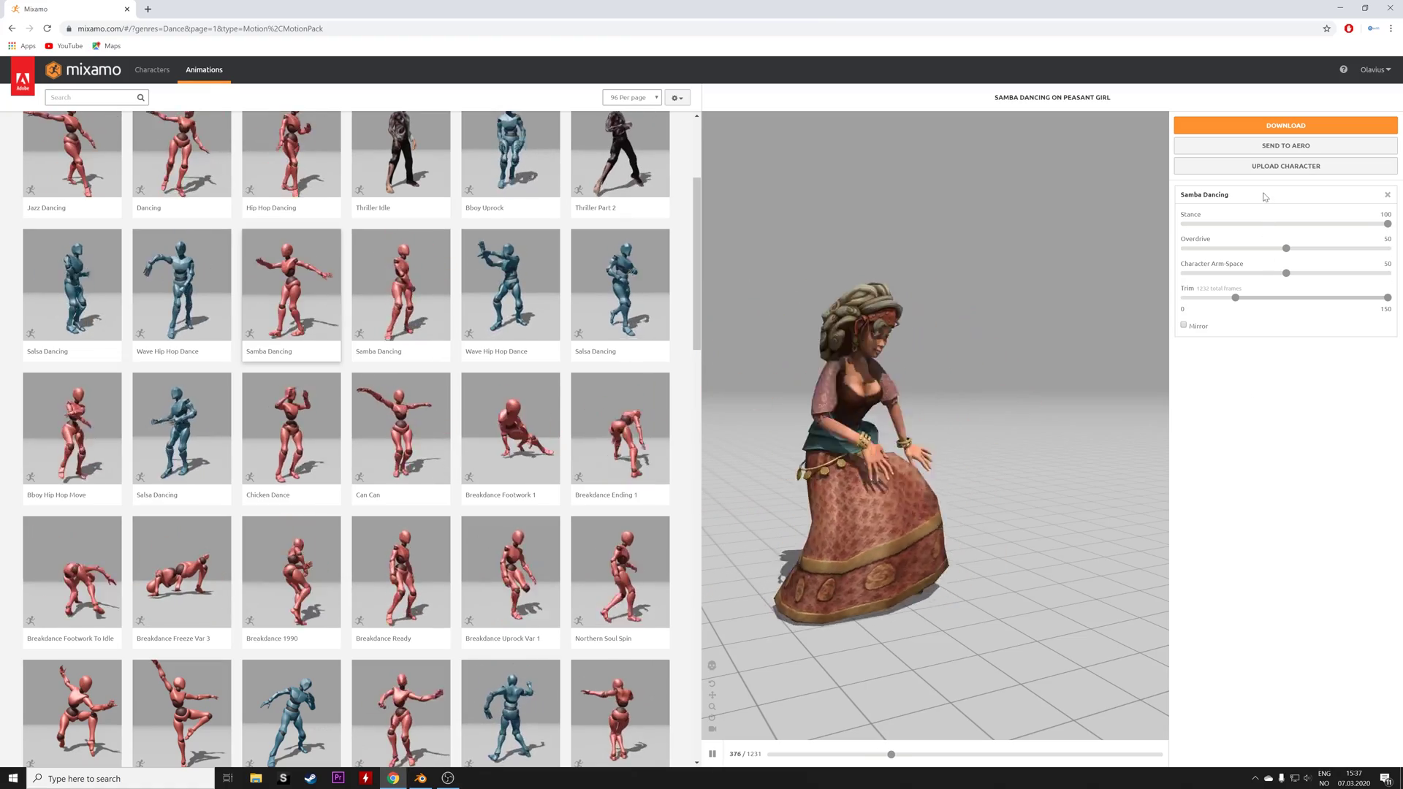
# Step: Download the animation as FBX, With Skin, at 30 fps
pyautogui.click(1280, 126)
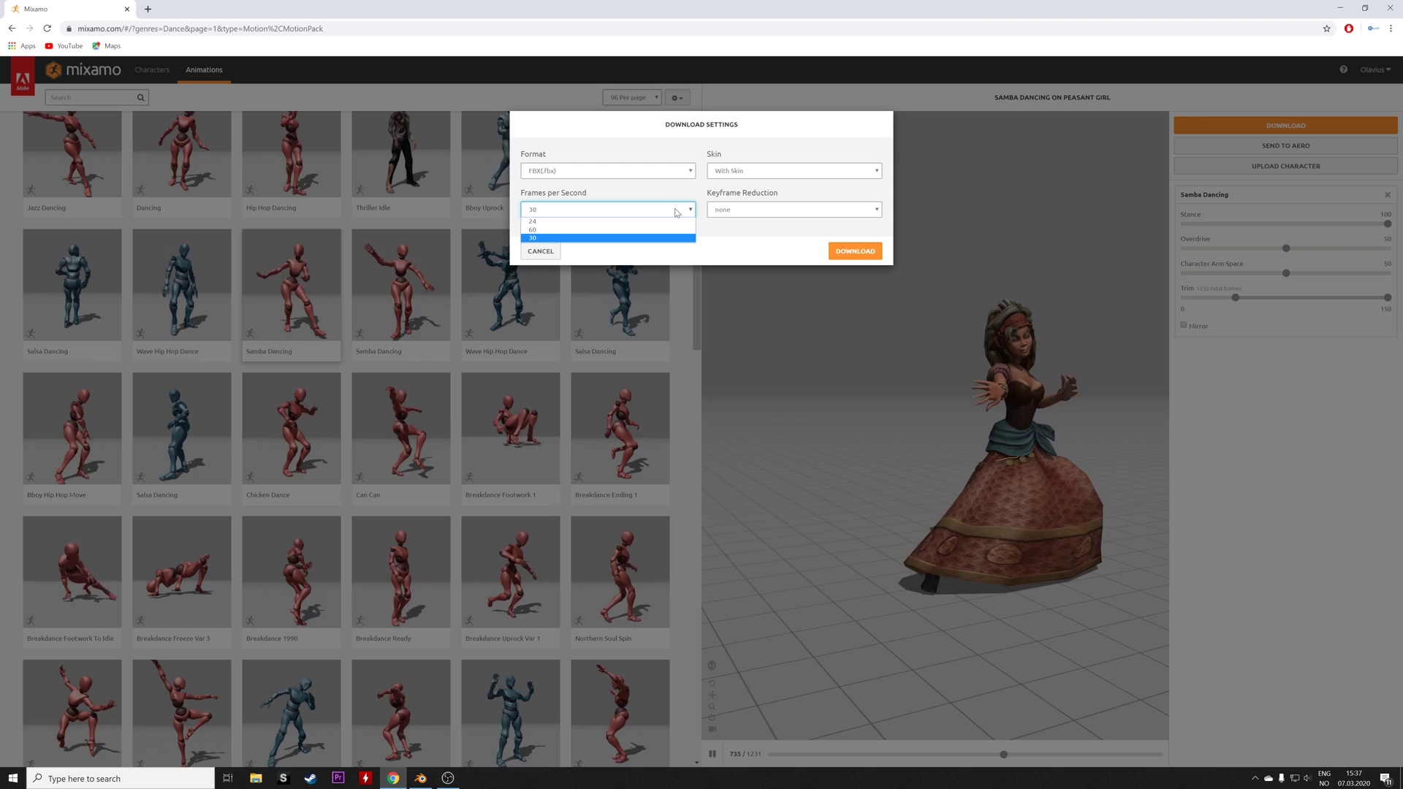
pyautogui.click(854, 252)
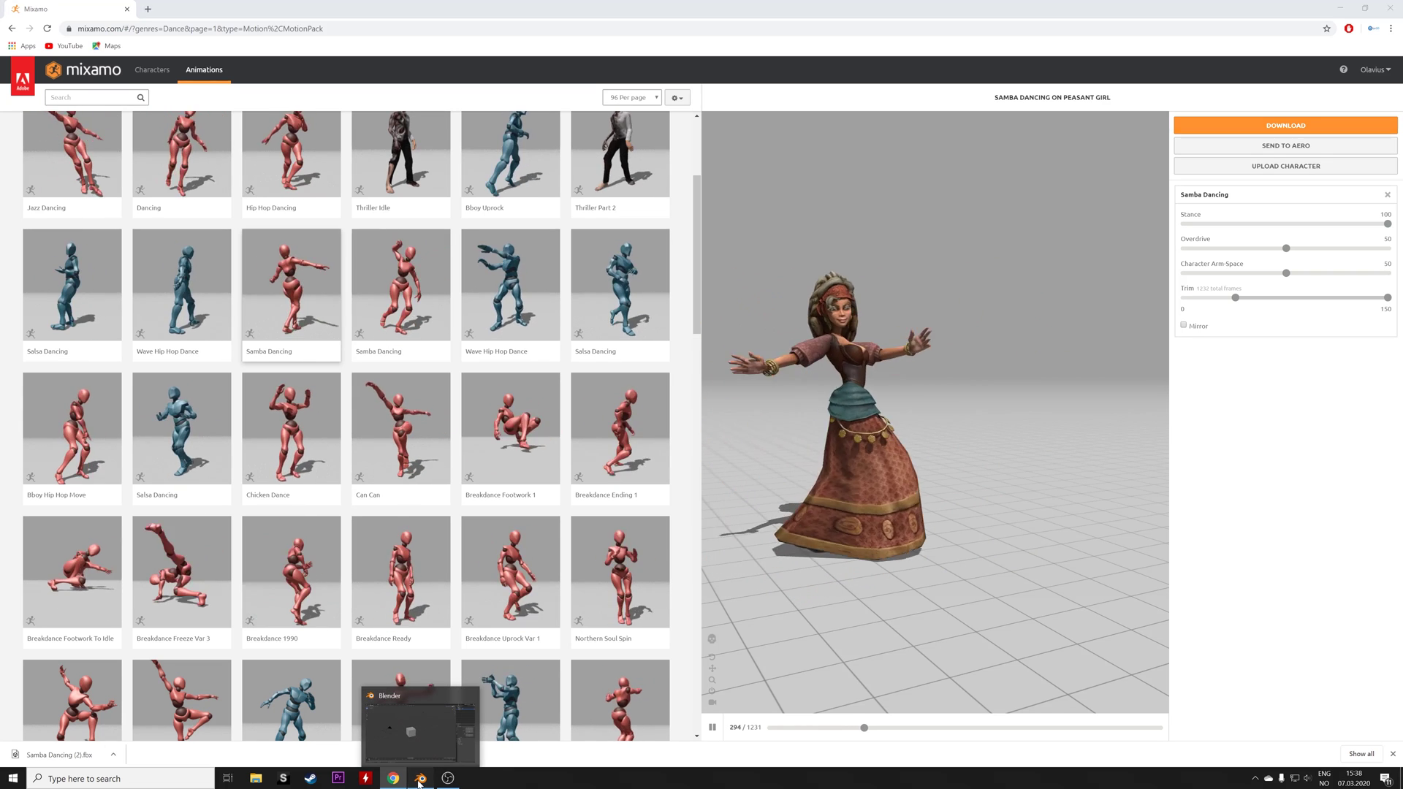
# Step: In Blender, delete the default cube and choose Samba Dancing (2).fbx for FBX import
pyautogui.click(419, 780)
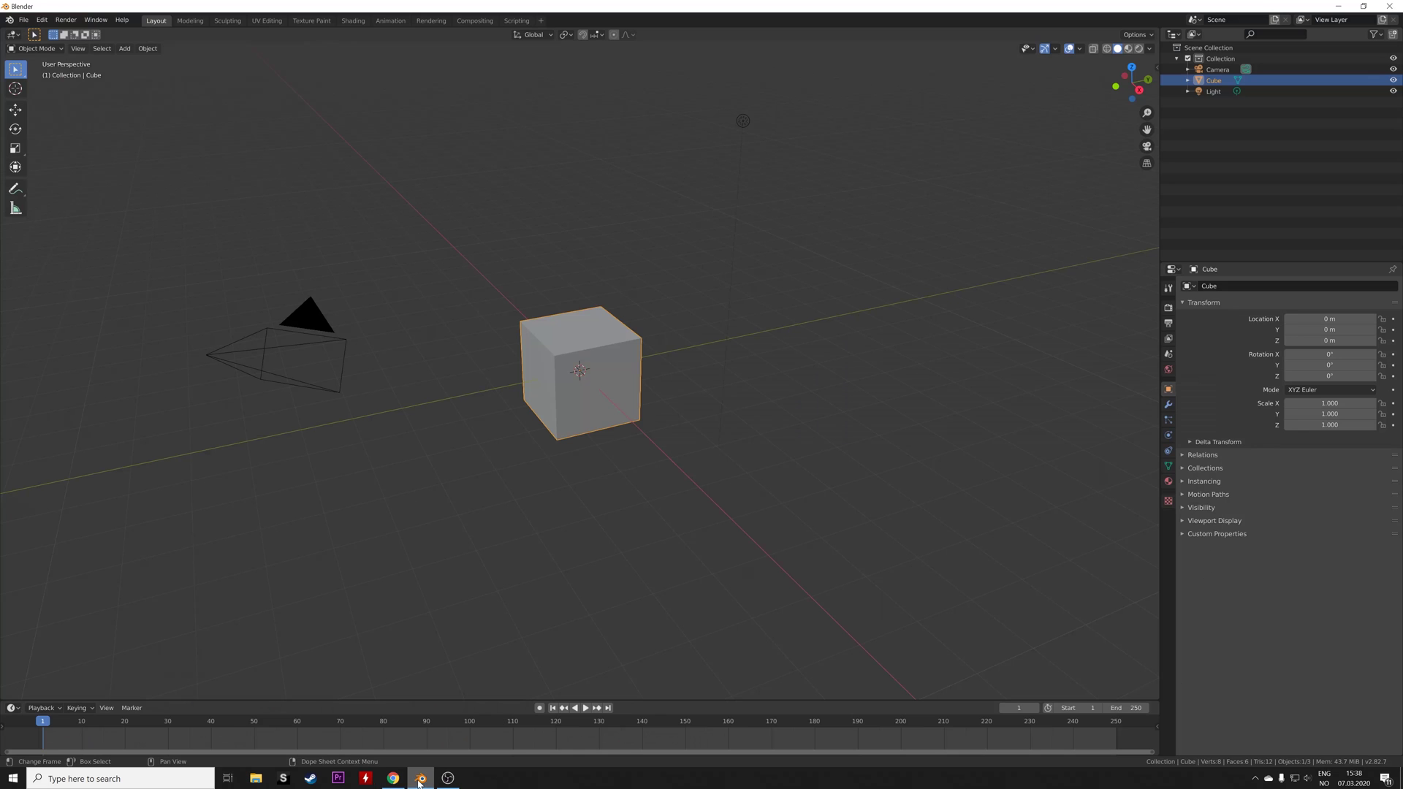
pyautogui.press('x')
pyautogui.click(578, 273)
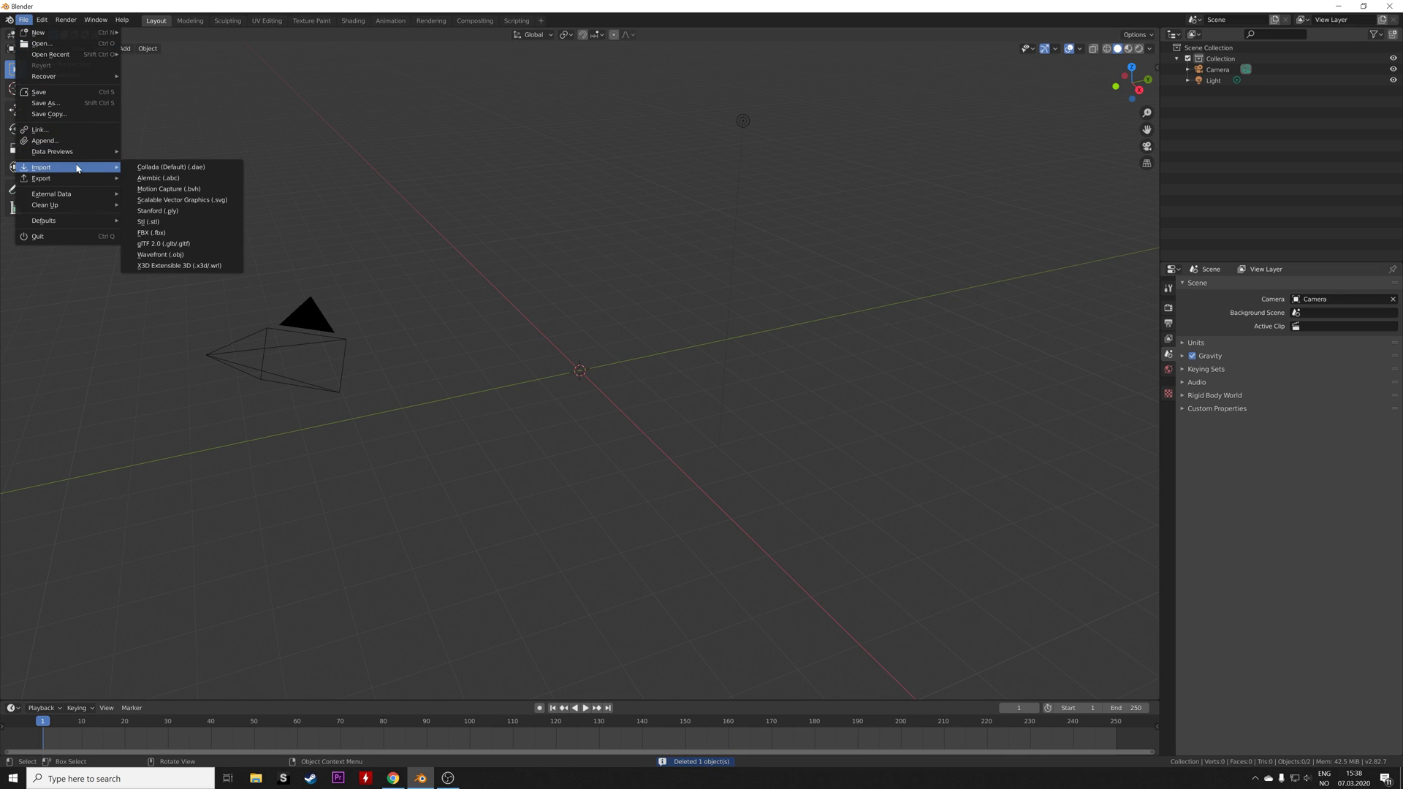
pyautogui.click(182, 233)
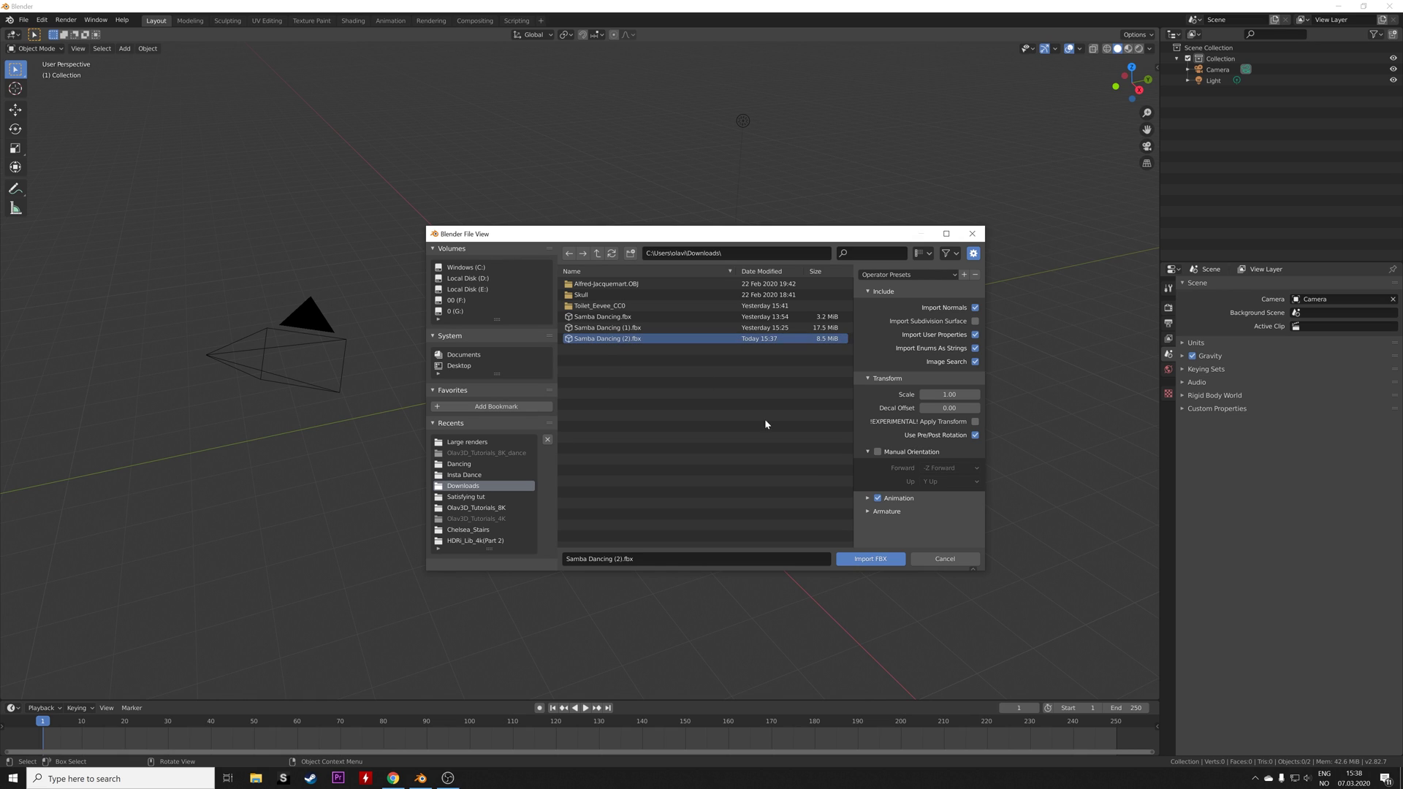
# Step: Import Samba Dancing (2).fbx and view the textured dancer in Rendered shading
pyautogui.click(880, 564)
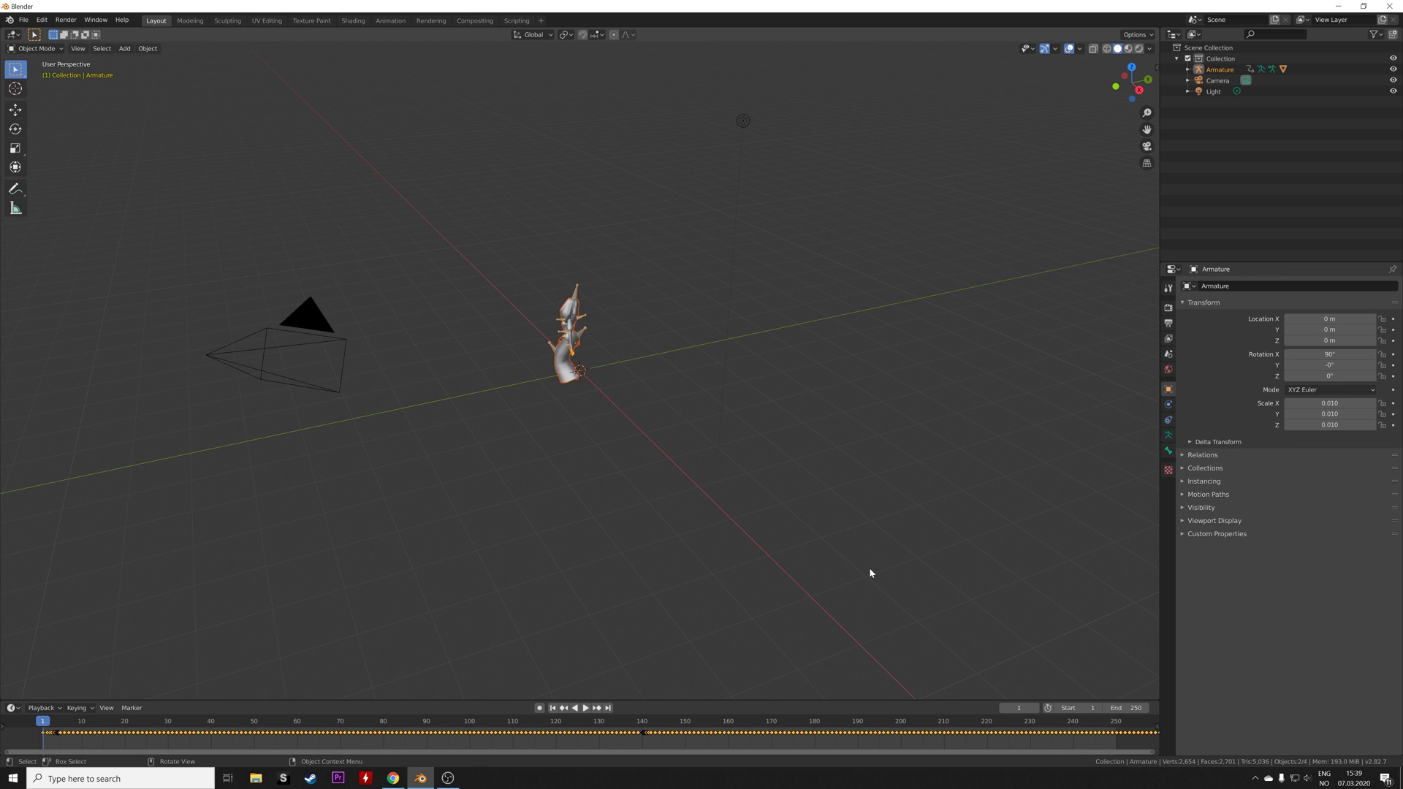
pyautogui.moveTo(591, 433); pyautogui.dragTo(731, 436, button='middle')
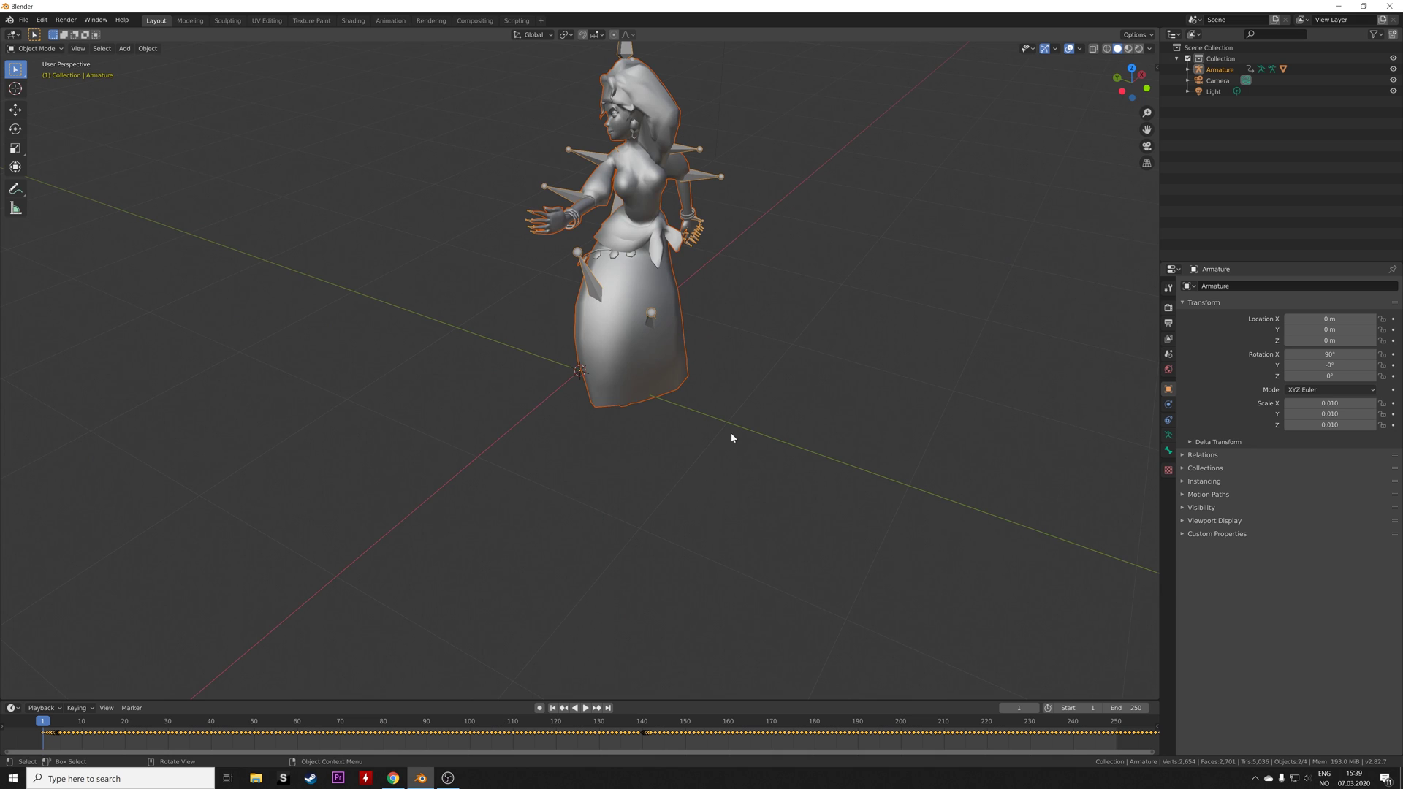
pyautogui.click(1138, 49)
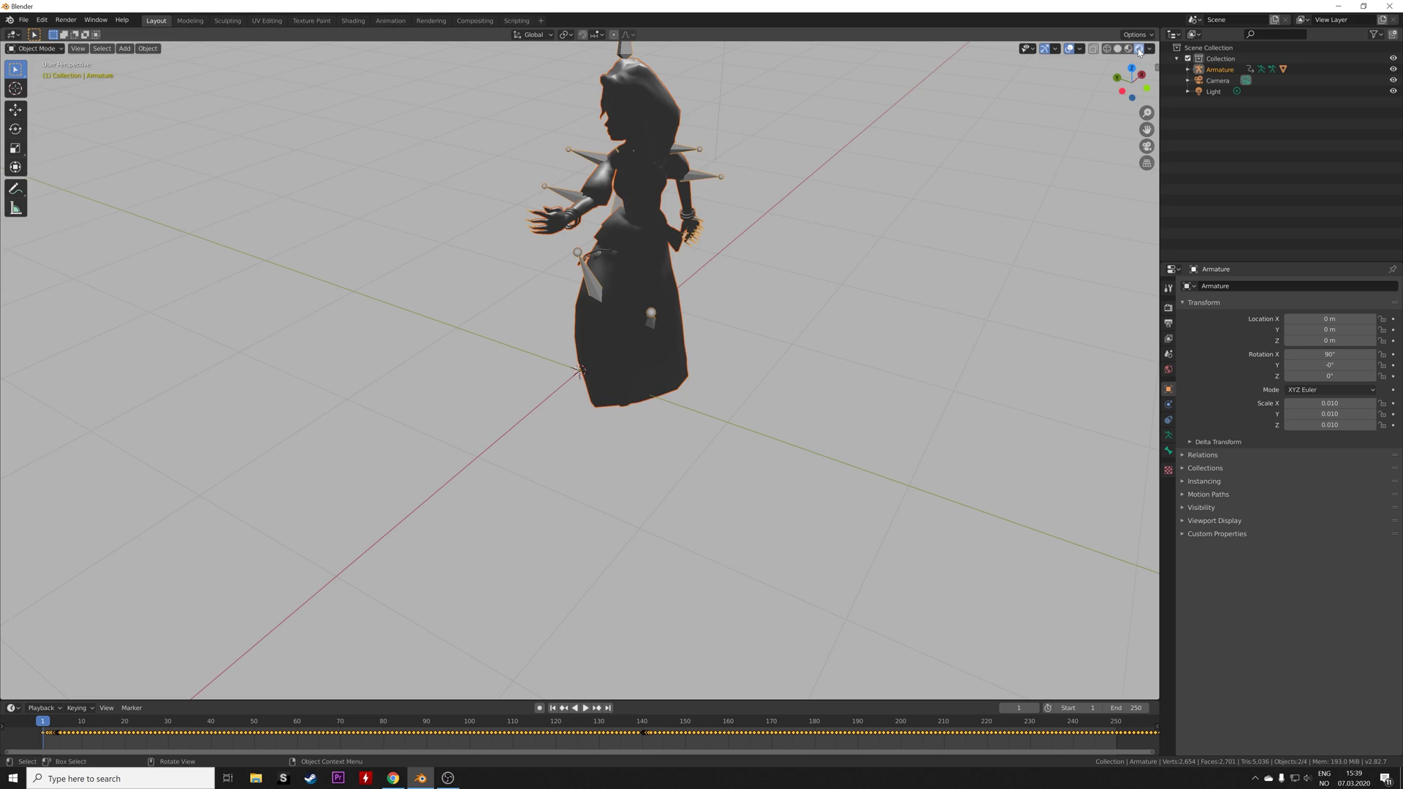
pyautogui.moveTo(862, 263)
pyautogui.mouseDown(button='middle')
pyautogui.moveTo(839, 222)
pyautogui.moveTo(775, 235)
pyautogui.mouseUp(button='middle')
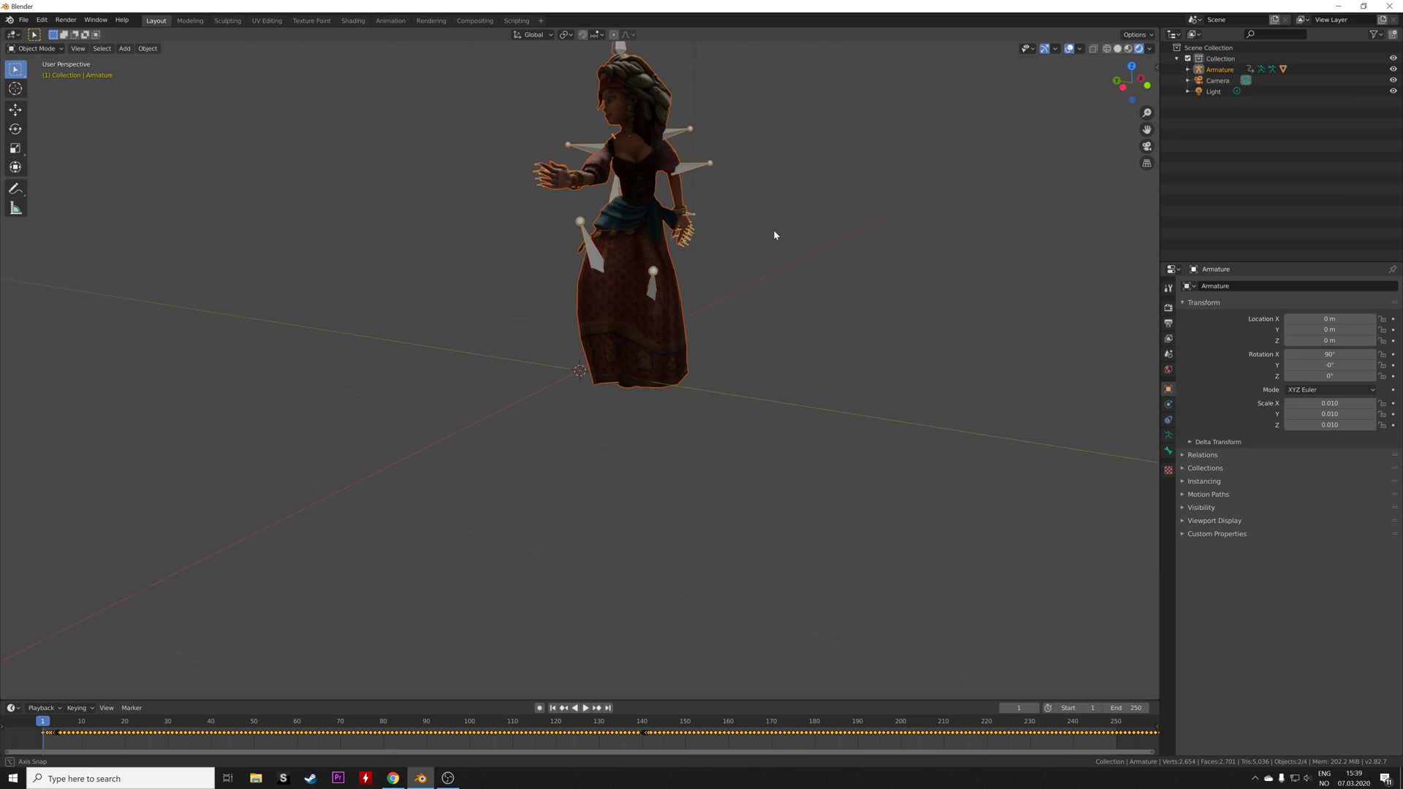
pyautogui.click(1167, 370)
# Step: Raise the world background colour value to 1 for pure white
pyautogui.click(1379, 209)
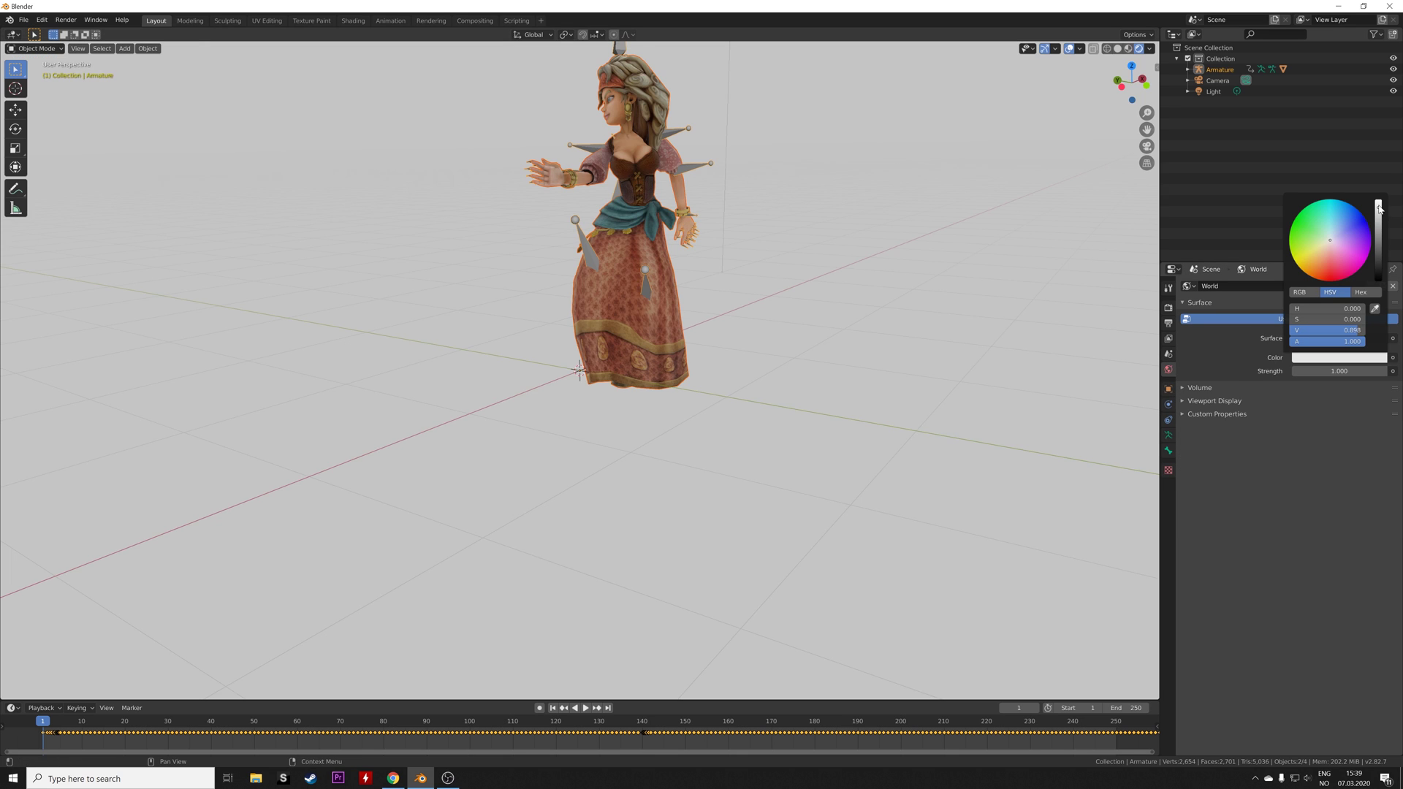
pyautogui.moveTo(1379, 209); pyautogui.dragTo(1379, 200)
pyautogui.scroll(-5, 748, 260)
pyautogui.moveTo(748, 260); pyautogui.dragTo(550, 115, button='middle')
# Step: Change the light into a Sun lamp with strength 15
pyautogui.click(547, 61)
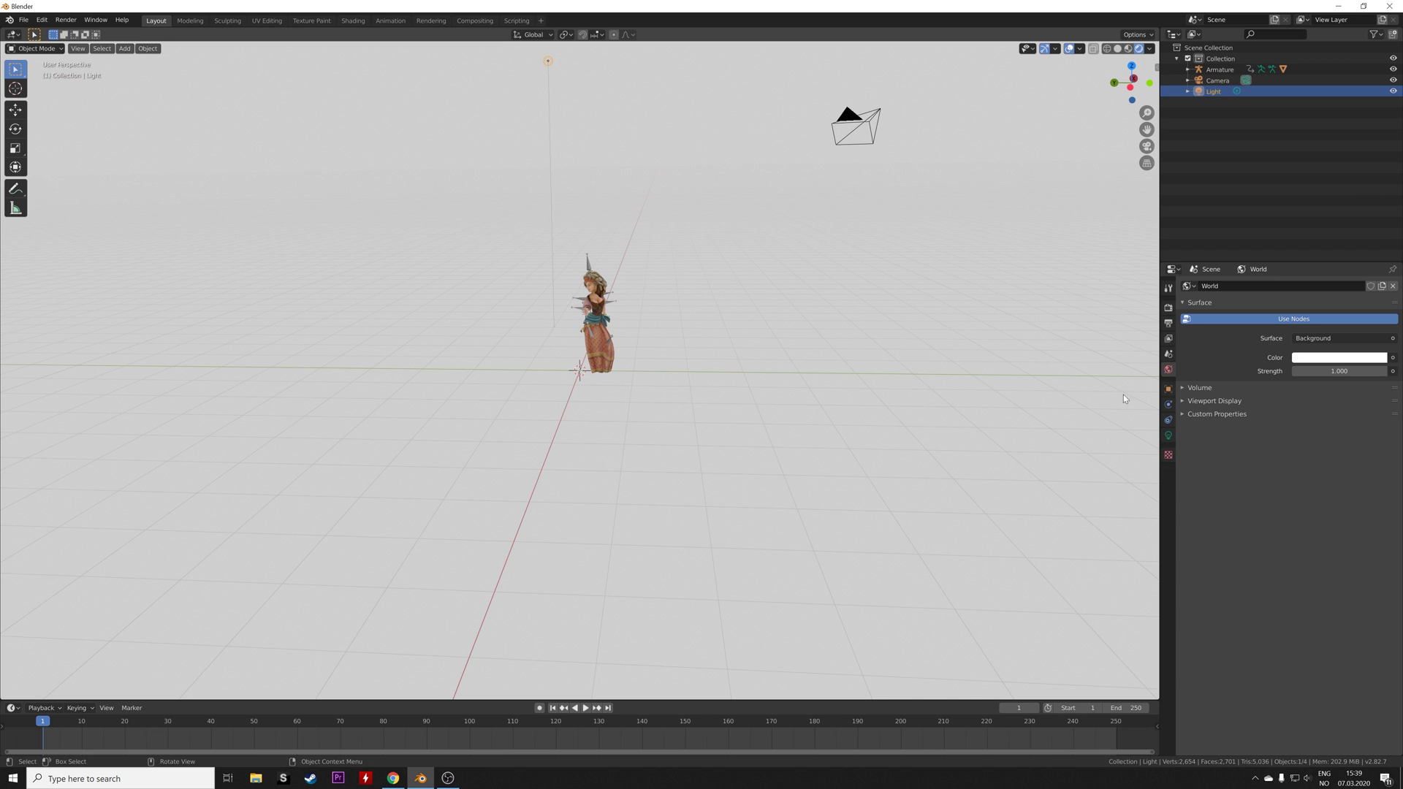
pyautogui.click(1168, 435)
pyautogui.click(1261, 332)
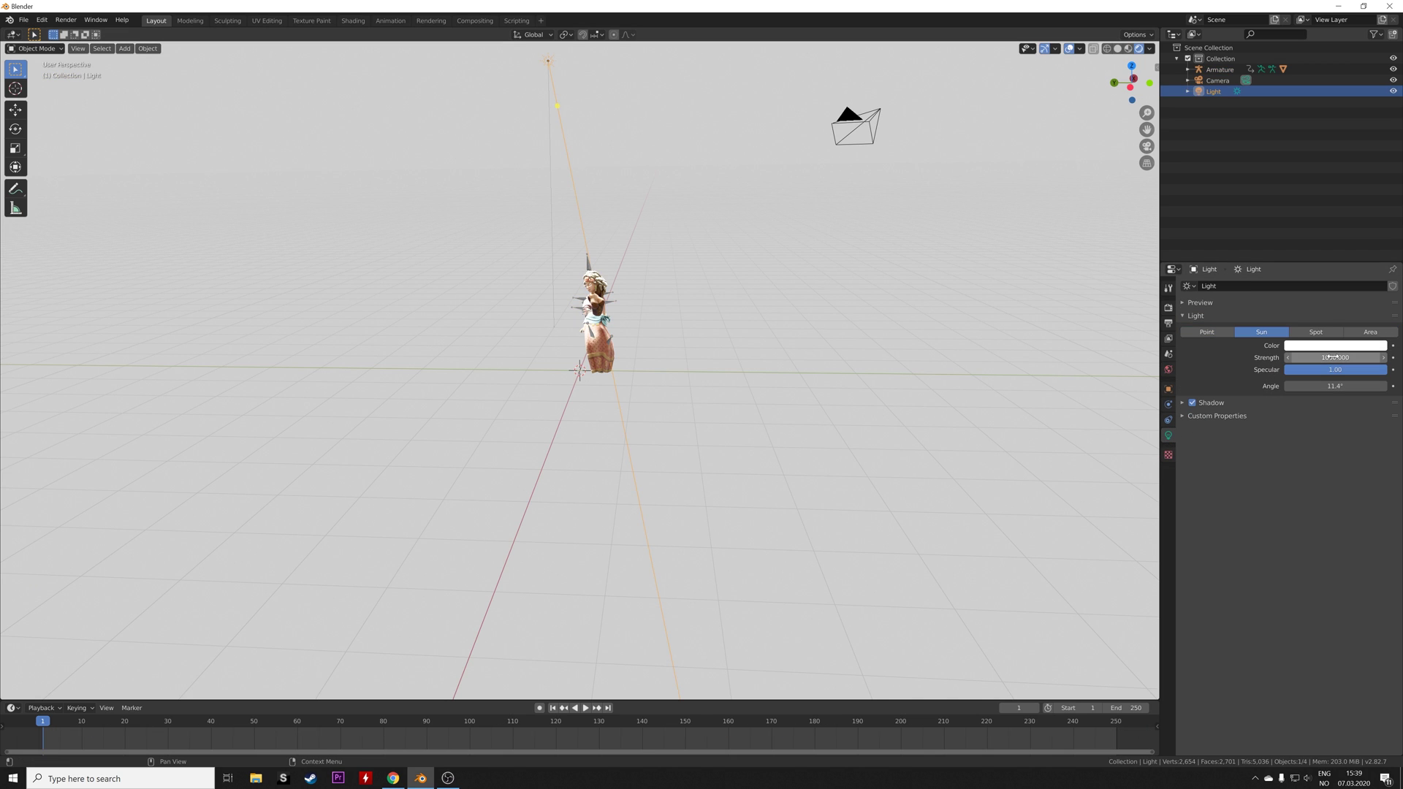
pyautogui.click(1334, 357)
pyautogui.write('15')
pyautogui.press('Return')
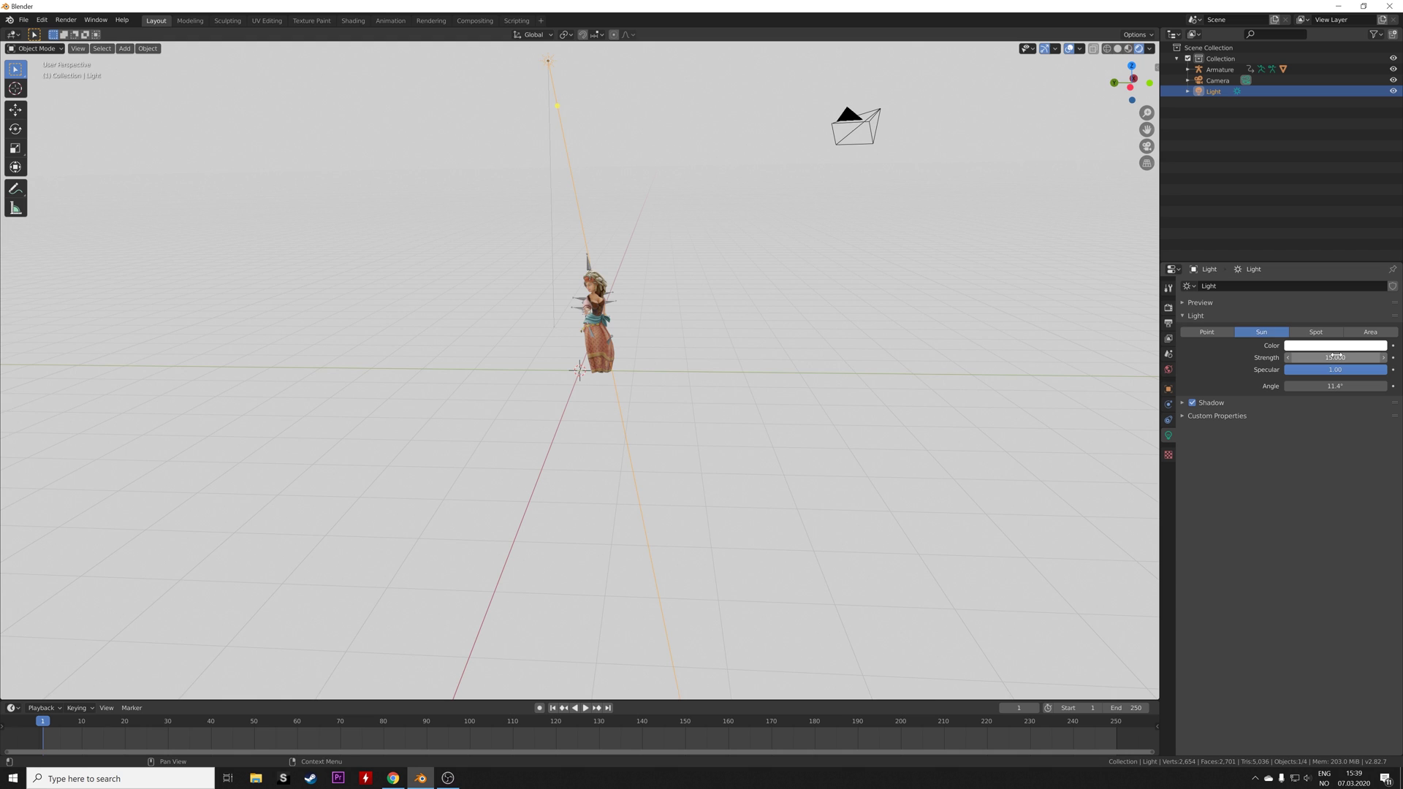
# Step: Rotate the sun so it shades the dancer from a better angle
pyautogui.scroll(4, 900, 331)
pyautogui.moveTo(870, 432); pyautogui.dragTo(924, 392, button='middle')
pyautogui.press('r')
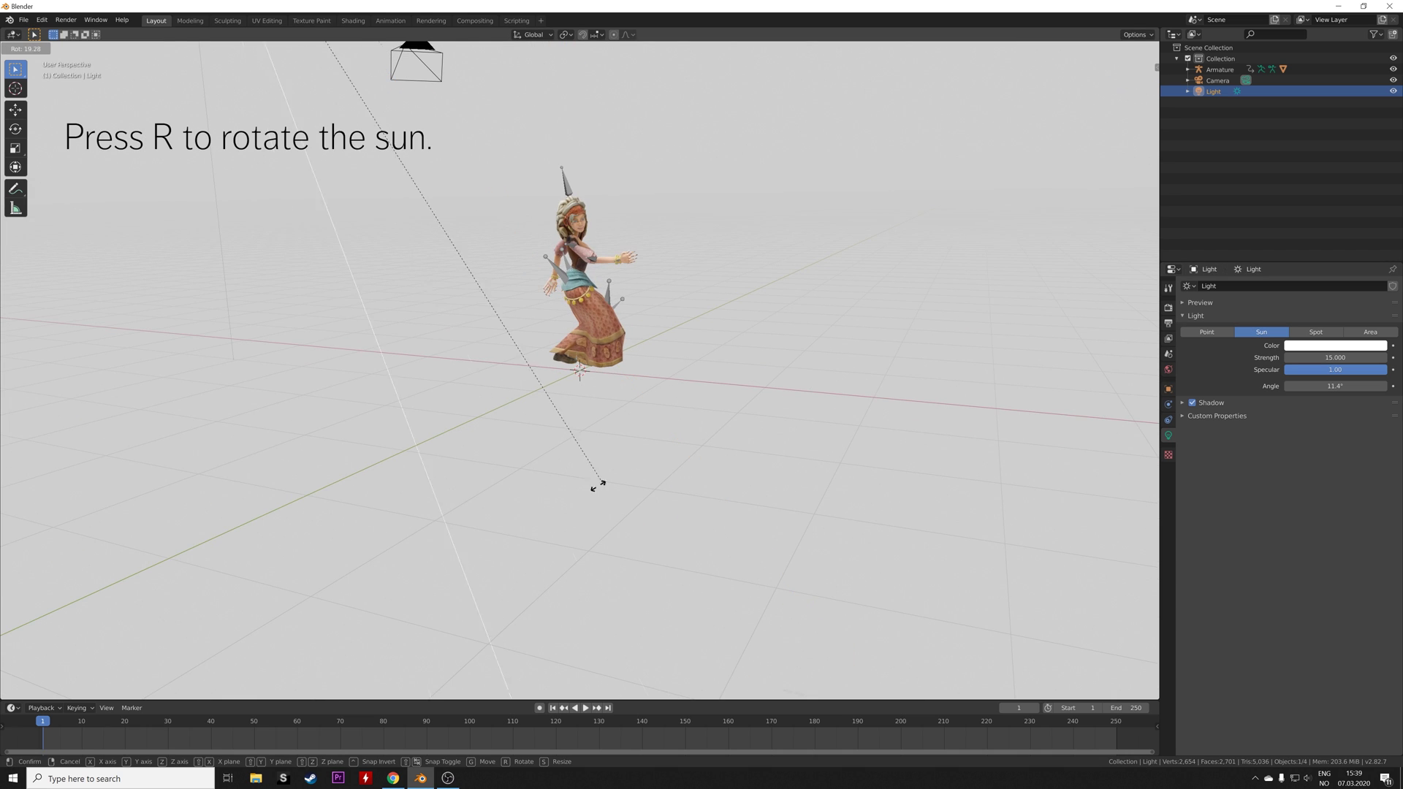
pyautogui.click(1055, 354)
pyautogui.scroll(3, 1013, 283)
pyautogui.moveTo(1012, 284); pyautogui.dragTo(880, 271, button='middle')
pyautogui.scroll(3, 882, 299)
pyautogui.moveTo(890, 327); pyautogui.dragTo(918, 380, button='middle')
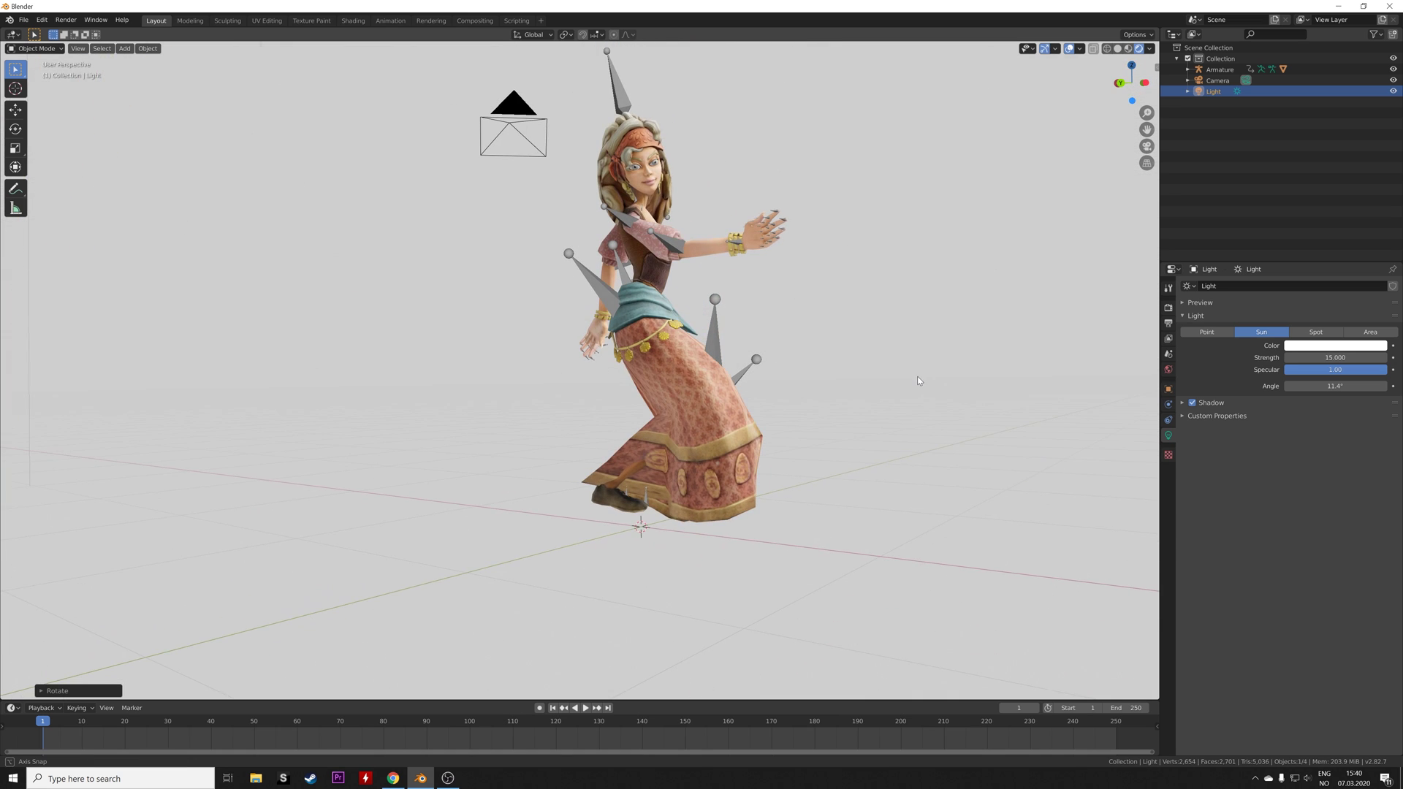
# Step: Hide the viewport overlays and inspect the character from frontal and low angles
pyautogui.click(1069, 48)
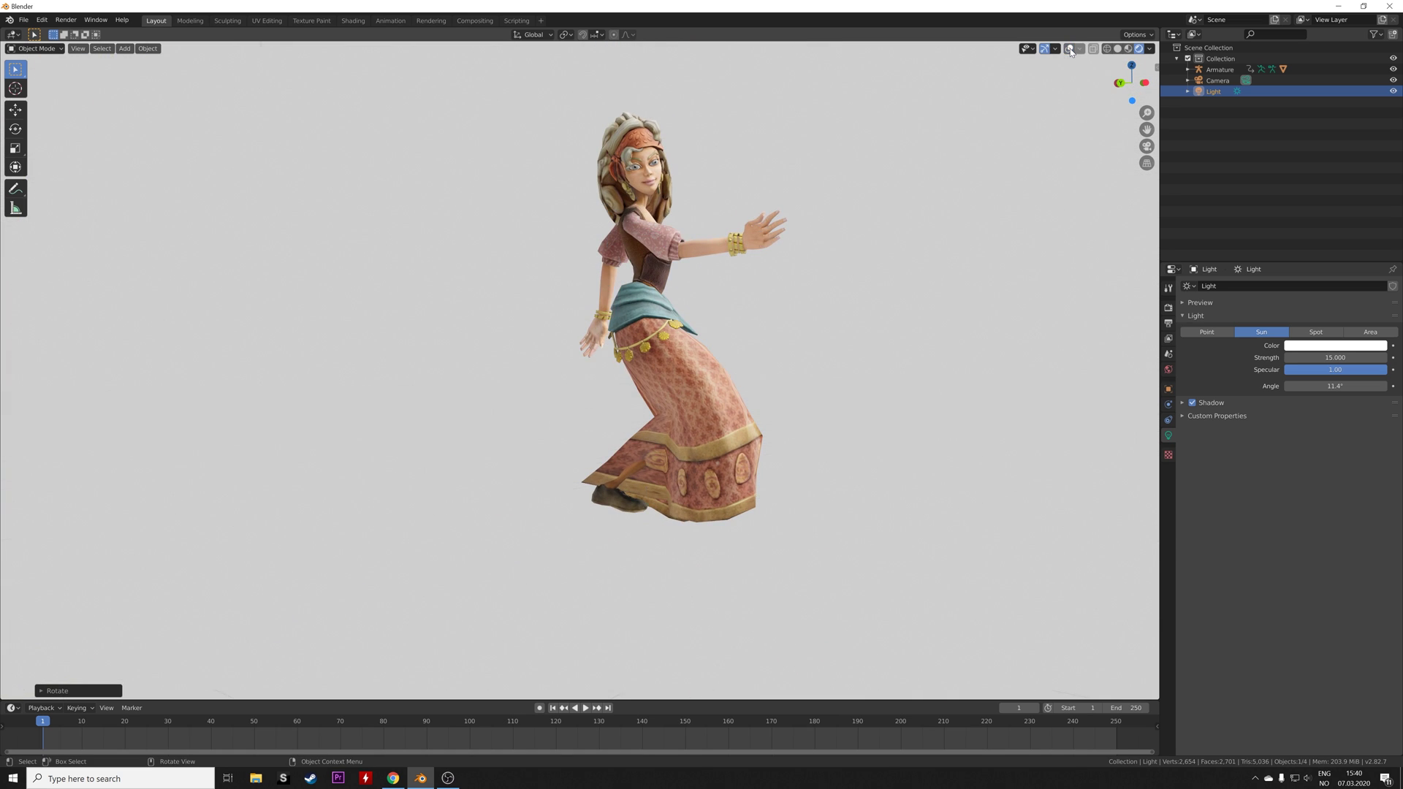
pyautogui.moveTo(967, 199); pyautogui.dragTo(887, 203, button='middle')
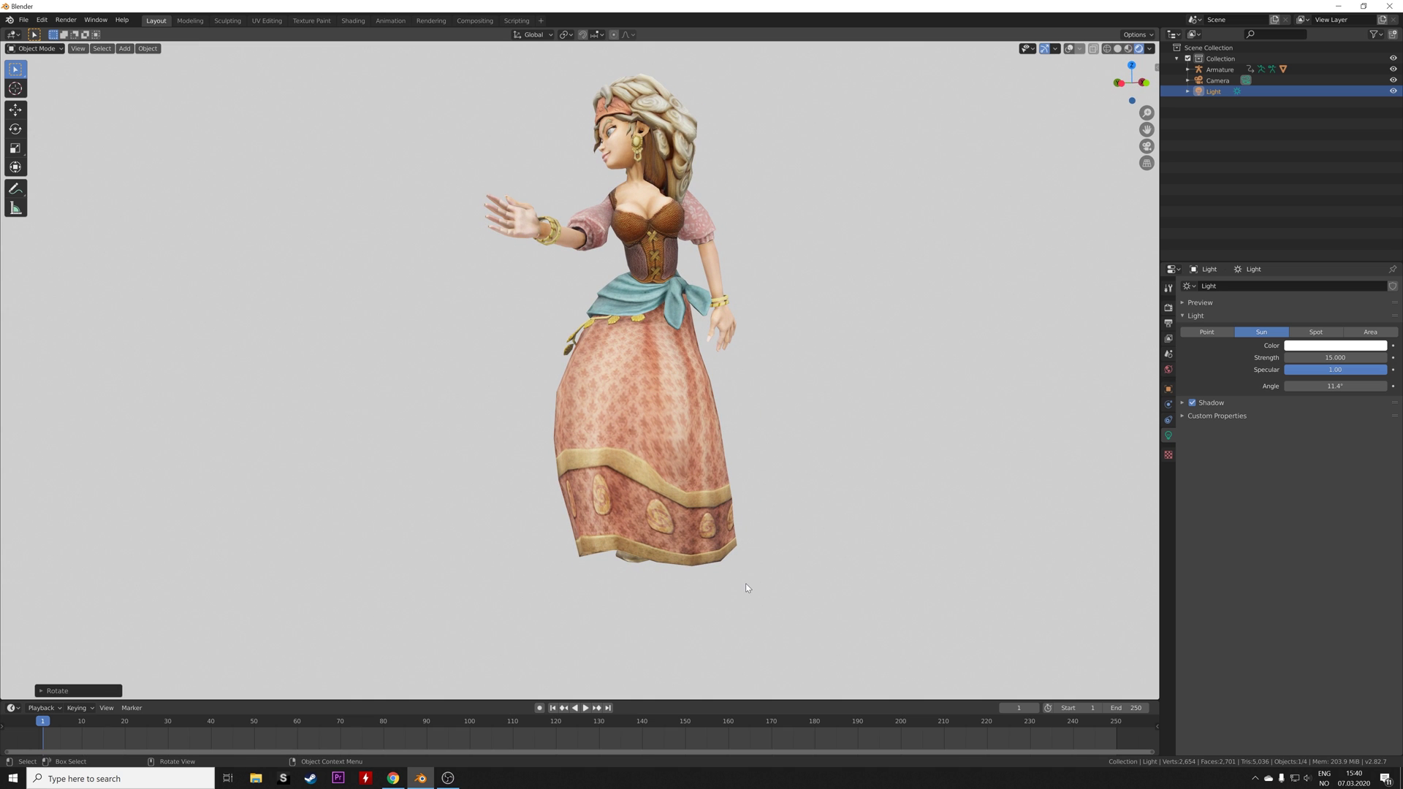
pyautogui.moveTo(745, 587); pyautogui.dragTo(746, 519, button='middle')
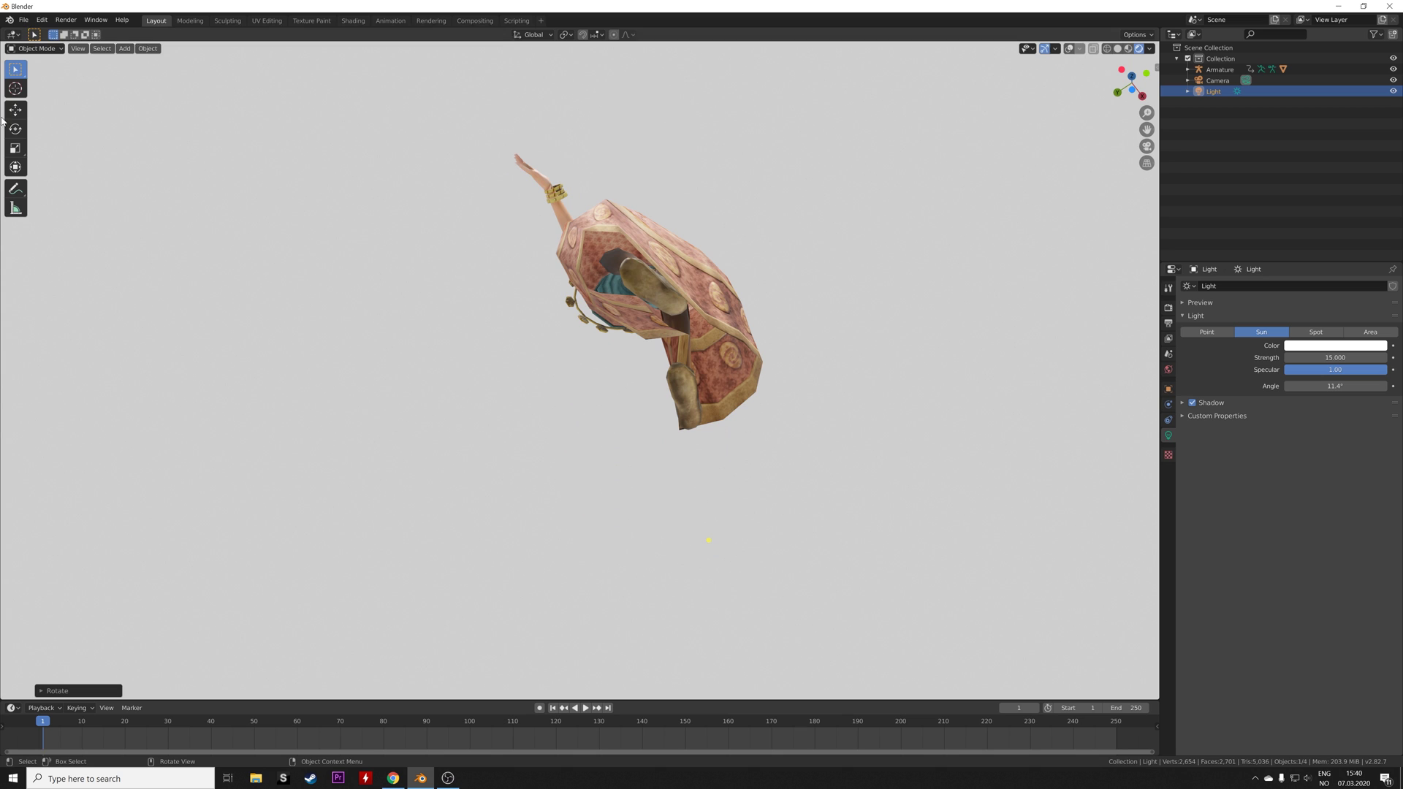
pyautogui.click(15, 88)
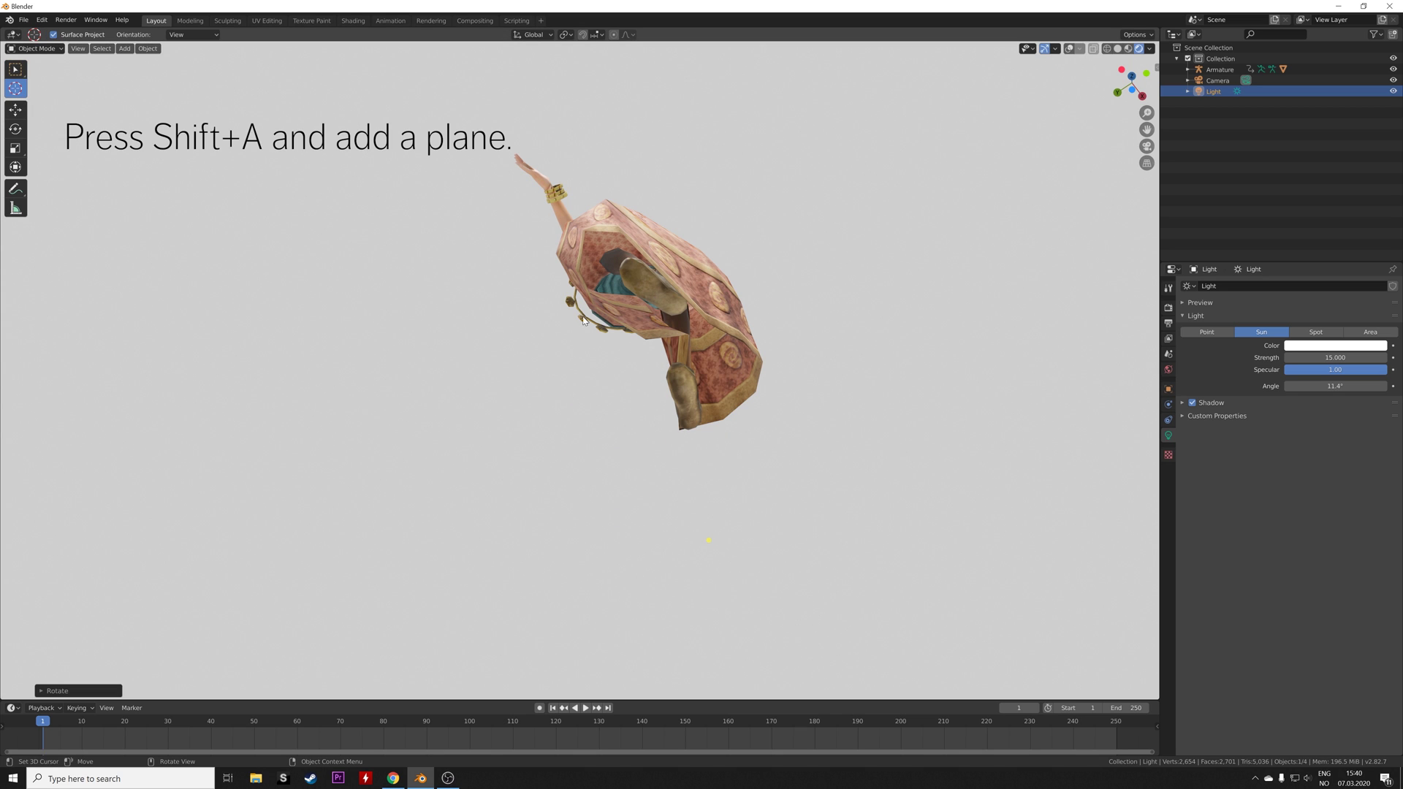
# Step: Restore overlays, add a mesh plane and scale it into a large floor under the dancer
pyautogui.hotkey('shift', 'alt', 'z')
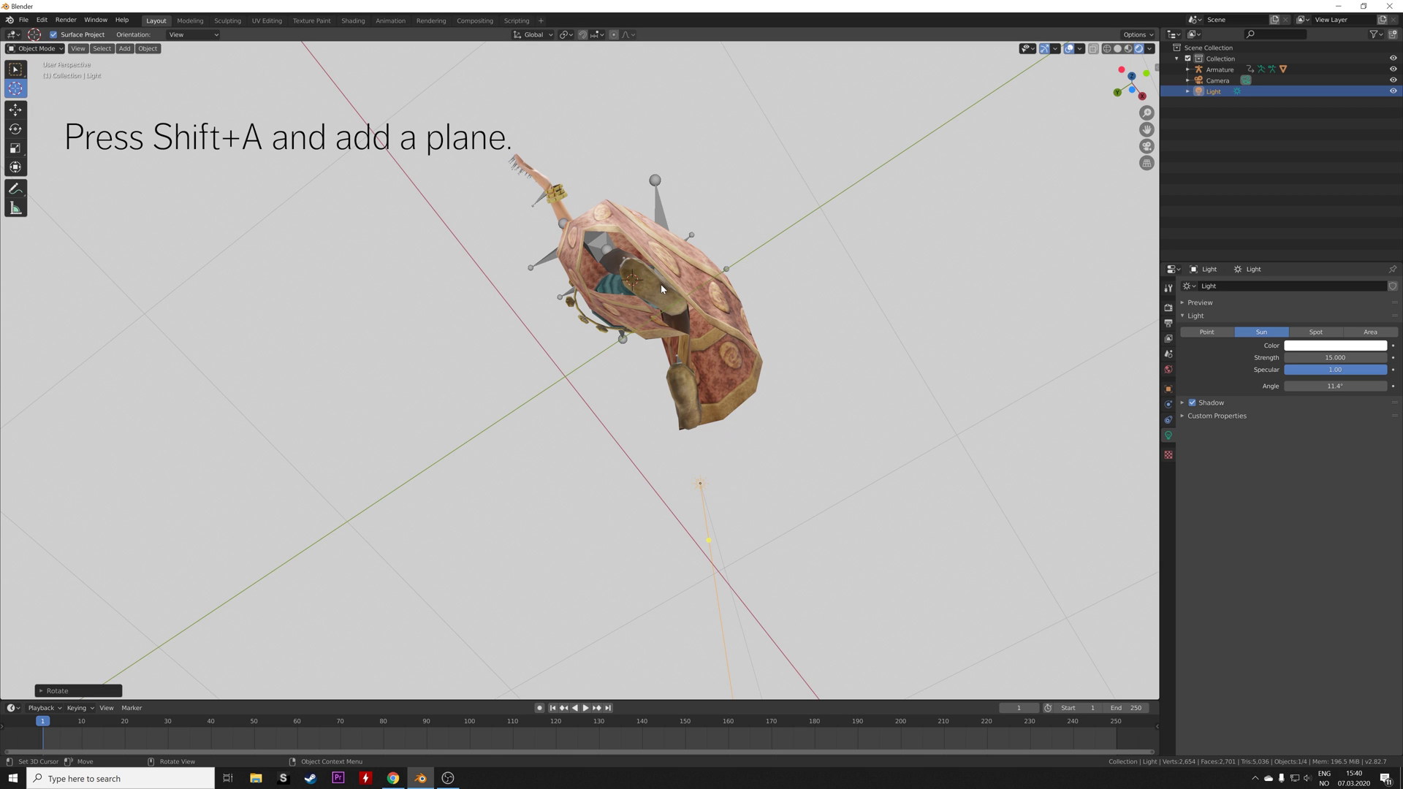
pyautogui.hotkey('shift', 'a')
pyautogui.moveTo(661, 288)
pyautogui.click(722, 285)
pyautogui.moveTo(722, 285); pyautogui.dragTo(801, 358, button='middle')
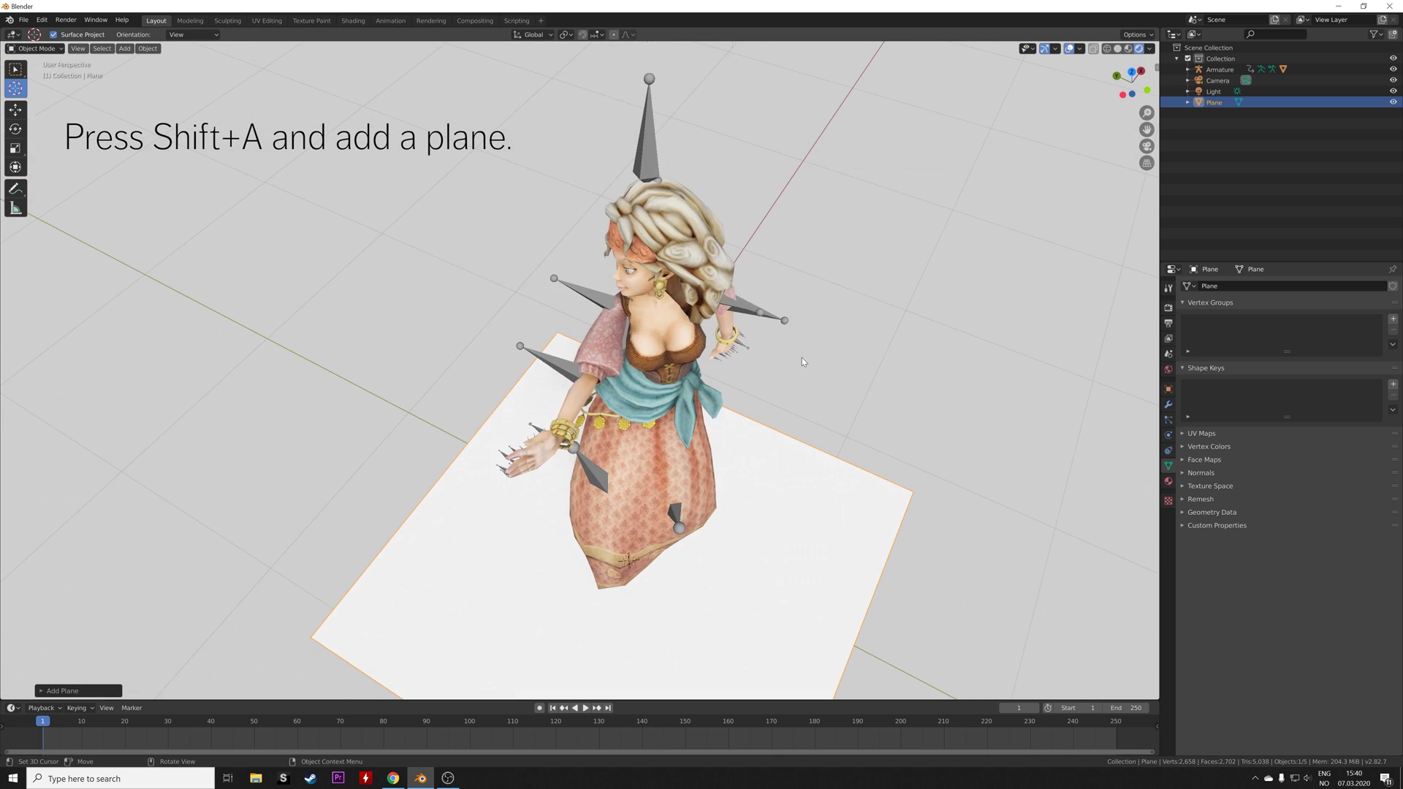
pyautogui.scroll(-10, 800, 360)
pyautogui.press('s')
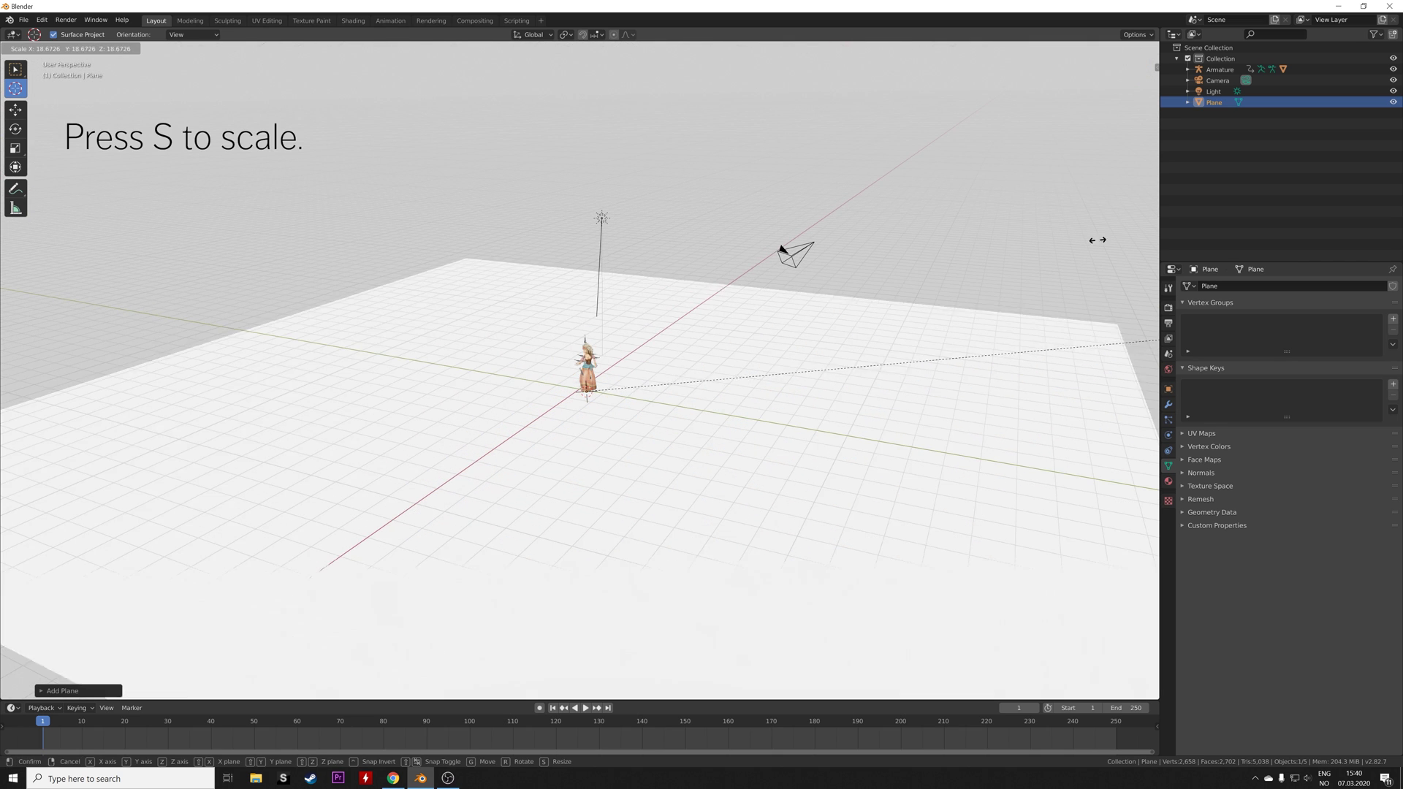
pyautogui.click(731, 413)
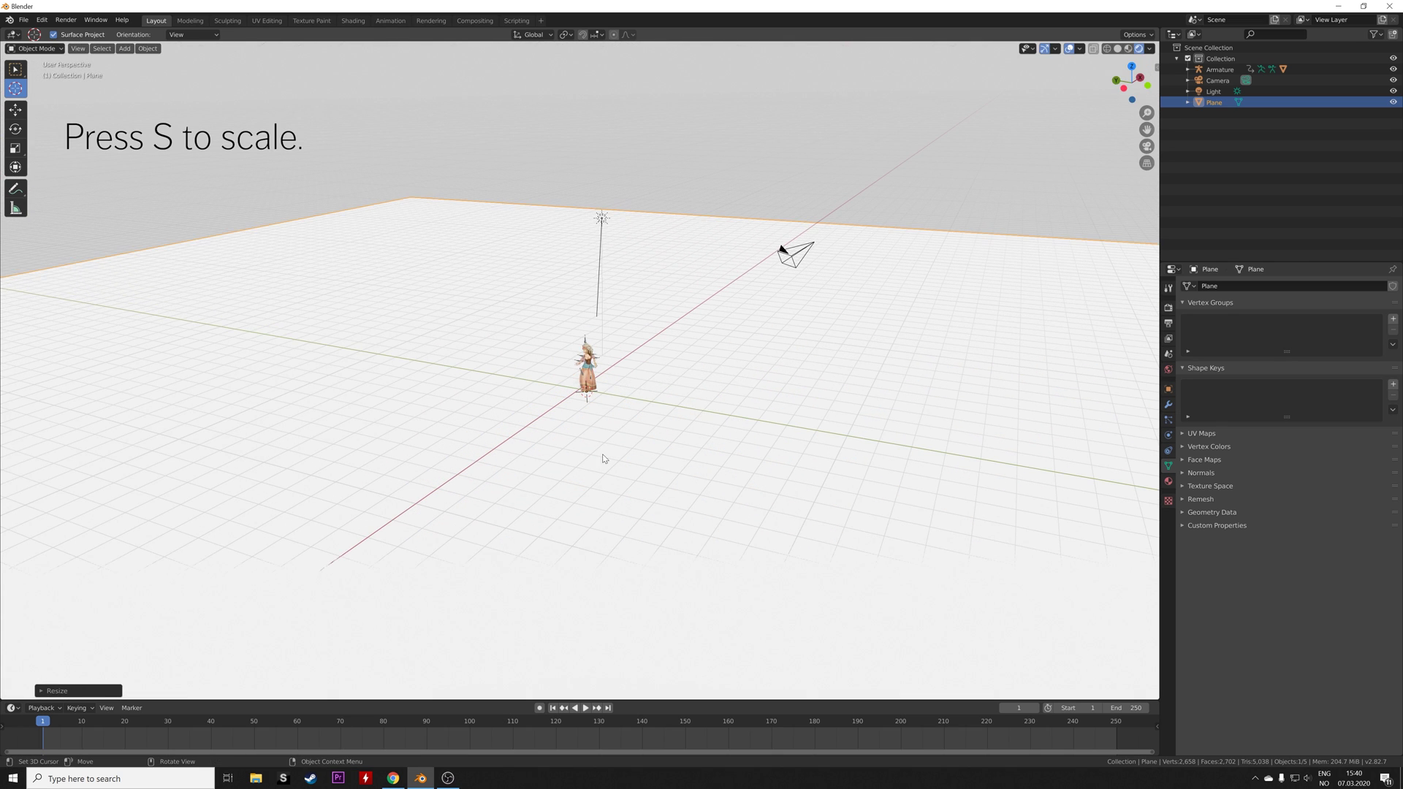
pyautogui.scroll(5, 603, 458)
pyautogui.moveTo(604, 458); pyautogui.dragTo(753, 390, button='middle')
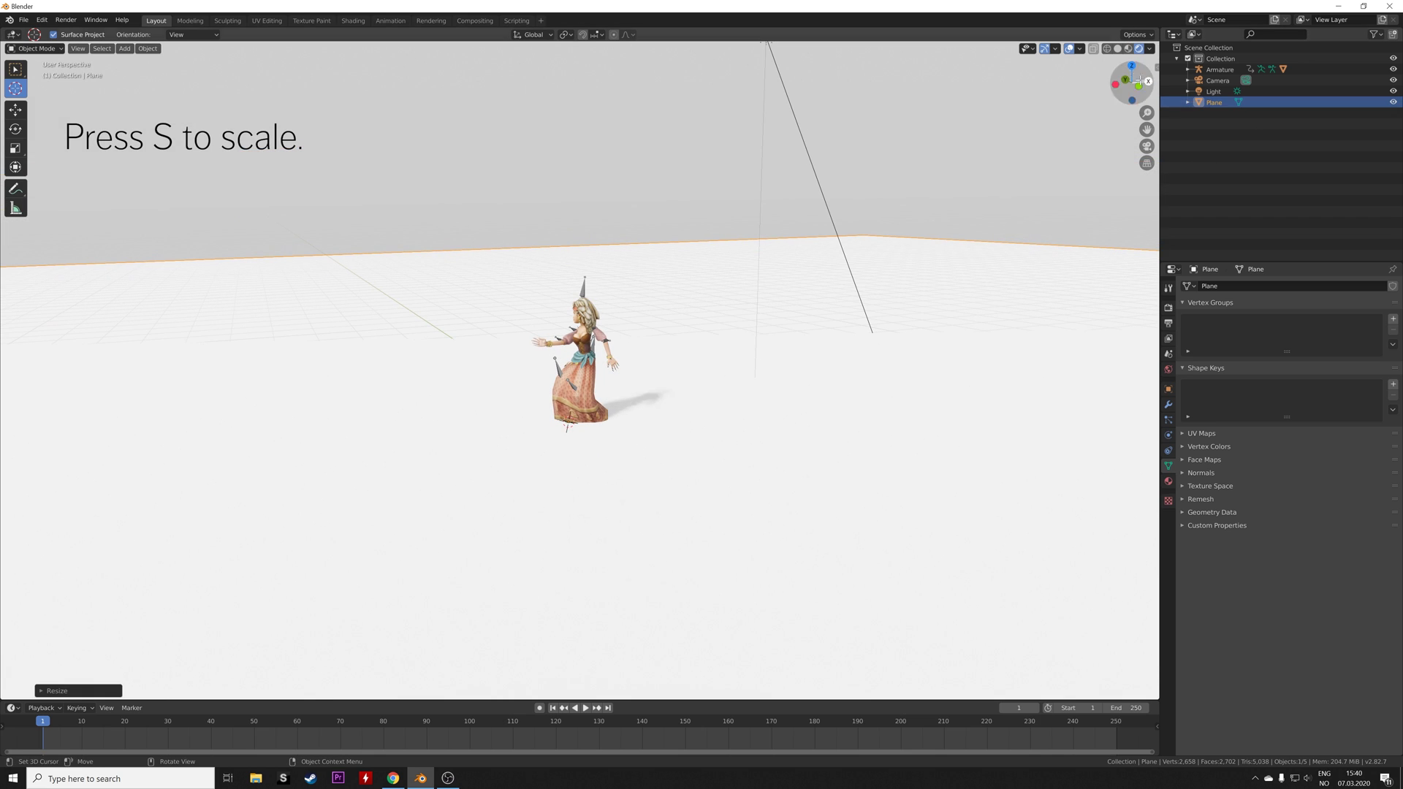
pyautogui.scroll(-4, 1042, 165)
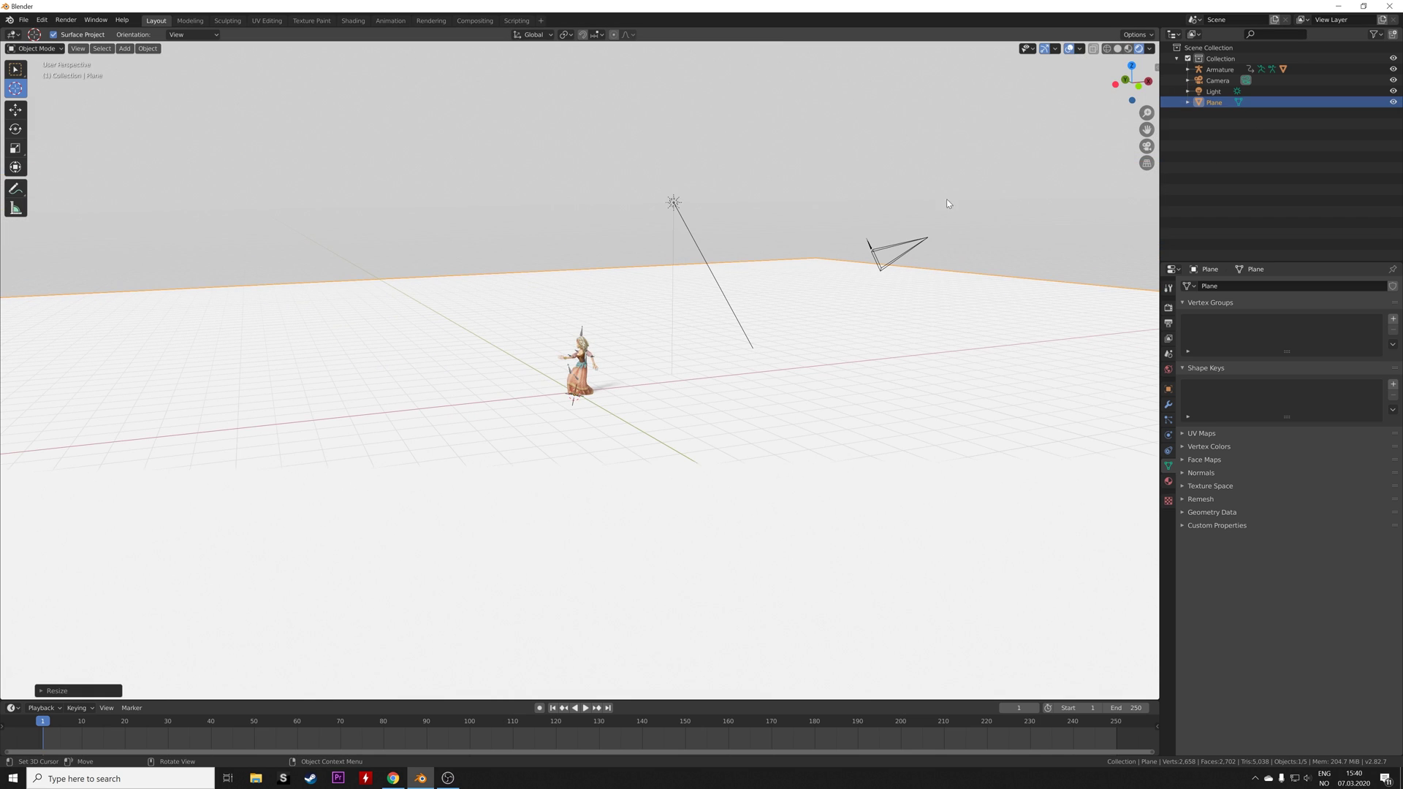
# Step: View through the camera, lock it to the view, and reframe so the character faces forward
pyautogui.press('KP_0')
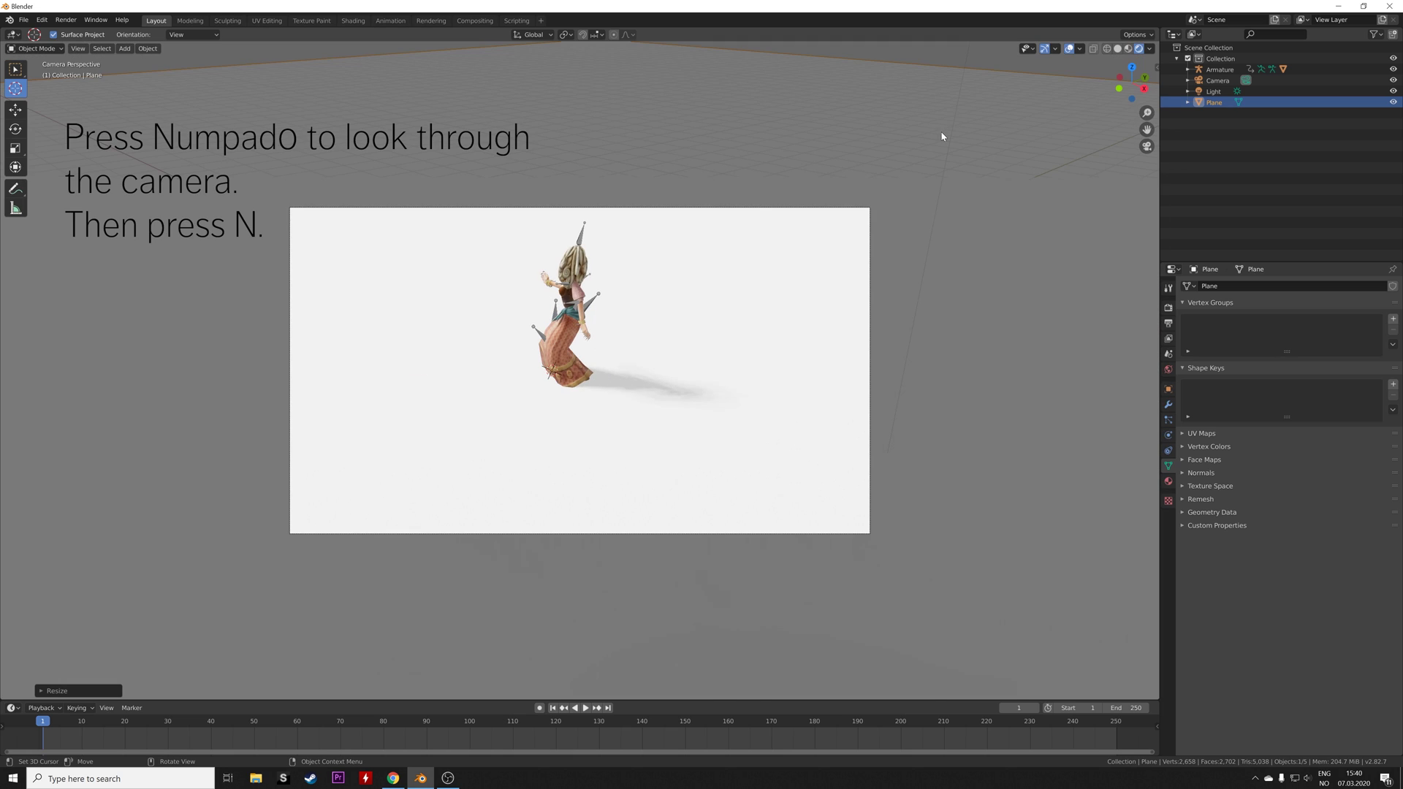
pyautogui.press('n')
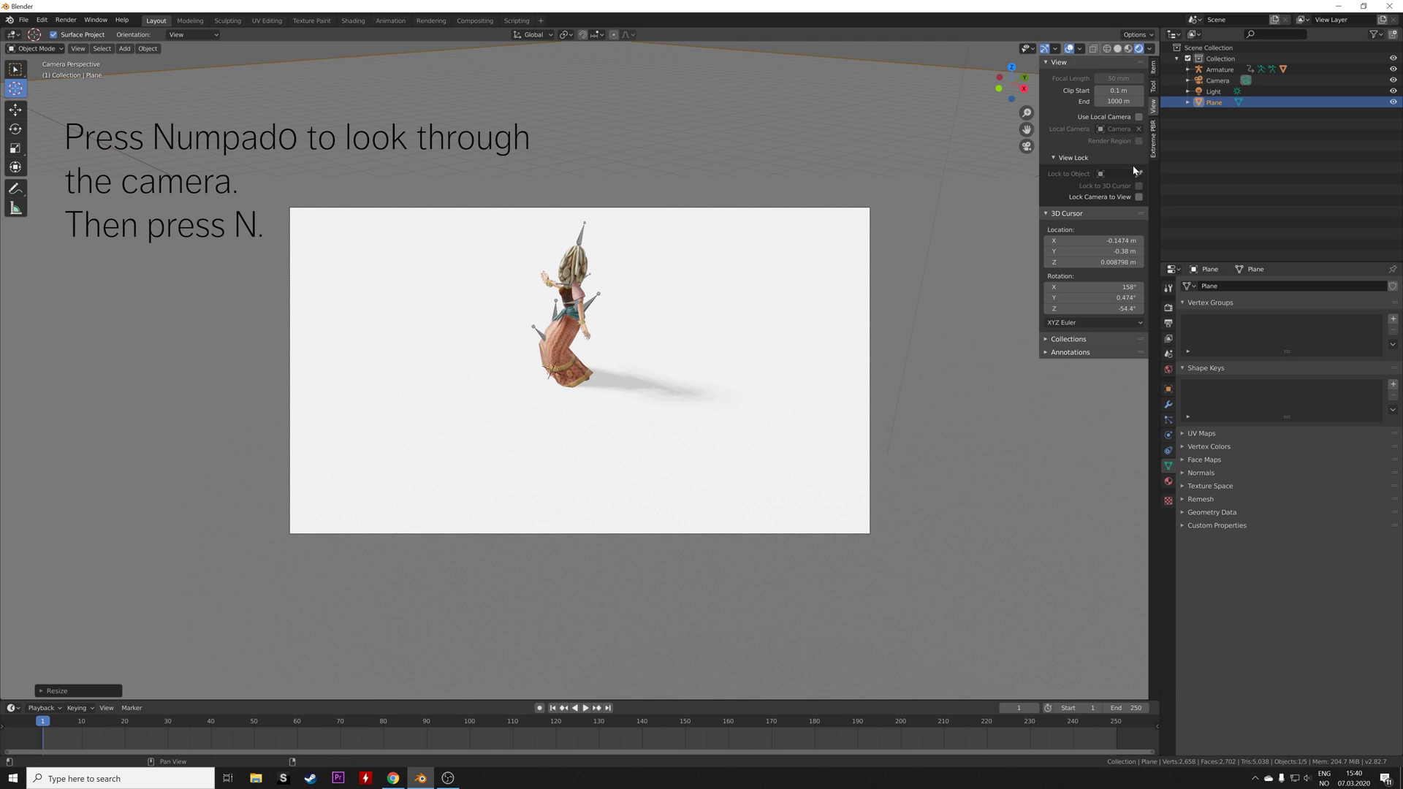
pyautogui.click(1139, 197)
pyautogui.moveTo(628, 365); pyautogui.dragTo(692, 416, button='middle')
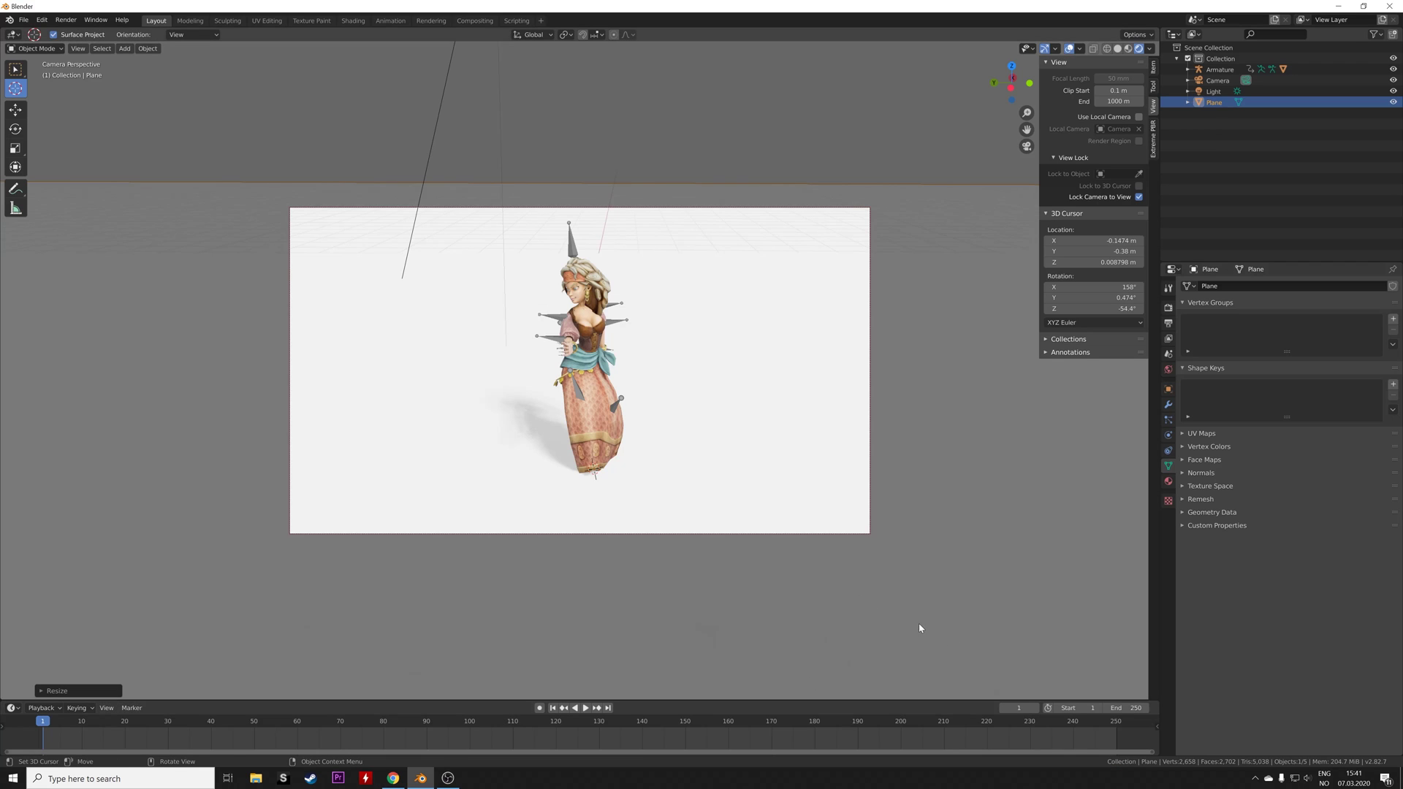
# Step: Set the animation end frame to 1231 and scrub to a later pose
pyautogui.click(1125, 708)
pyautogui.write('12')
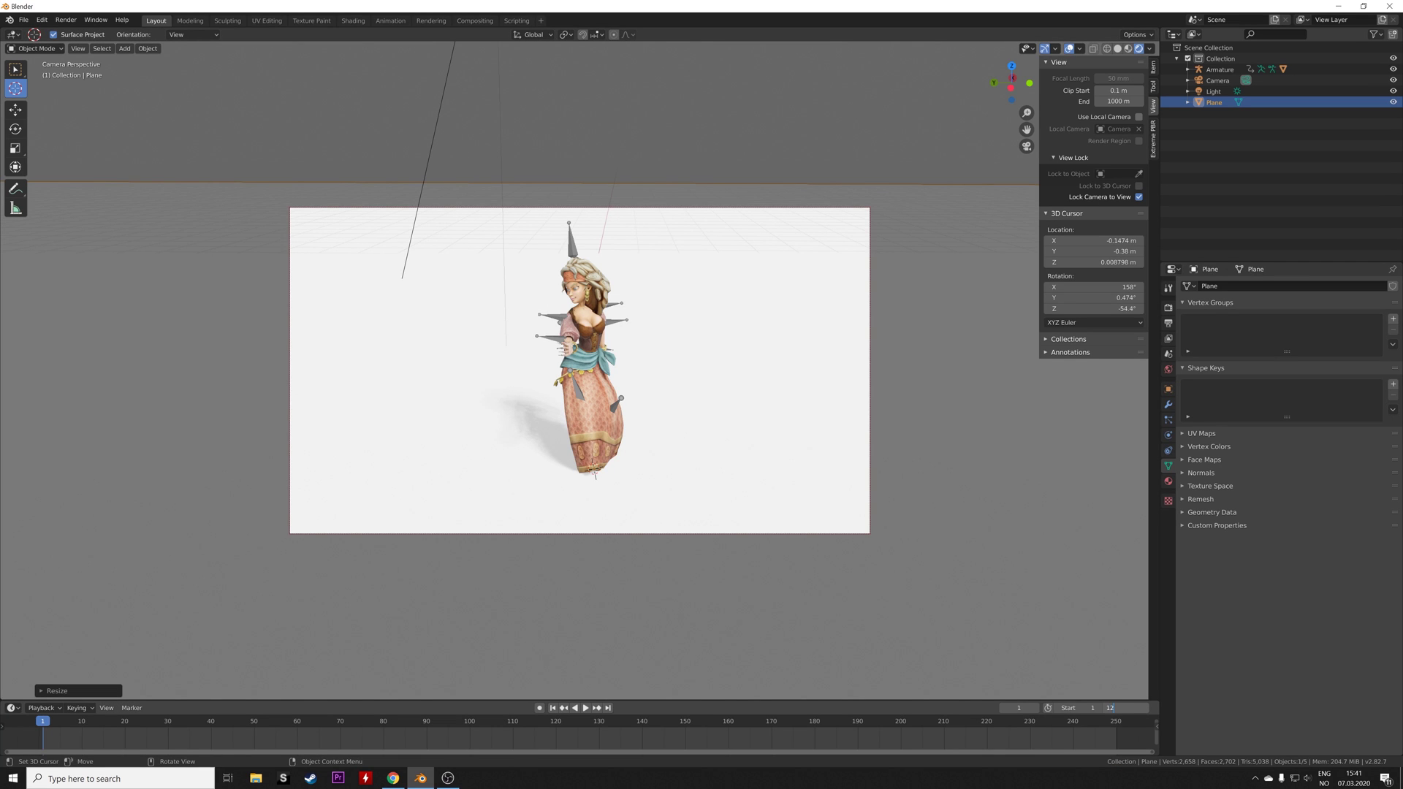
pyautogui.write('31')
pyautogui.press('Return')
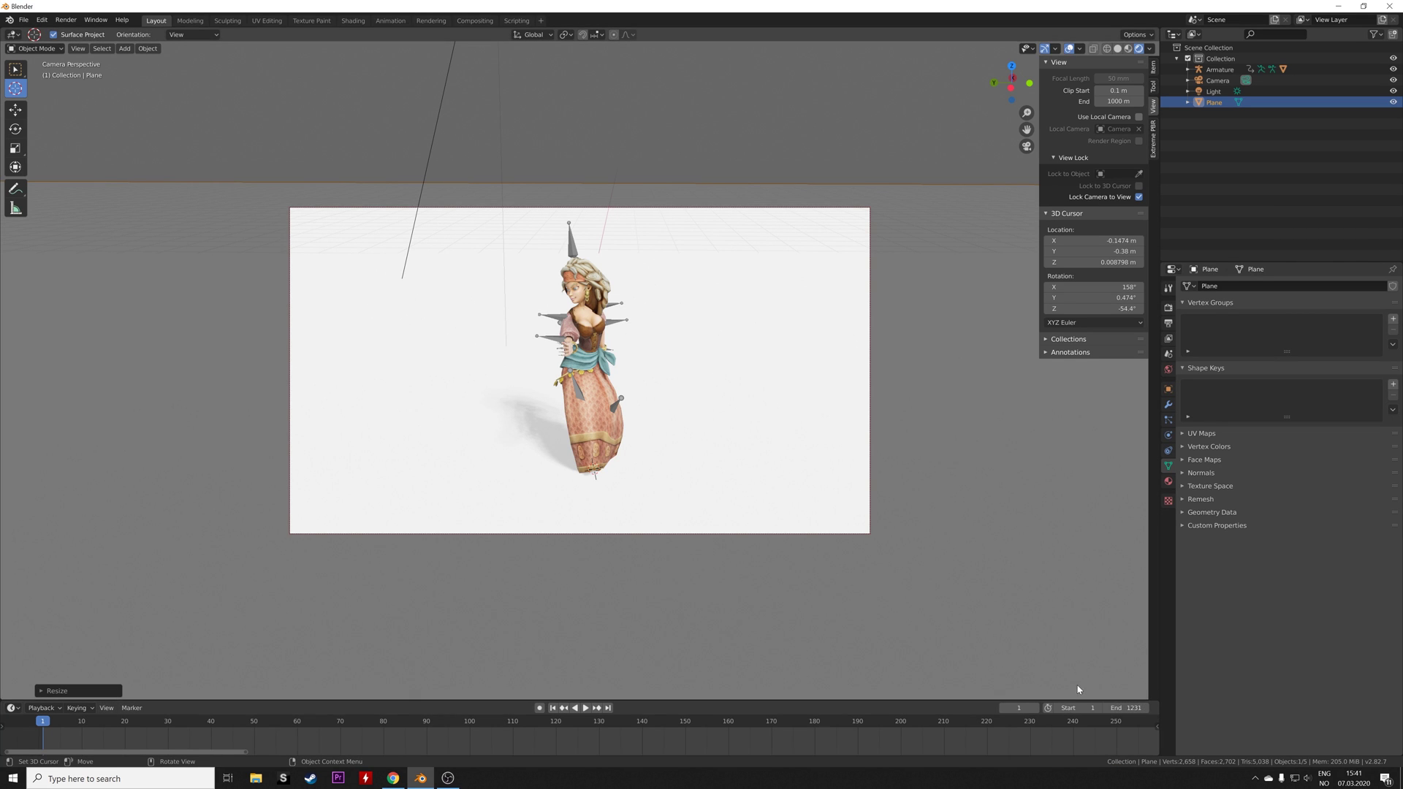
pyautogui.scroll(-10, 731, 743)
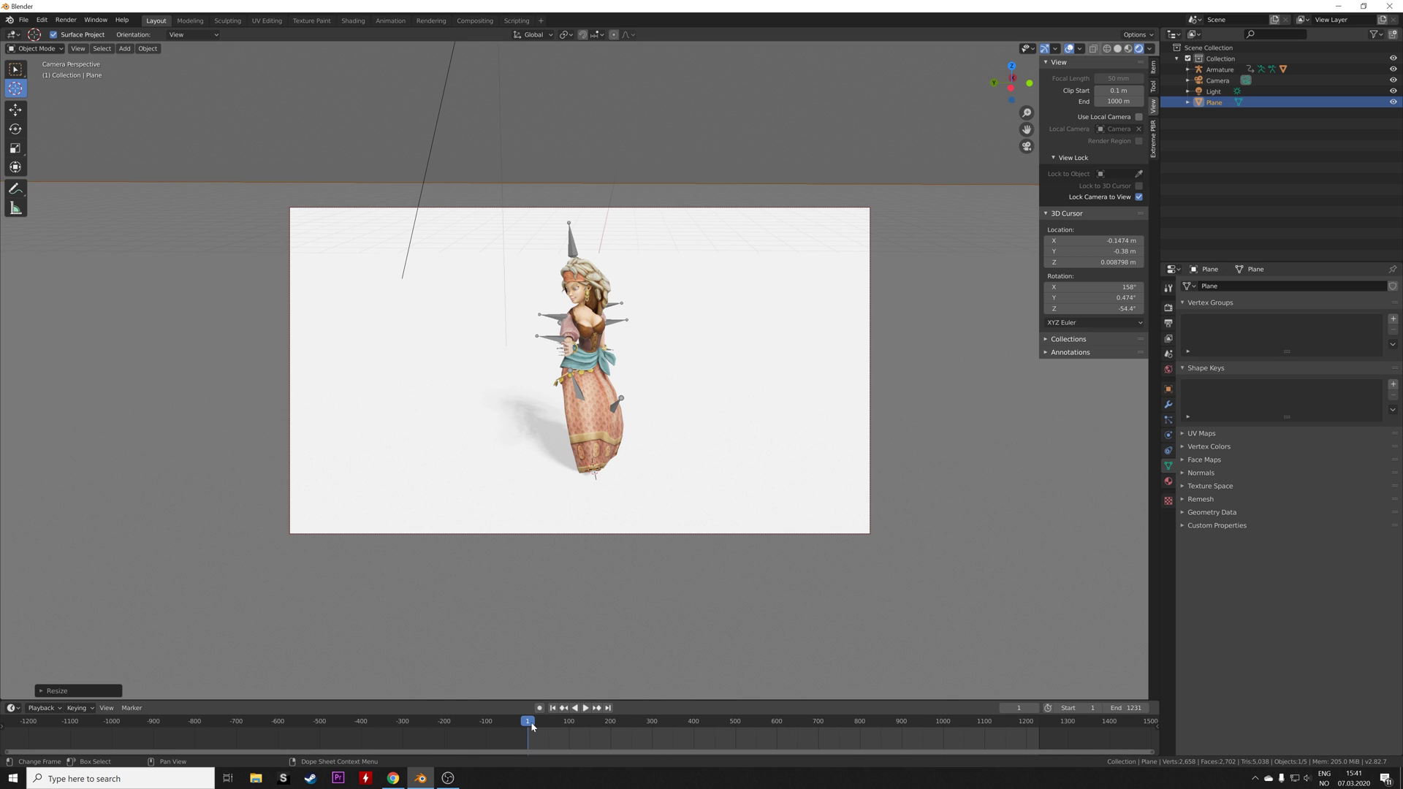
pyautogui.moveTo(532, 725); pyautogui.dragTo(1014, 738)
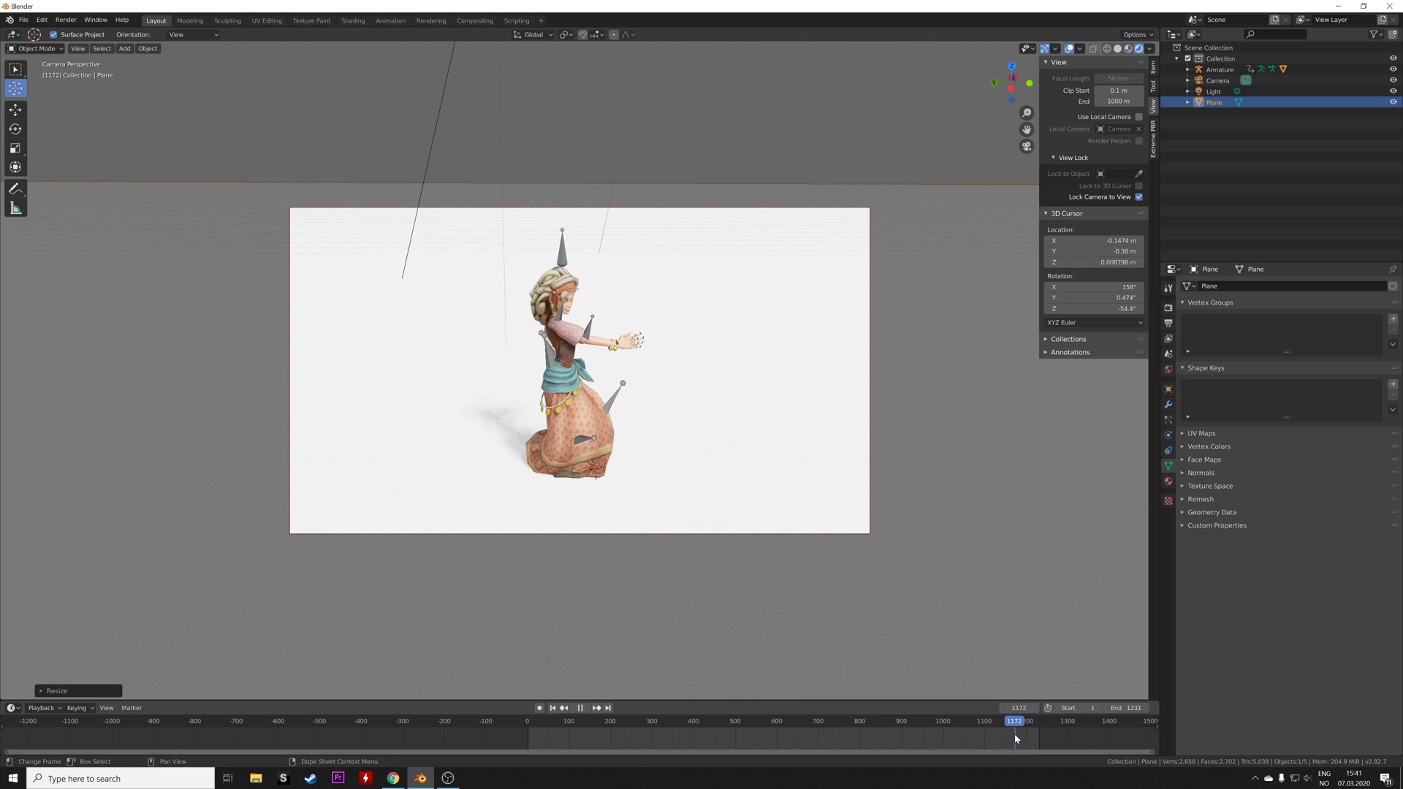
# Step: Move the camera so the kneeling character appears larger in the shot
pyautogui.click(626, 207)
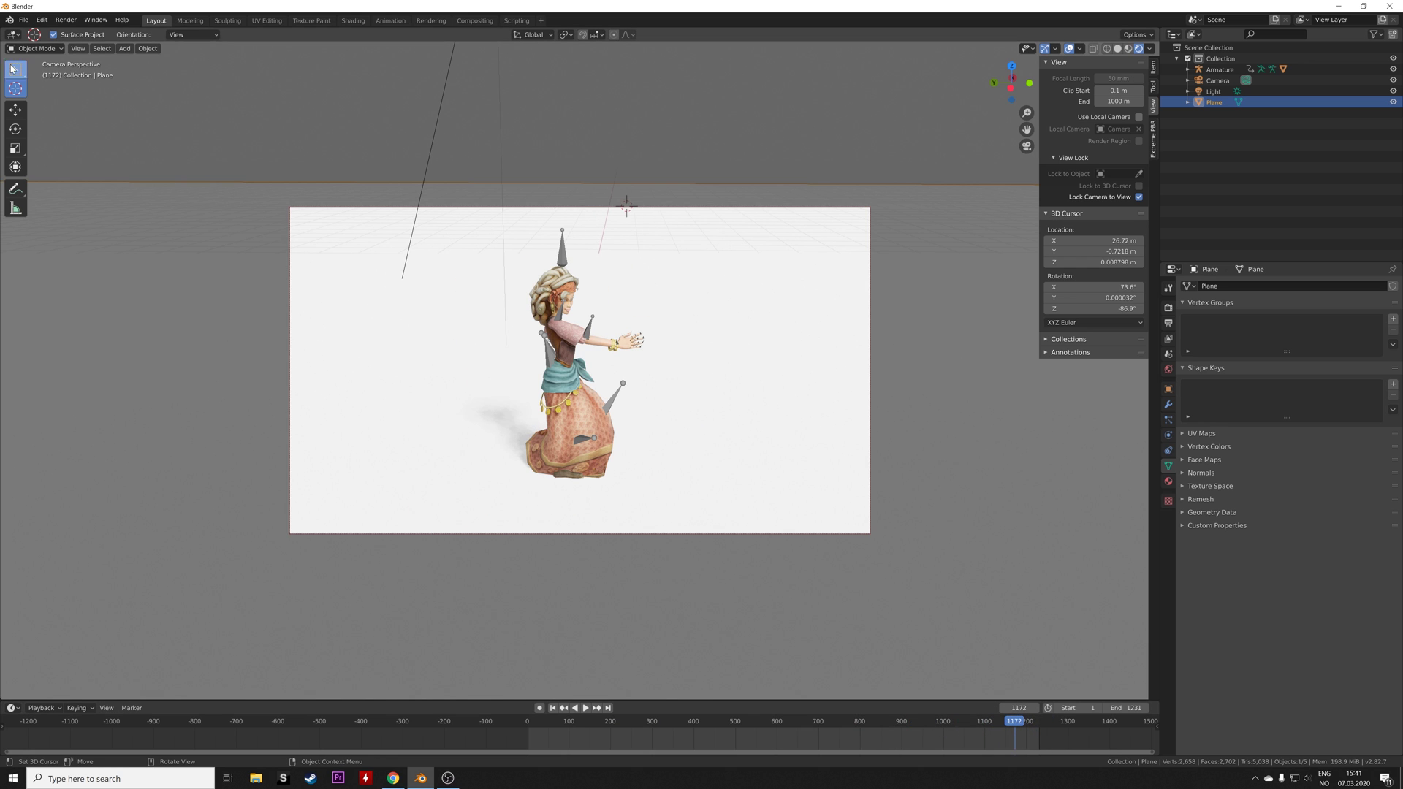
pyautogui.press('w')
pyautogui.click(537, 209)
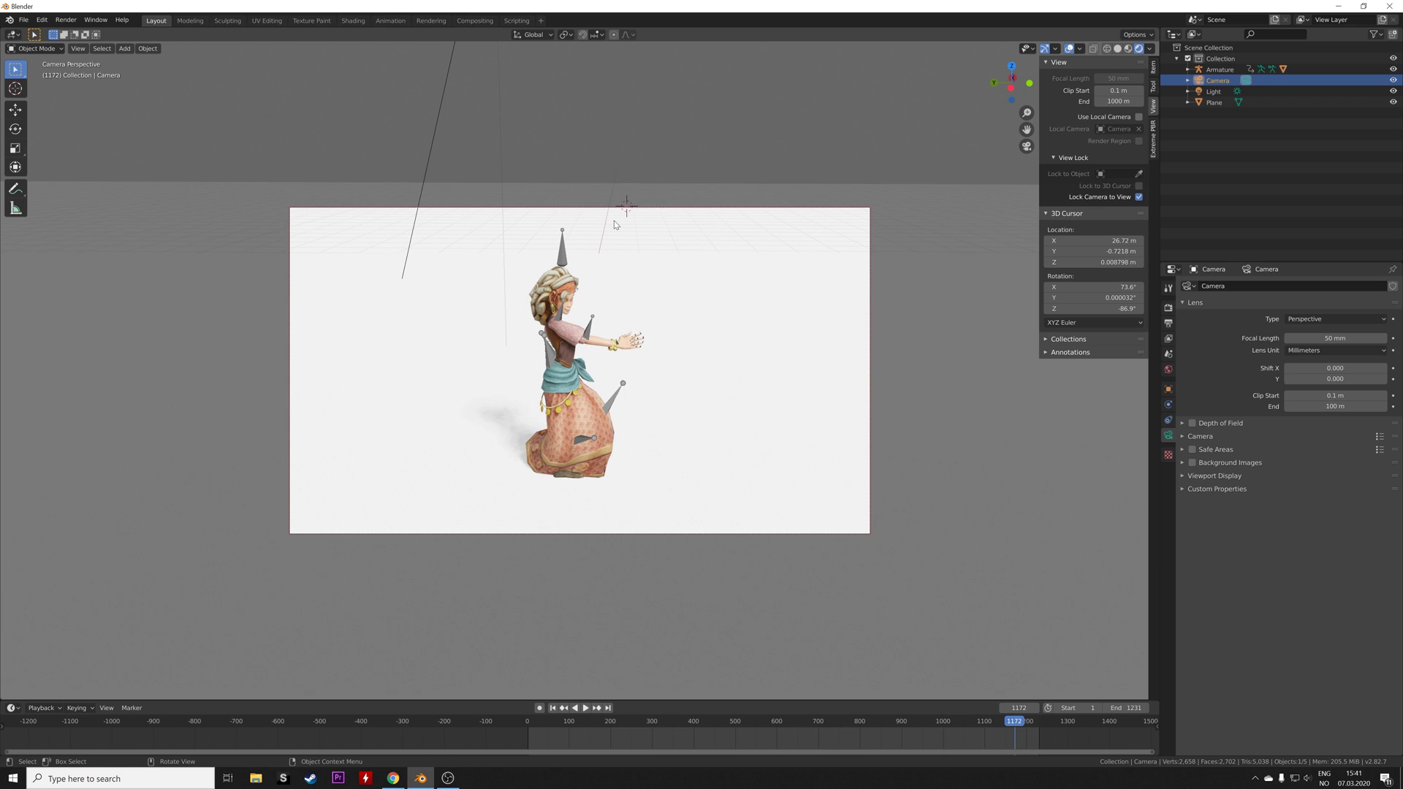
pyautogui.press('g')
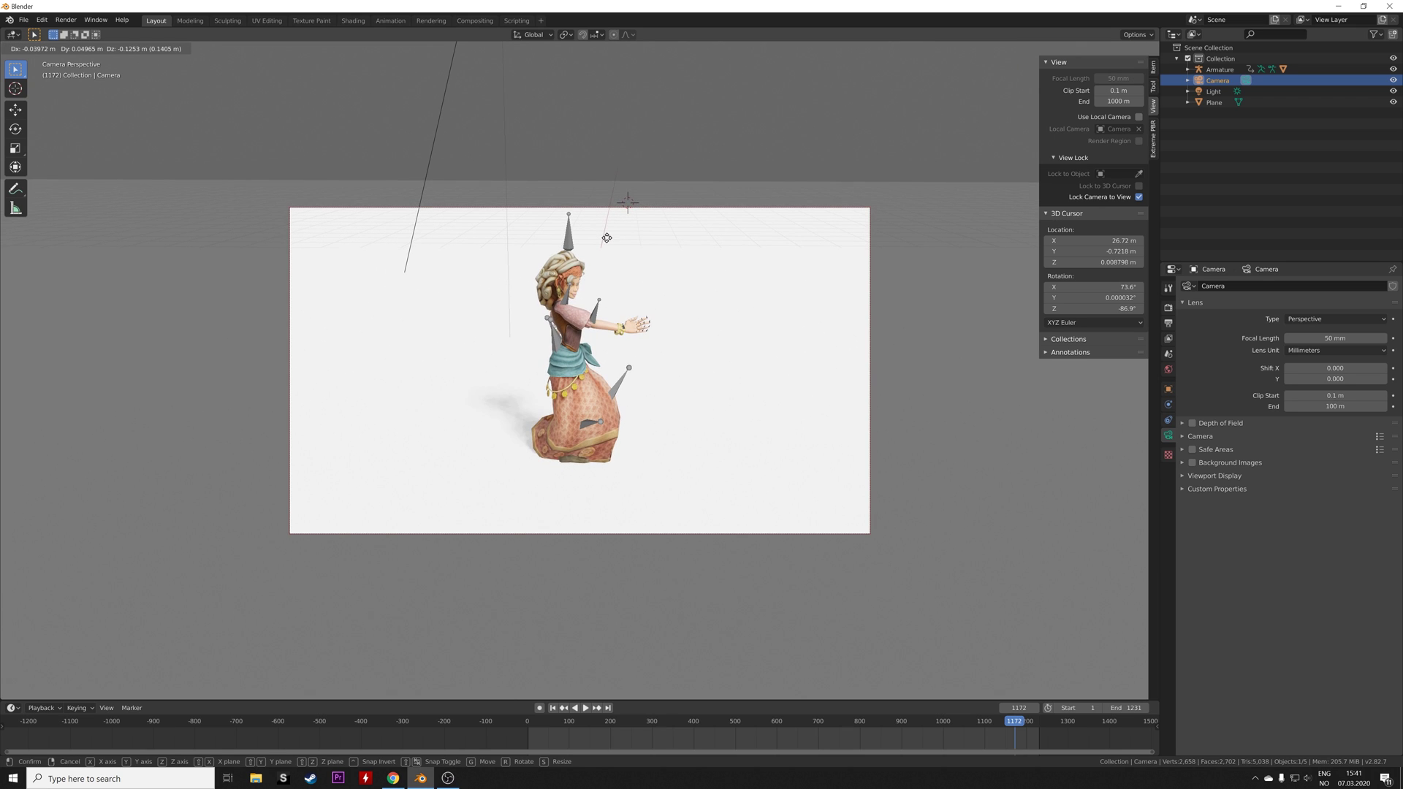
pyautogui.click(606, 237)
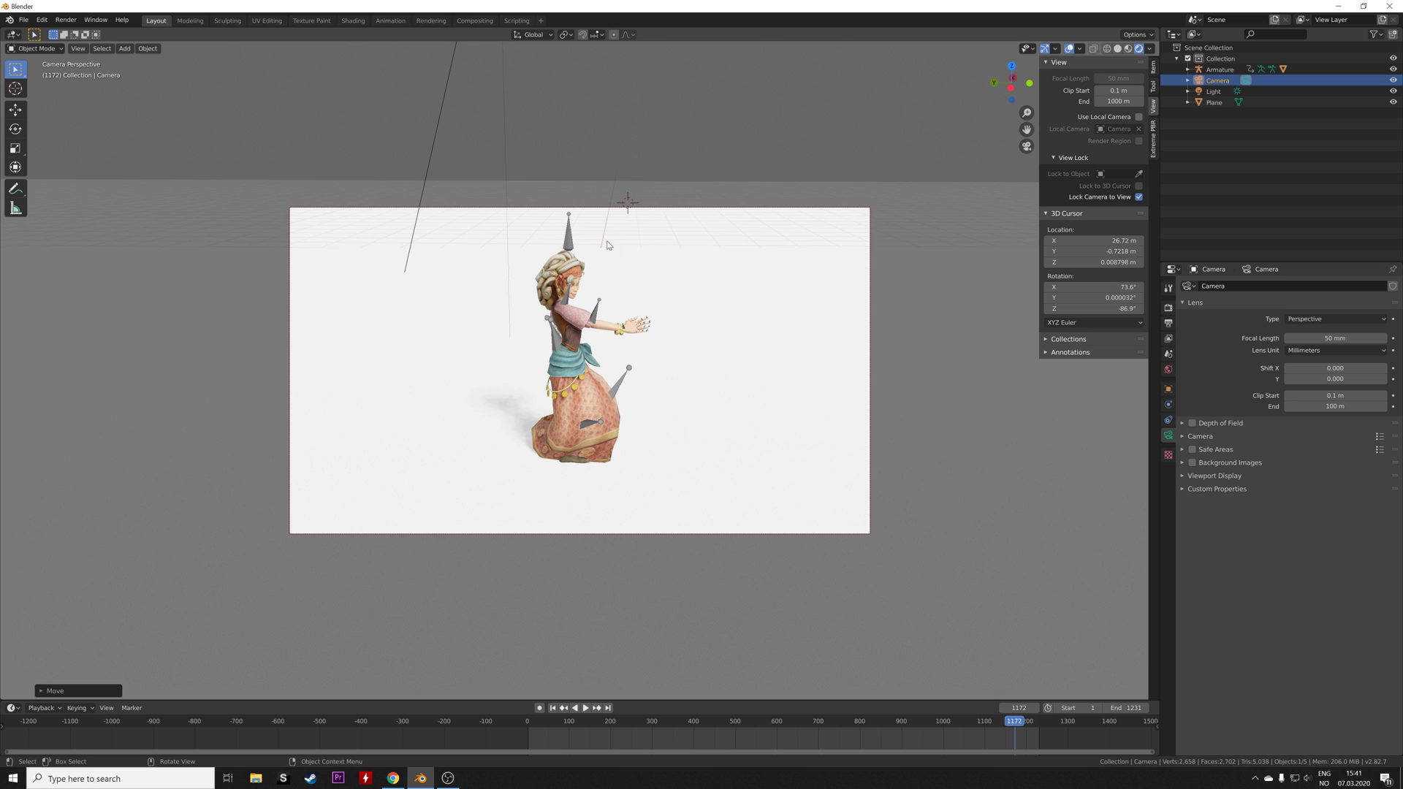
pyautogui.click(1168, 308)
# Step: Unlock the camera from the view and enable Eevee ambient occlusion and screen space reflections with refraction
pyautogui.click(1193, 360)
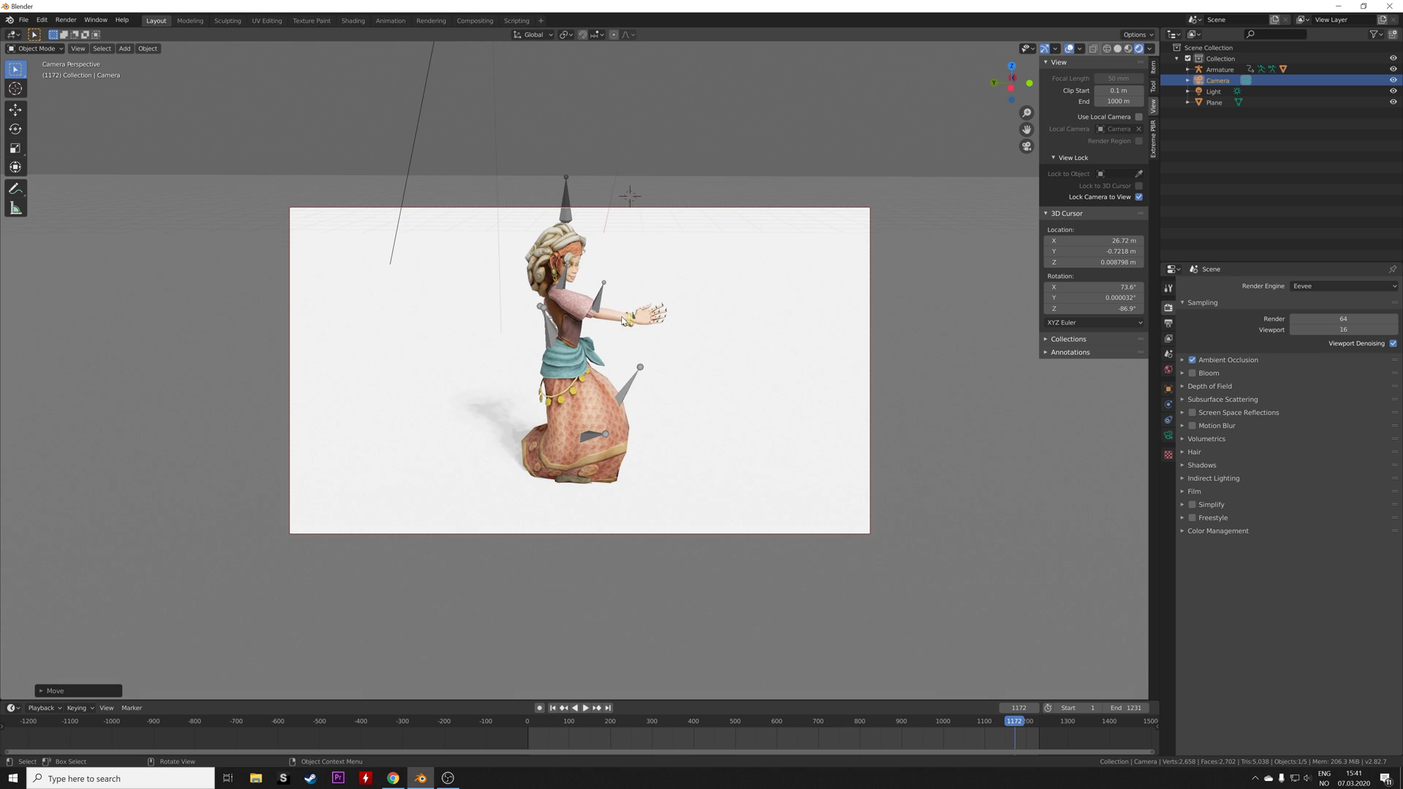
pyautogui.click(1139, 198)
pyautogui.press('Home')
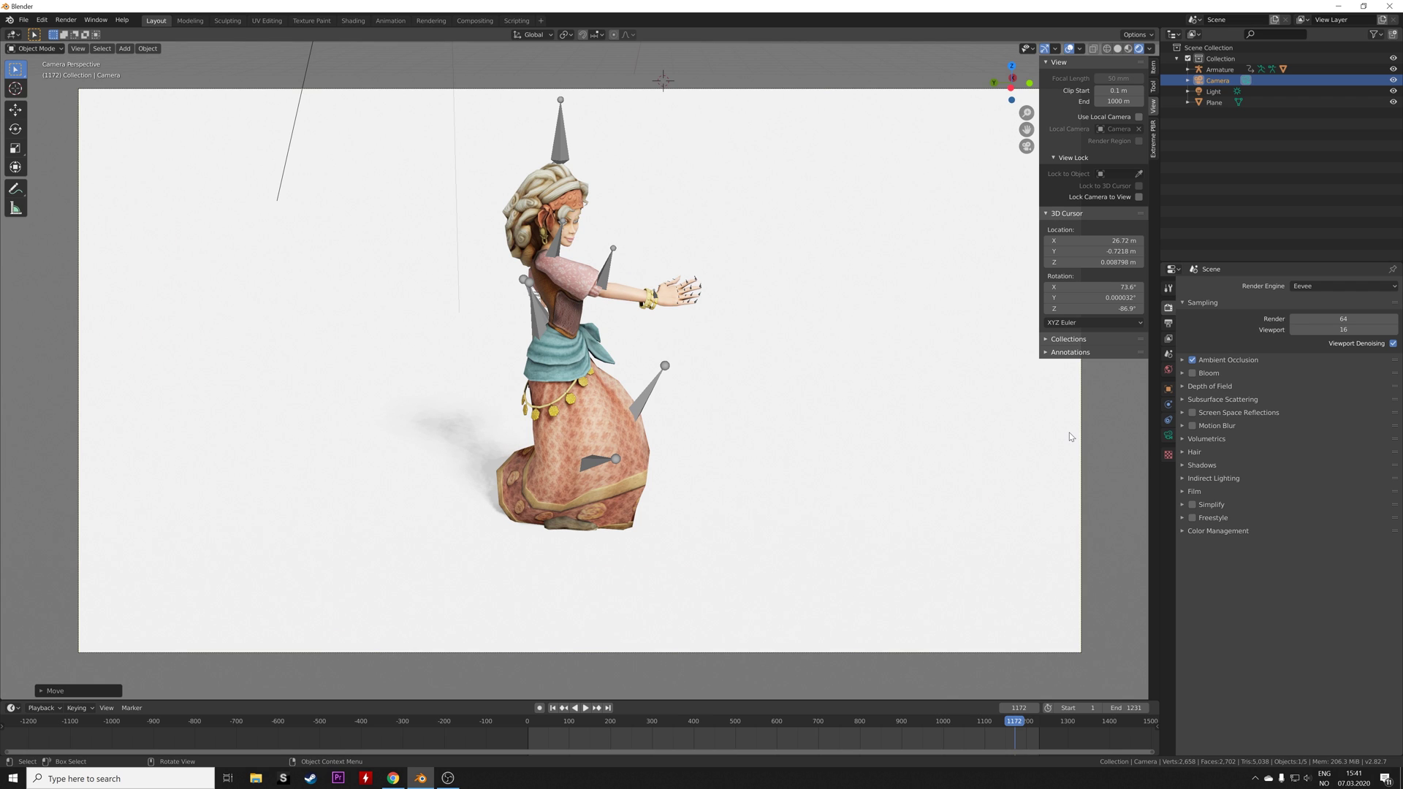
pyautogui.click(1193, 413)
pyautogui.click(1181, 412)
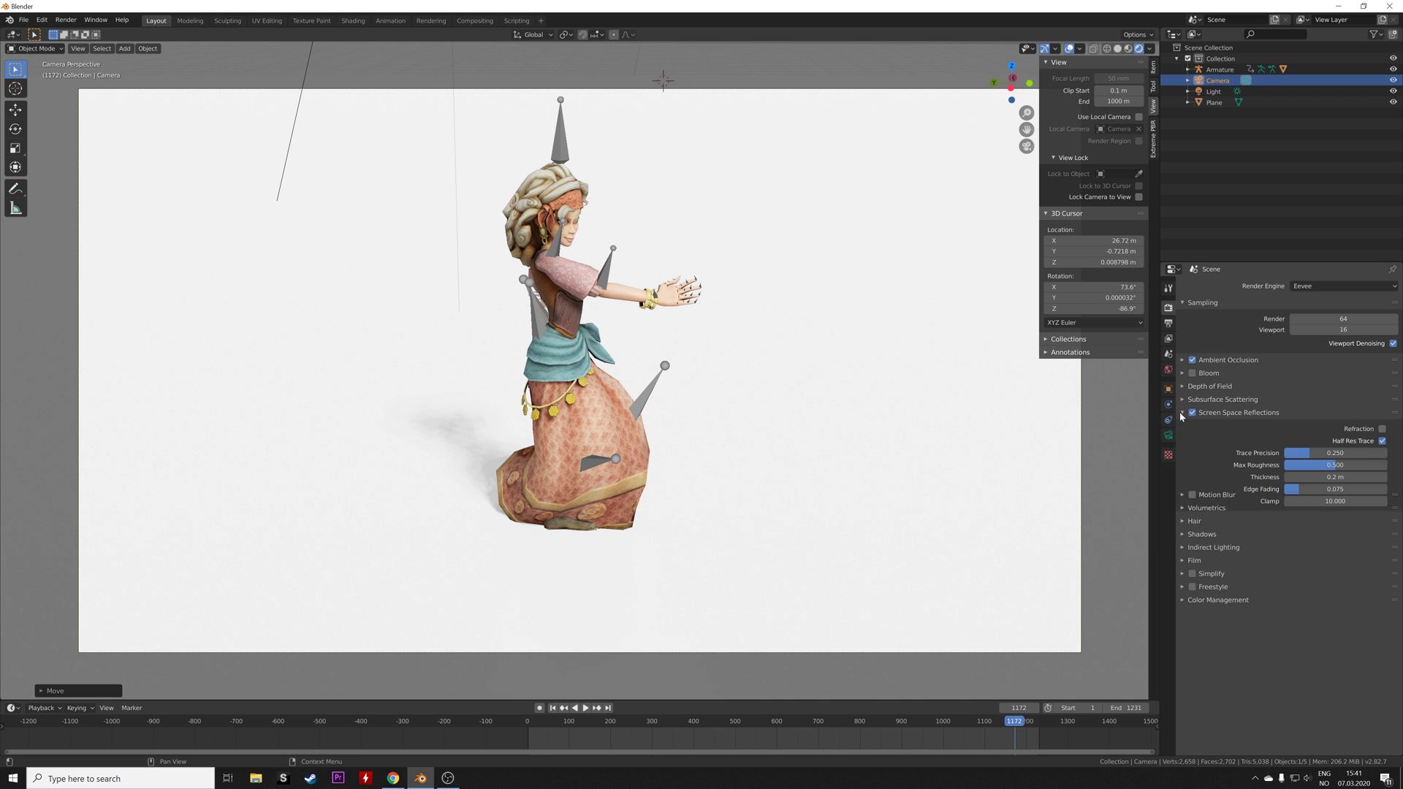
pyautogui.click(1382, 429)
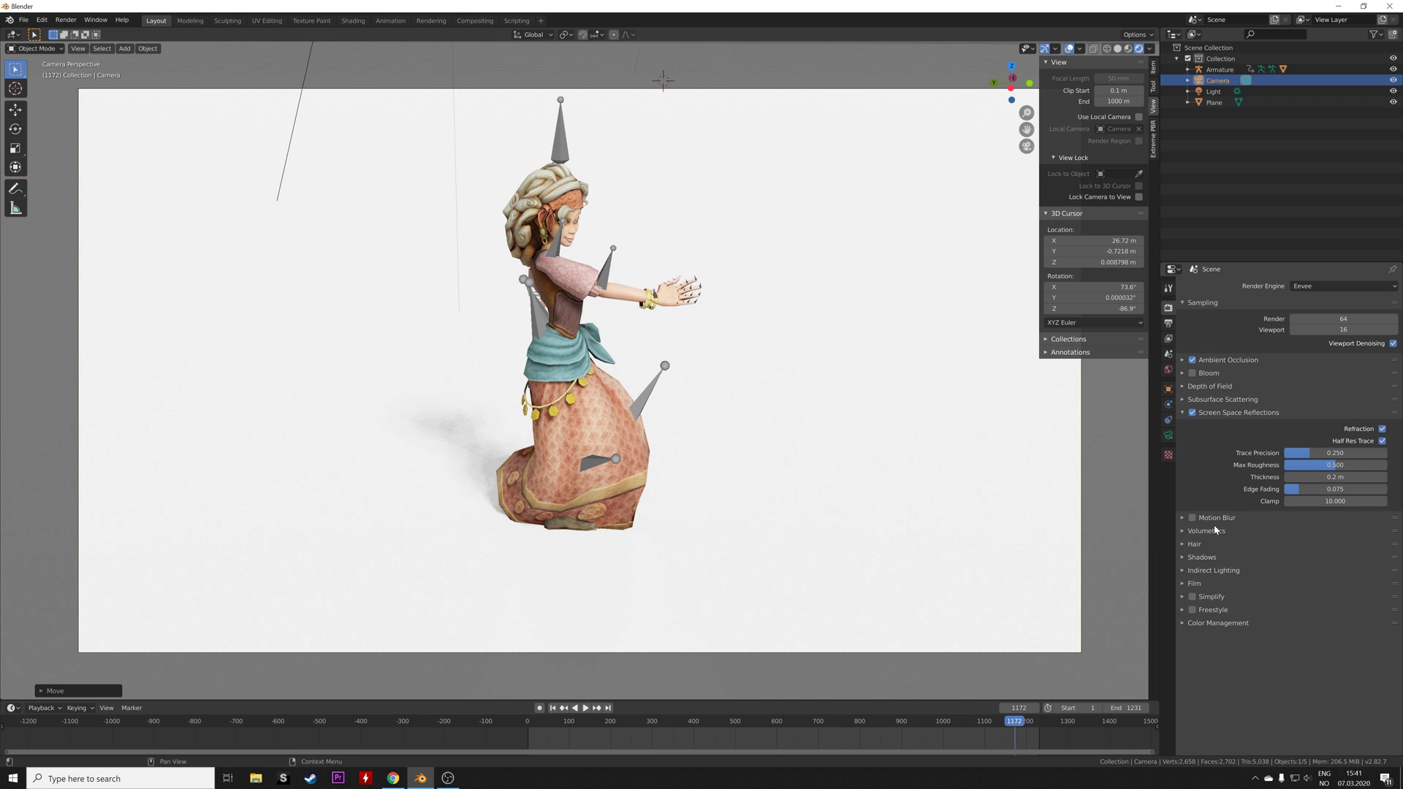
# Step: Set the Eevee shadow cube size and cascade size both to 64px
pyautogui.click(1211, 557)
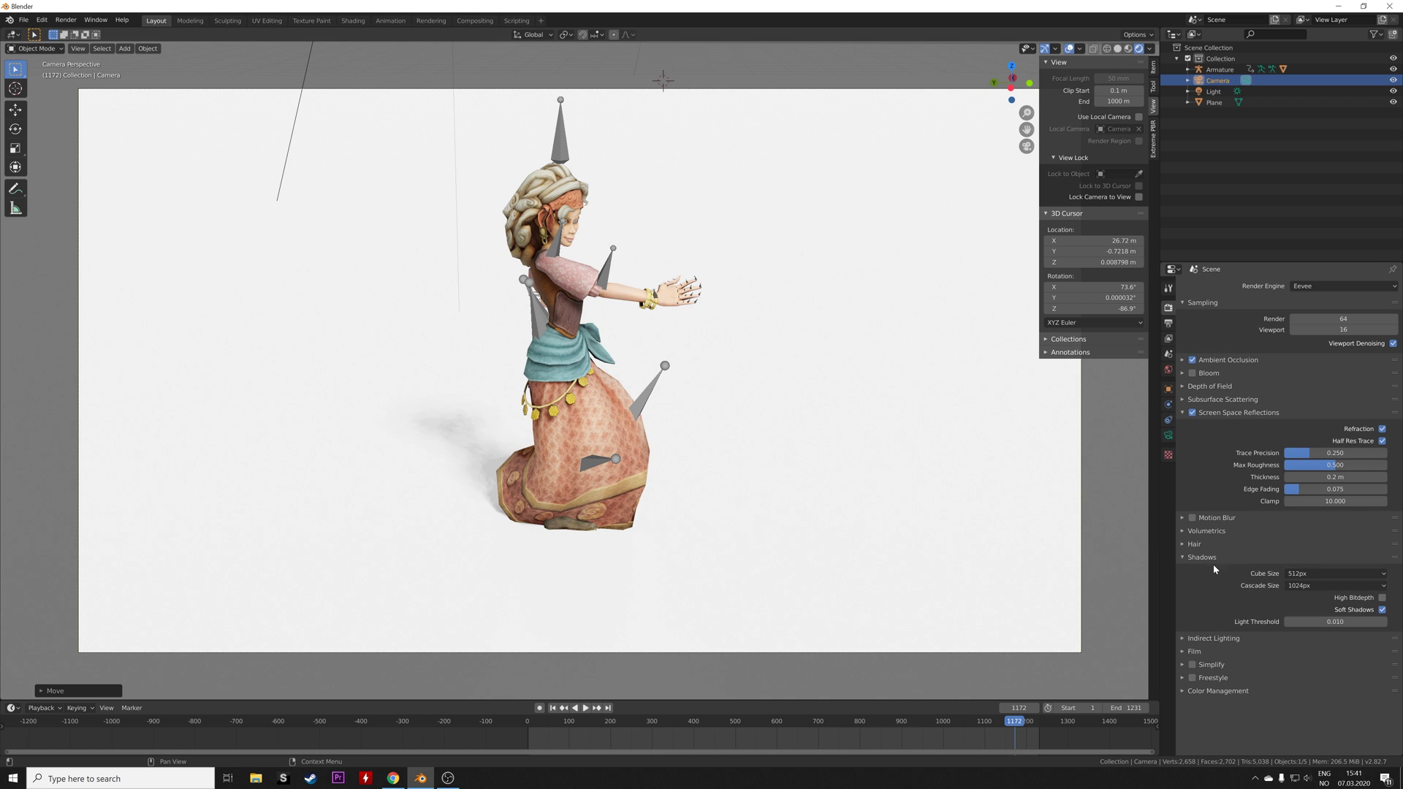
pyautogui.click(1305, 574)
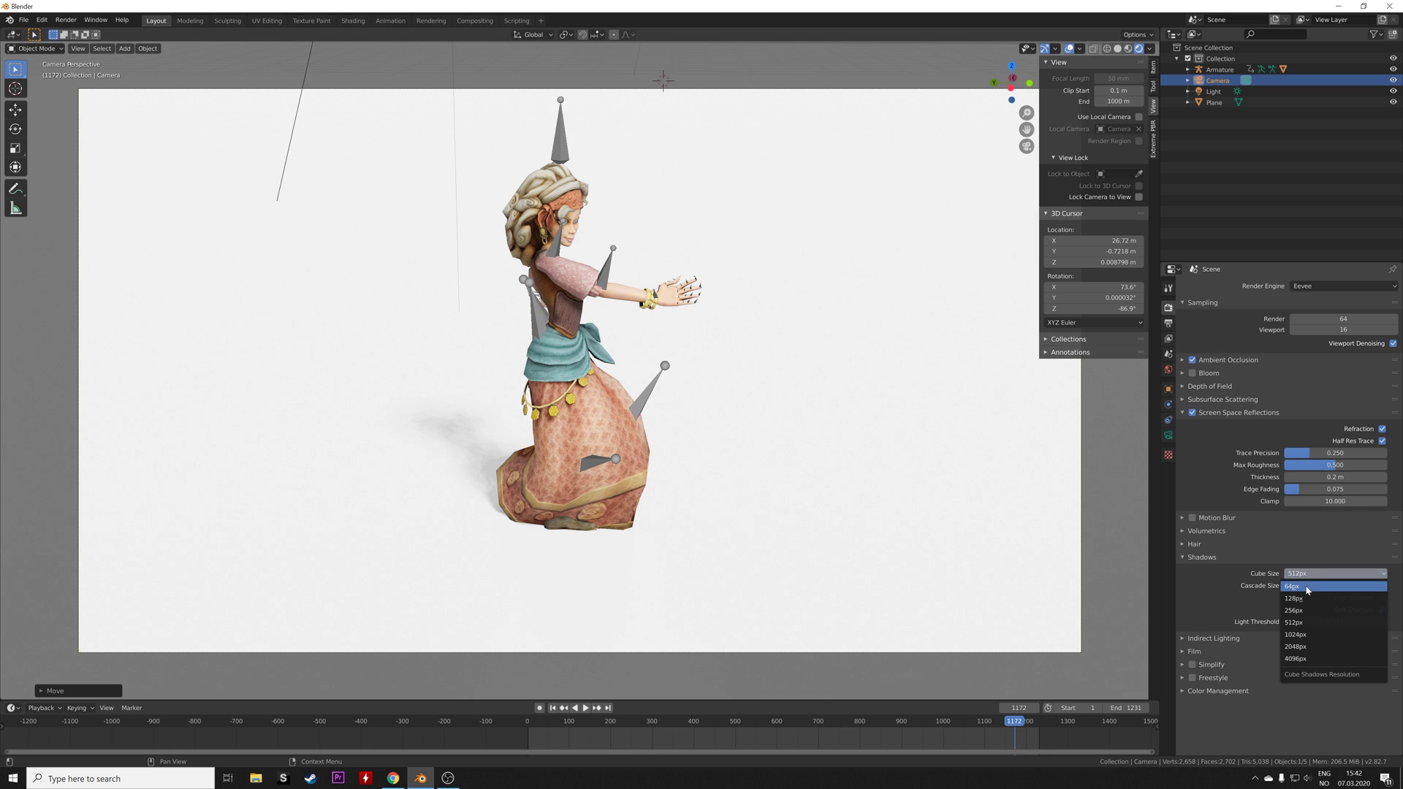
pyautogui.click(1305, 587)
pyautogui.click(1305, 587)
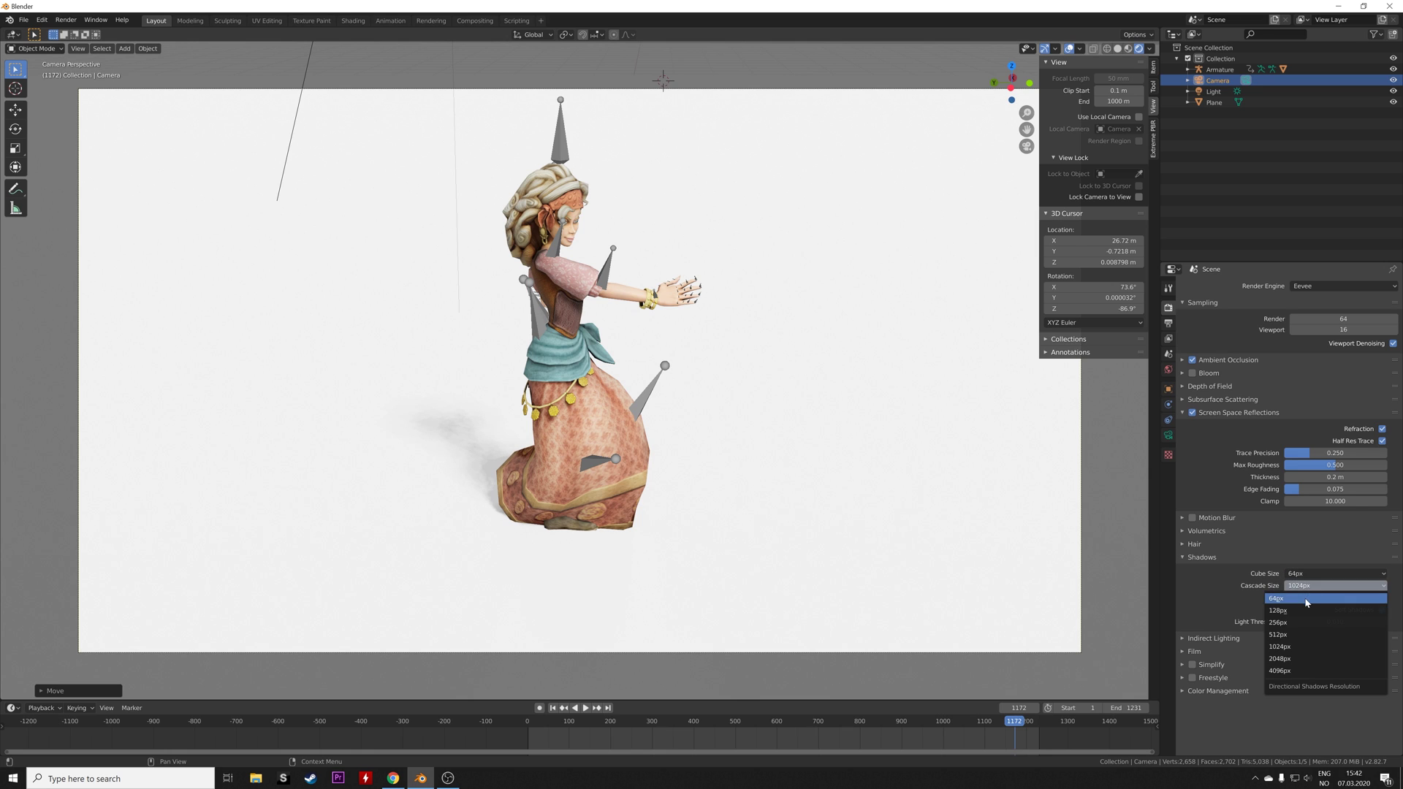
pyautogui.click(1305, 599)
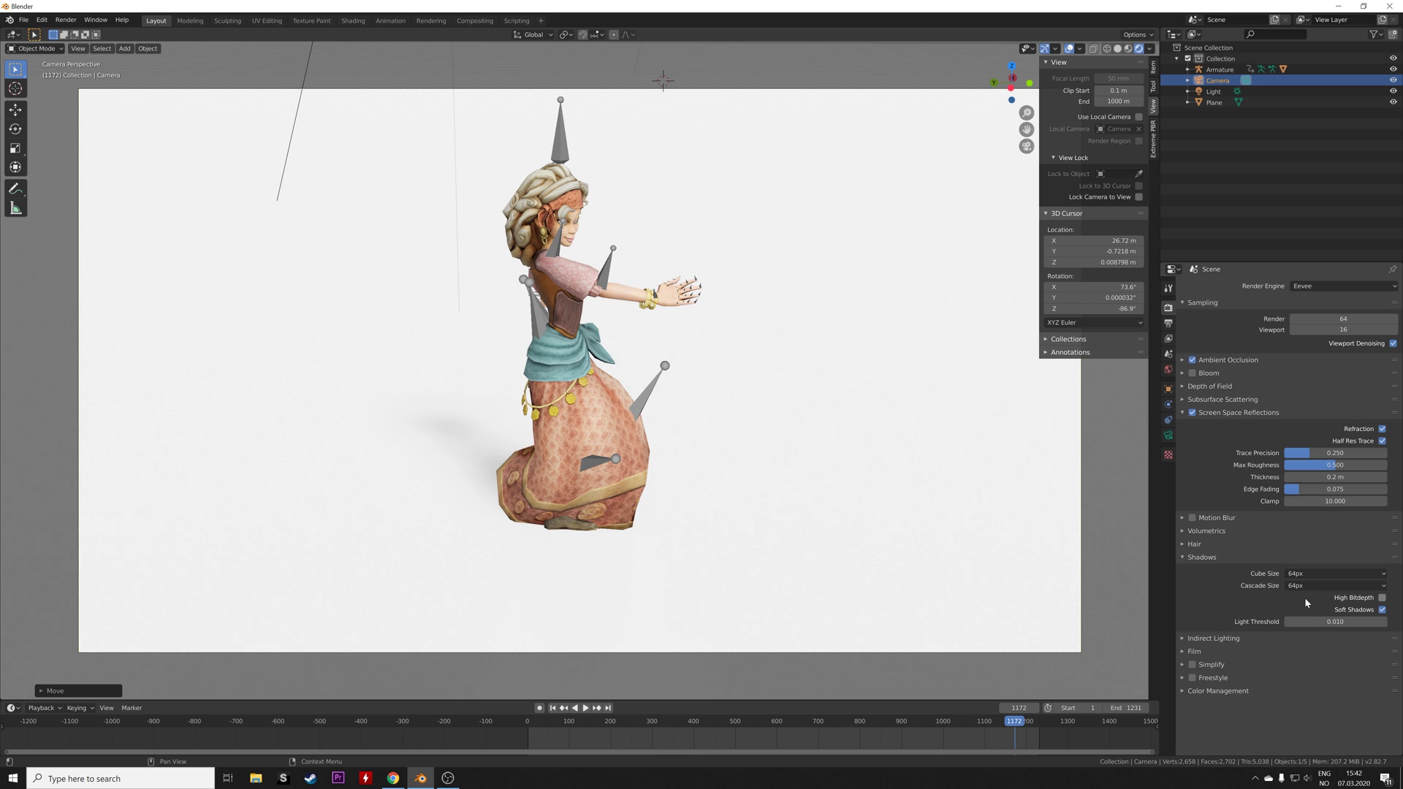
# Step: Hide the viewport overlays and select the Peasant_girl mesh in its modifier properties
pyautogui.click(1069, 48)
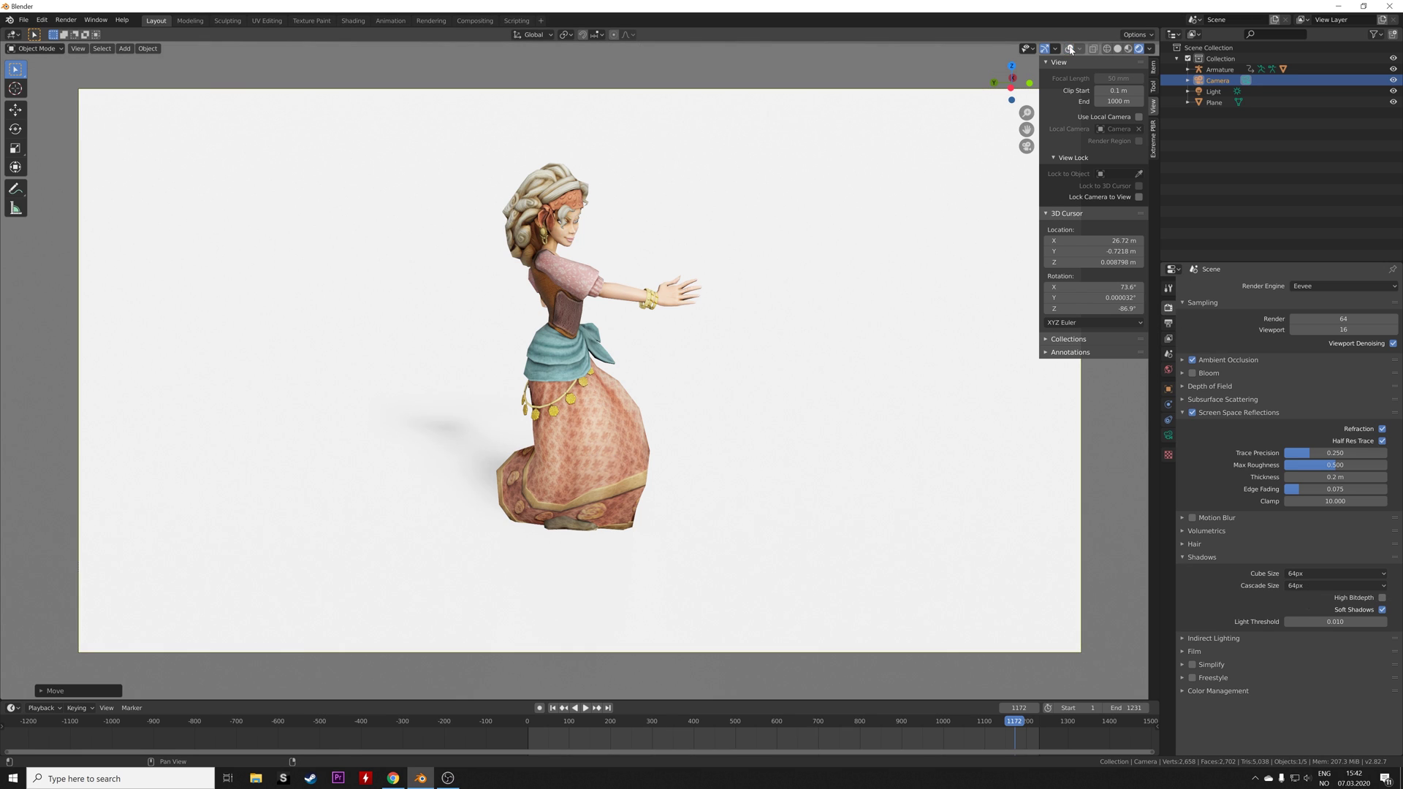
pyautogui.click(558, 277)
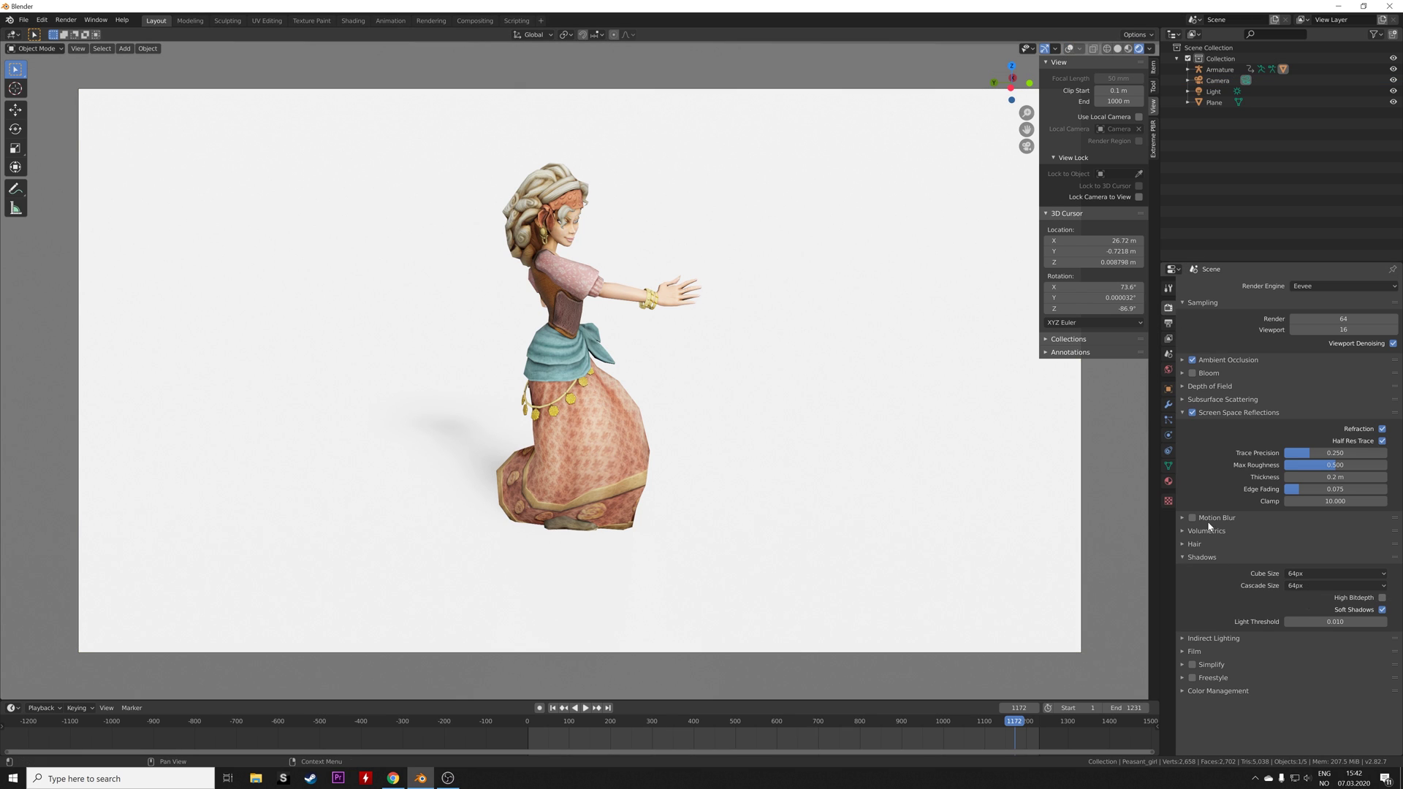
pyautogui.click(1168, 404)
pyautogui.click(1194, 286)
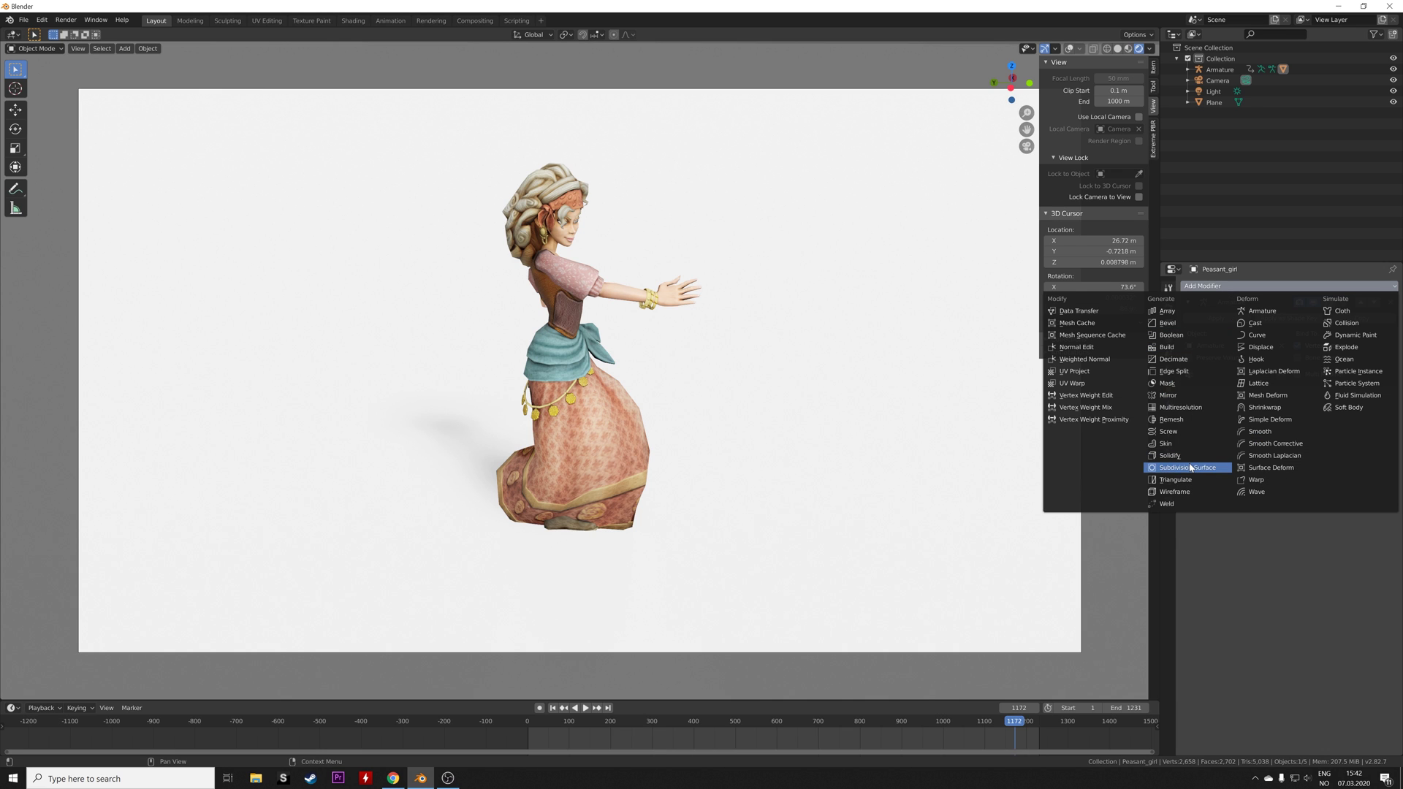
# Step: Give Peasant_girl a Subdivision Surface modifier with render level 3 and viewport level 0, viewed through the camera
pyautogui.click(1190, 468)
pyautogui.scroll(4, 714, 334)
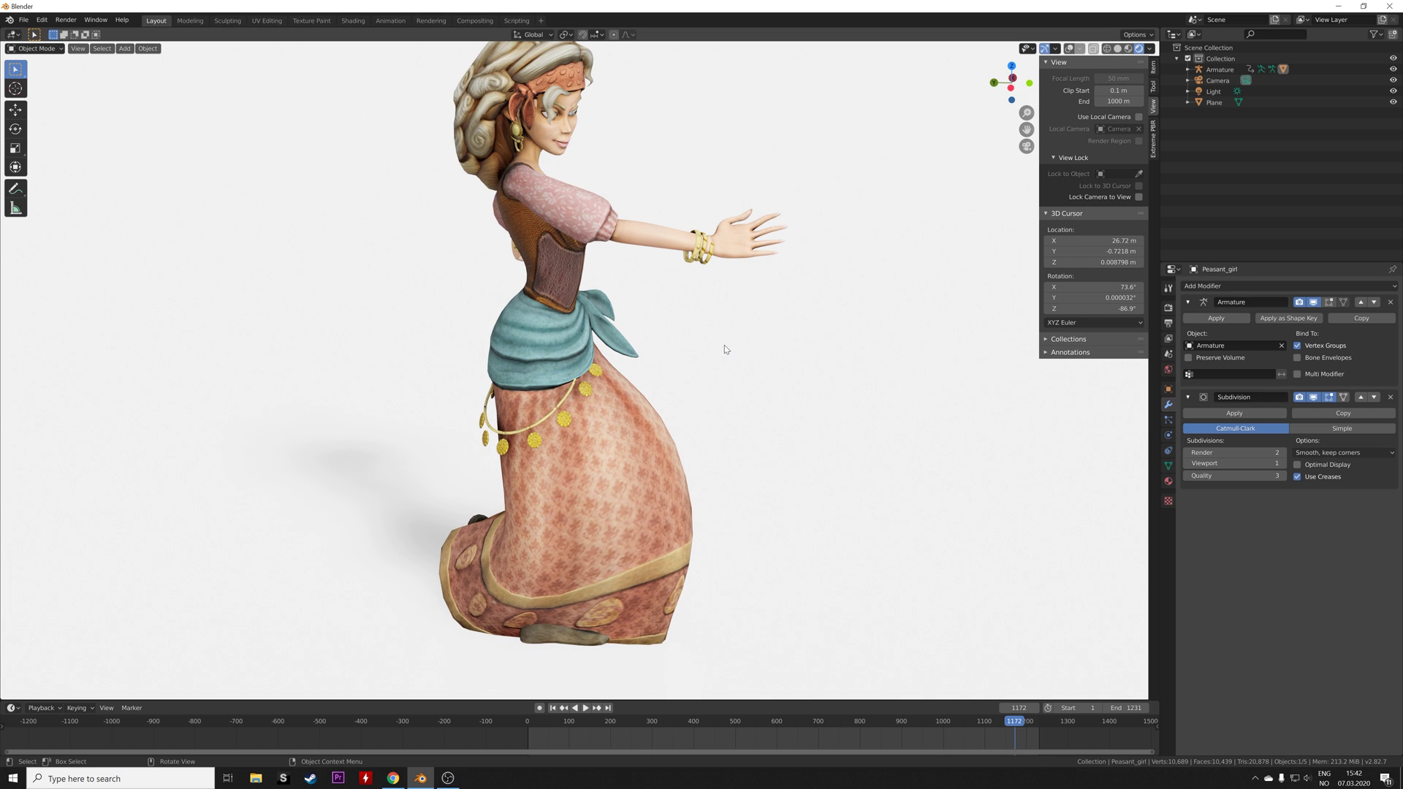
pyautogui.moveTo(924, 717); pyautogui.dragTo(770, 734)
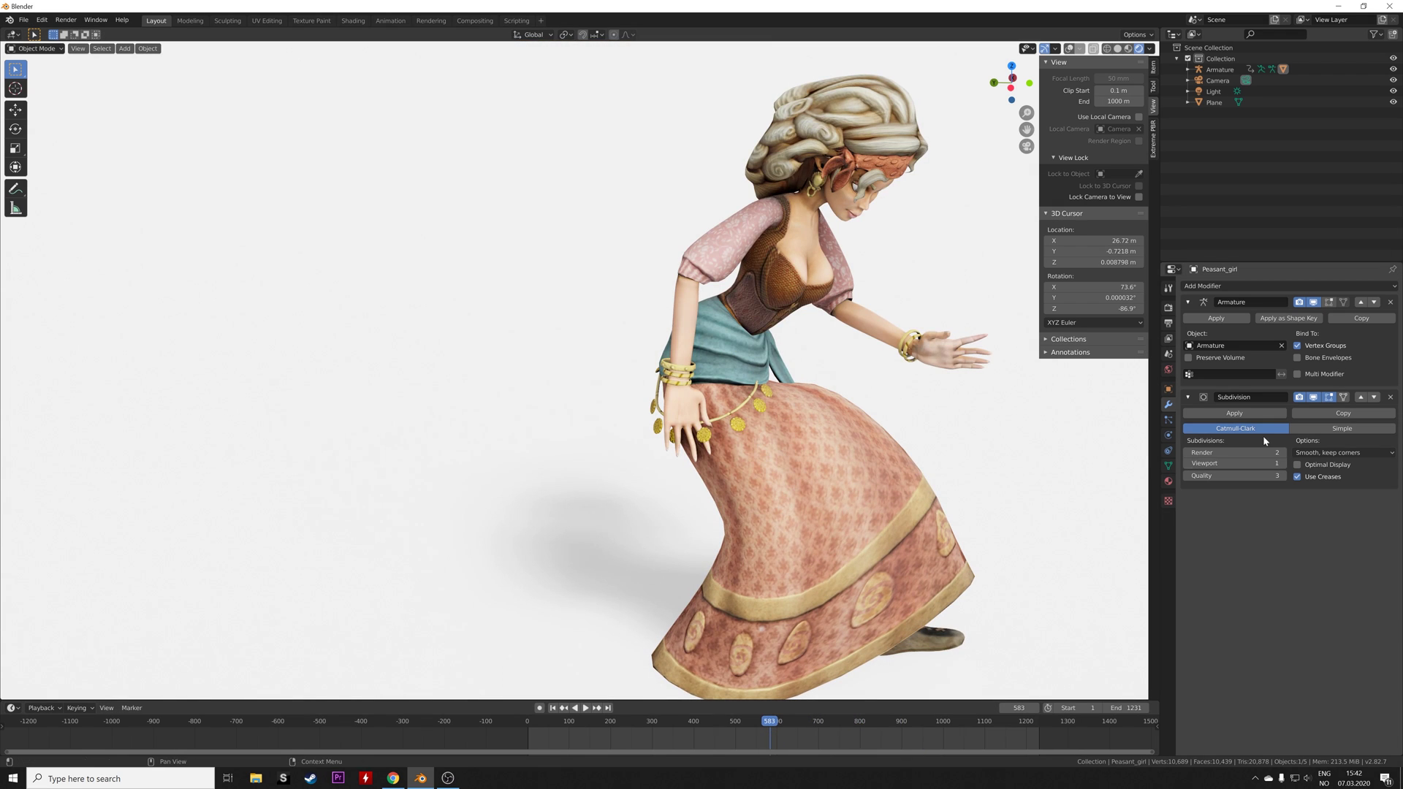
pyautogui.click(1282, 464)
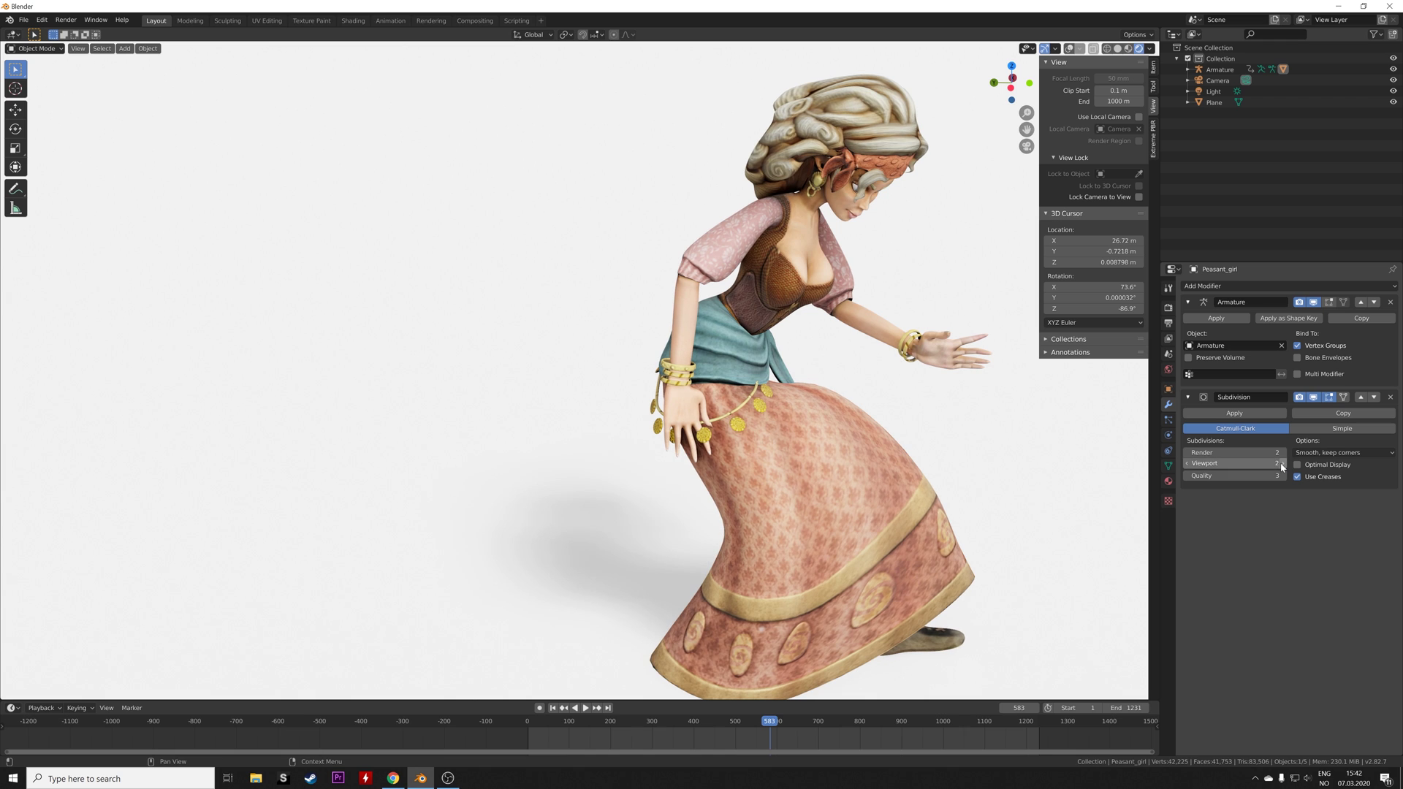
pyautogui.click(1282, 453)
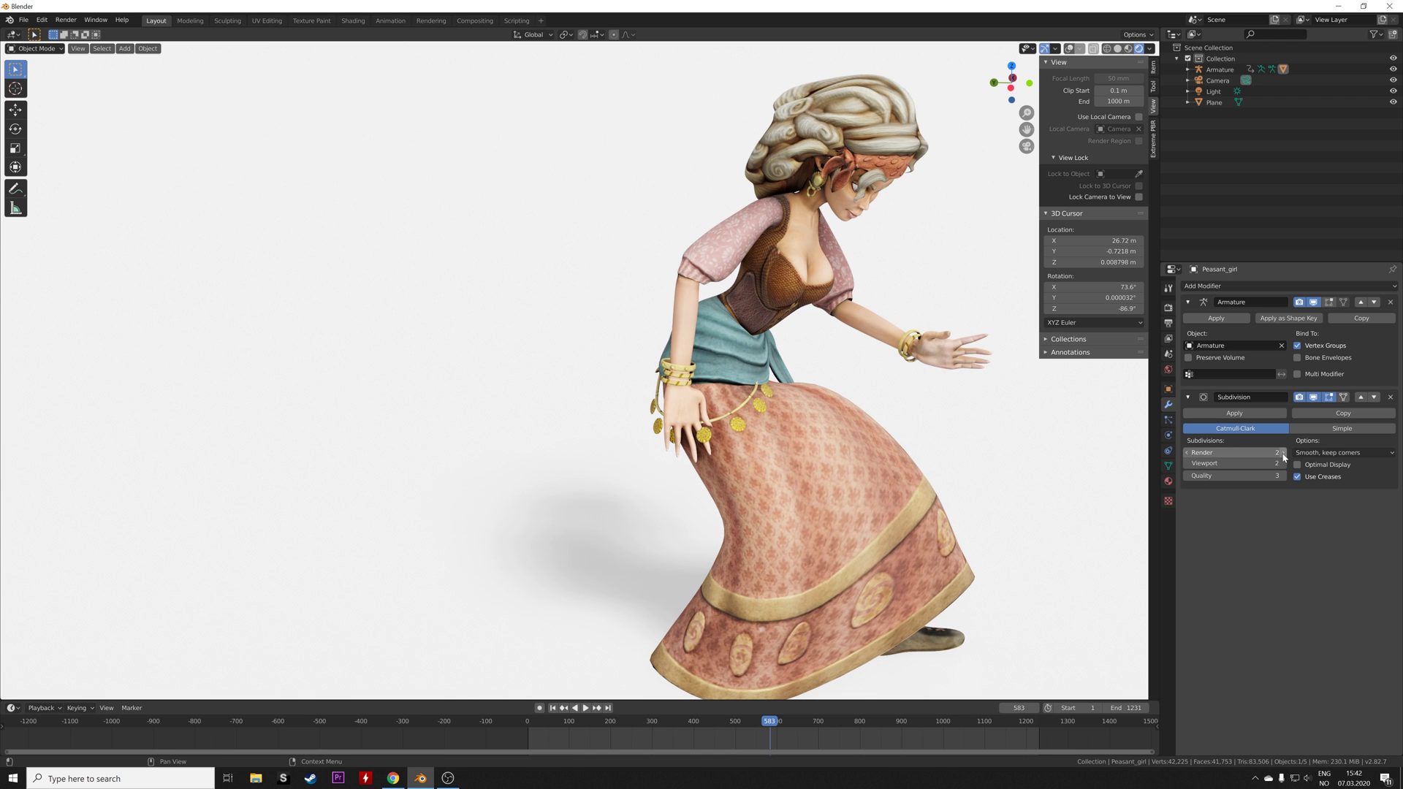
pyautogui.click(1187, 464)
pyautogui.click(1187, 464)
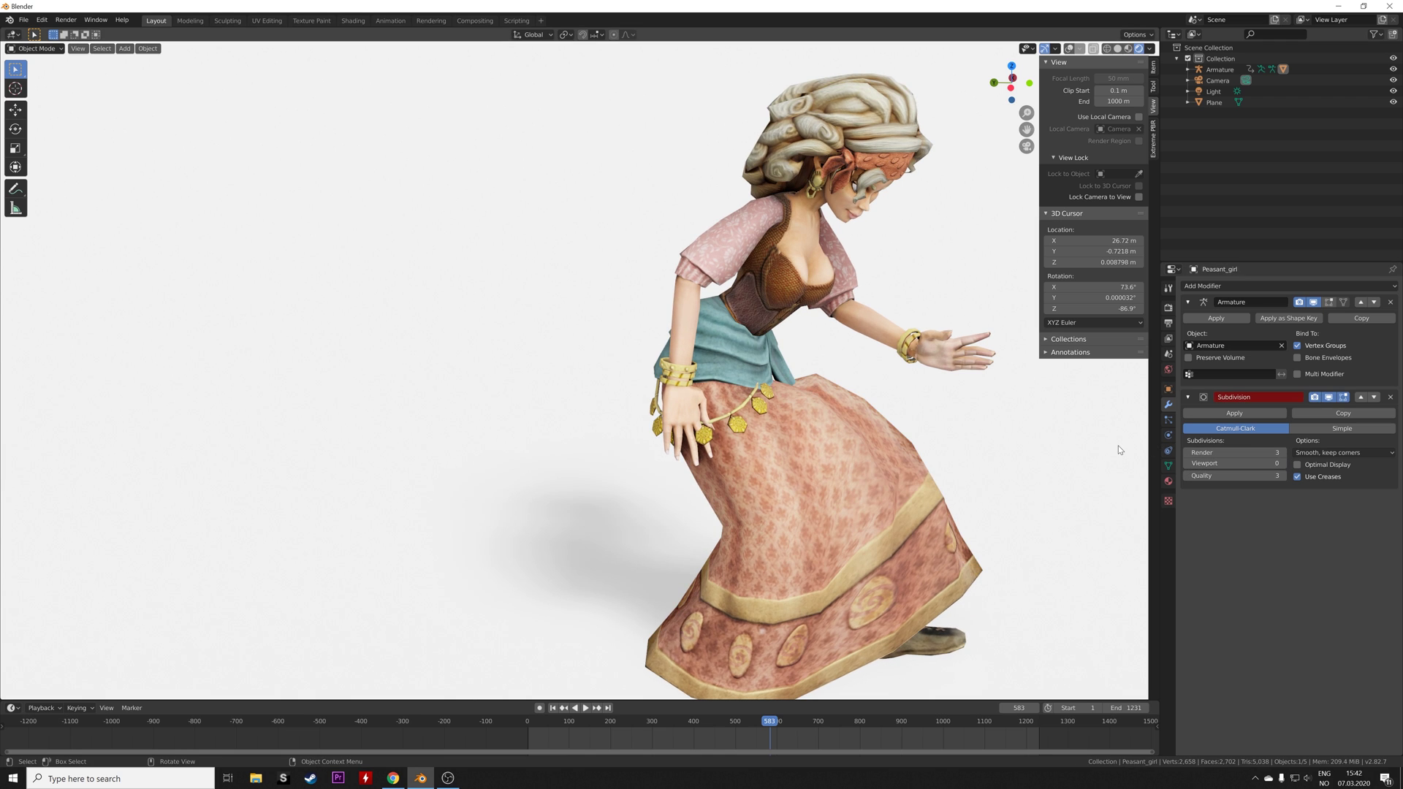
pyautogui.press('KP_0')
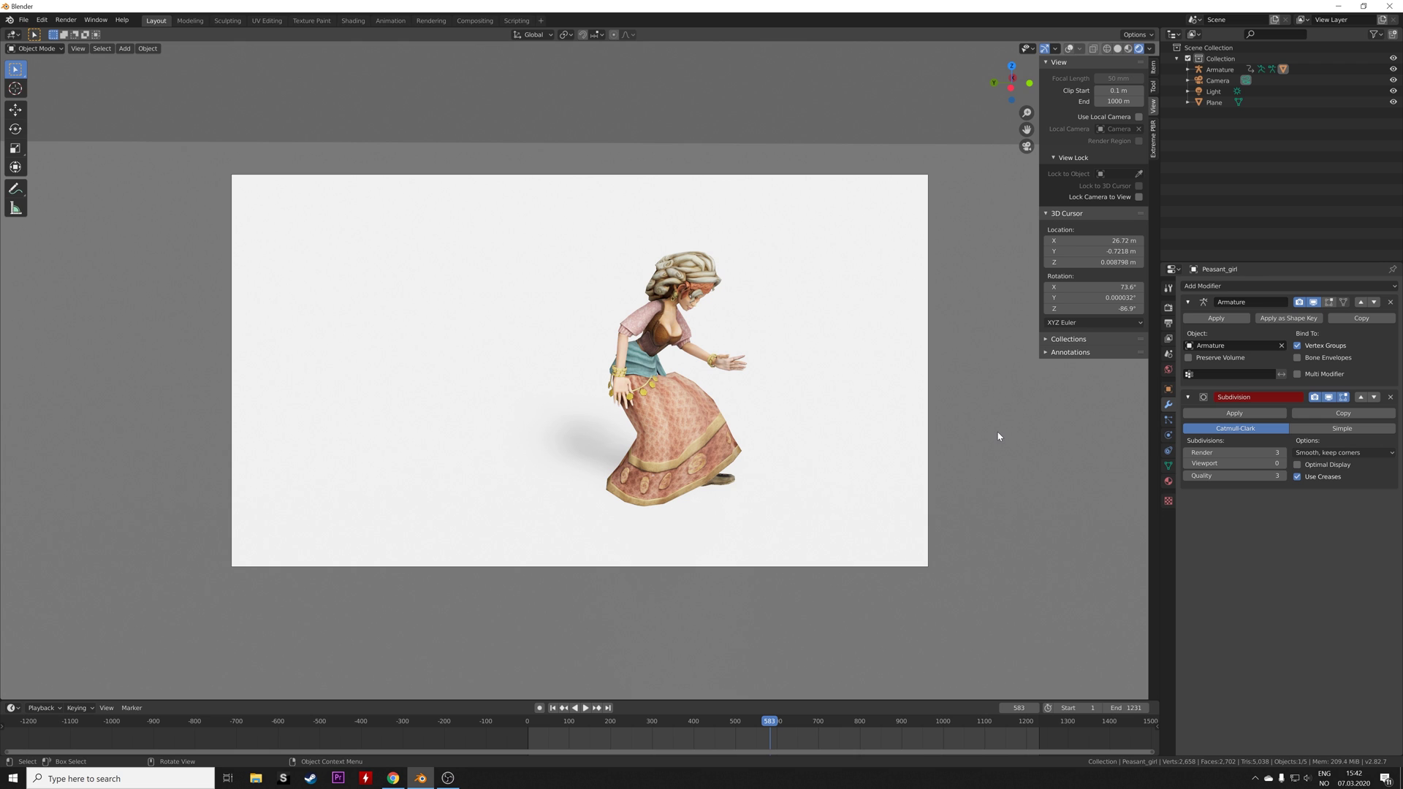
# Step: In the Peasant_Girl material, set metallic just above 0.5 and lower roughness to about 0.57
pyautogui.click(1168, 482)
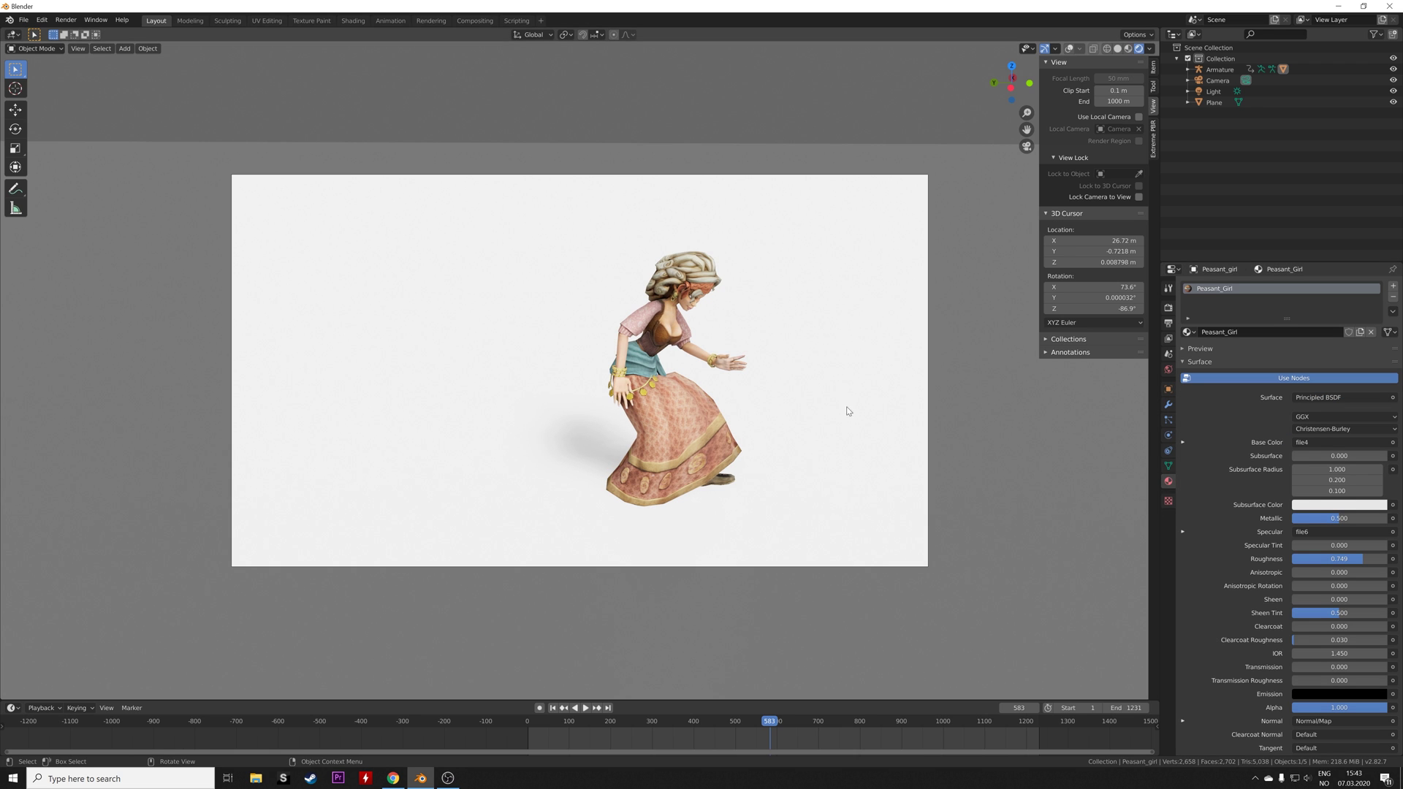
pyautogui.scroll(6, 826, 402)
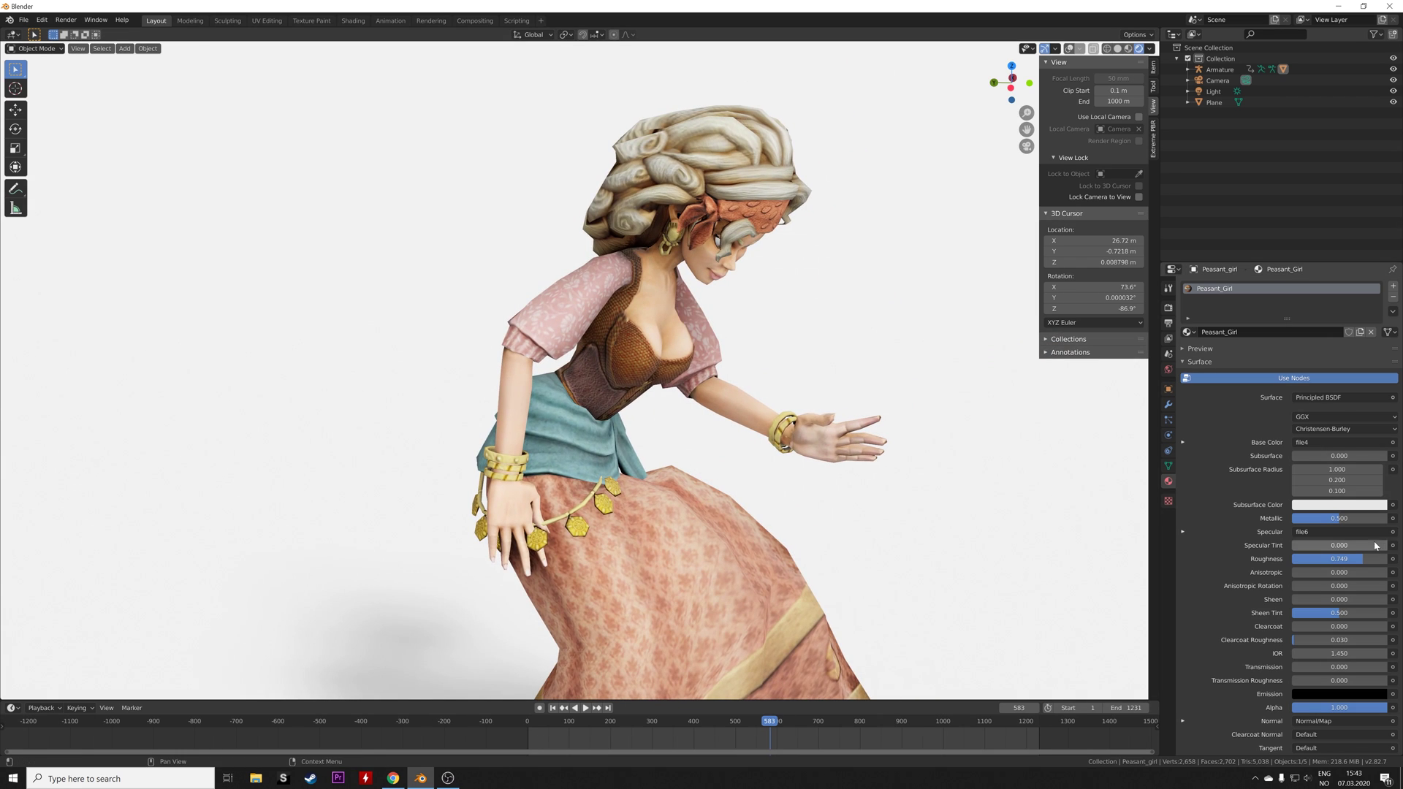
pyautogui.moveTo(1342, 518)
pyautogui.mouseDown()
pyautogui.moveTo(1293, 518)
pyautogui.moveTo(1341, 517)
pyautogui.moveTo(1293, 559)
pyautogui.moveTo(1341, 559)
pyautogui.mouseUp()
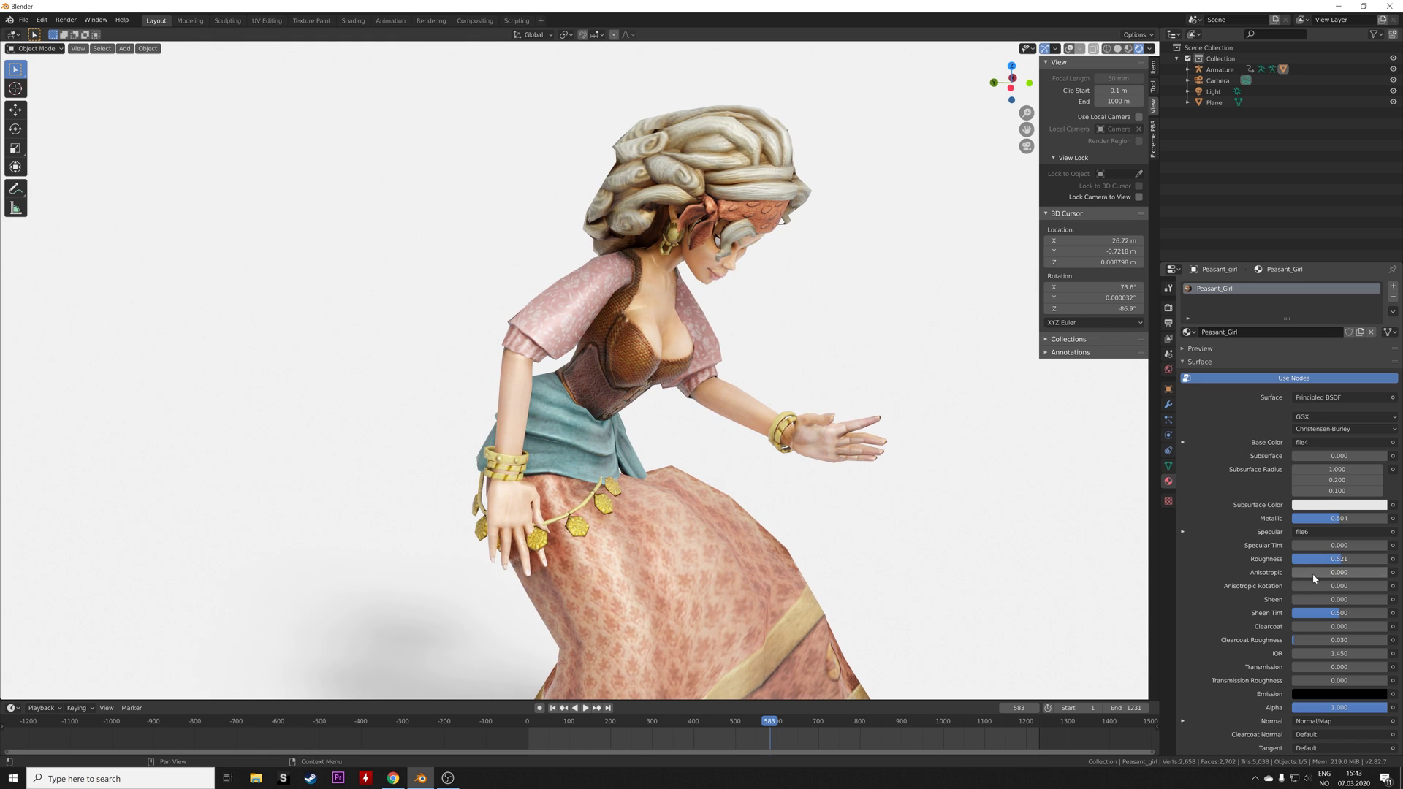
pyautogui.scroll(-2, 1268, 622)
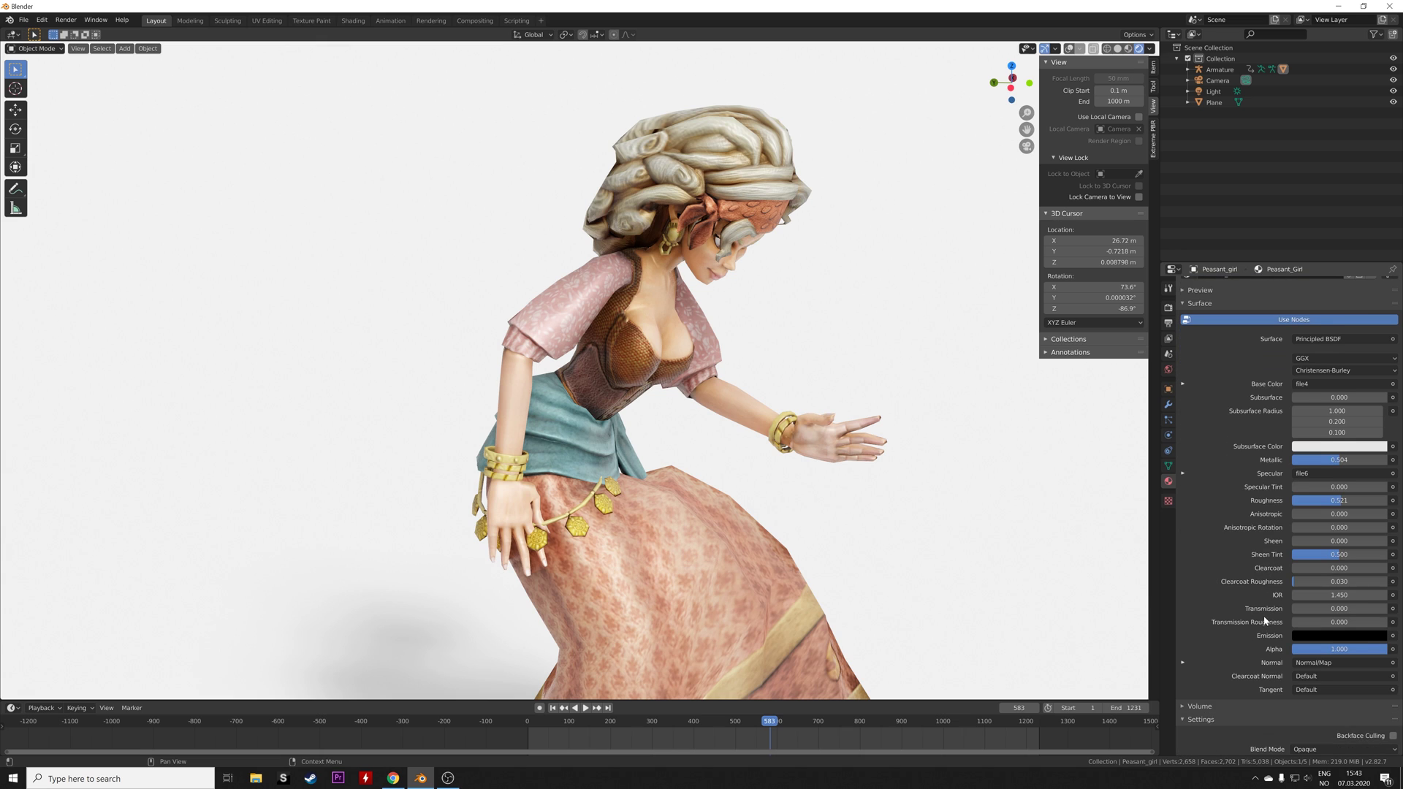
pyautogui.scroll(2, 1243, 588)
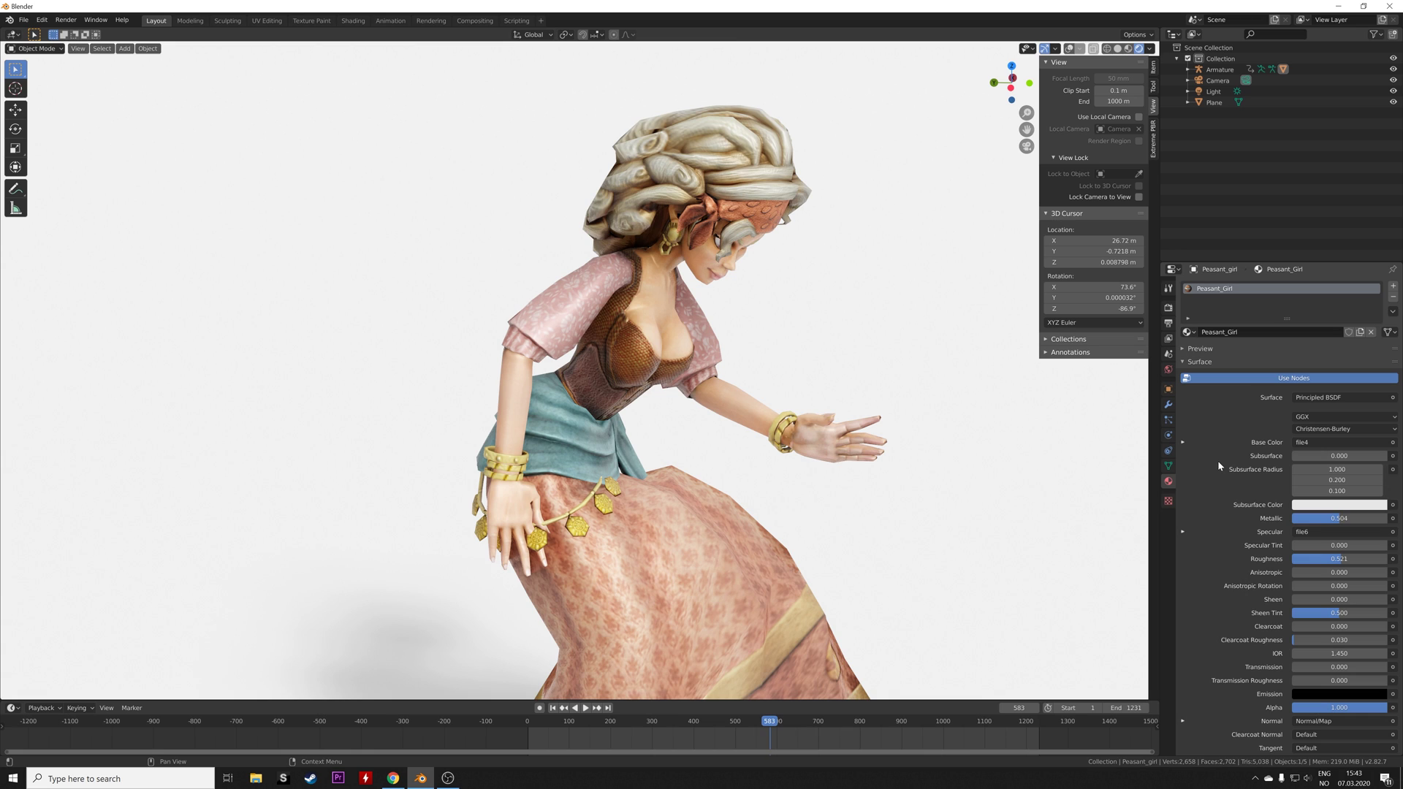
# Step: Set the render sample count to 100
pyautogui.click(1169, 308)
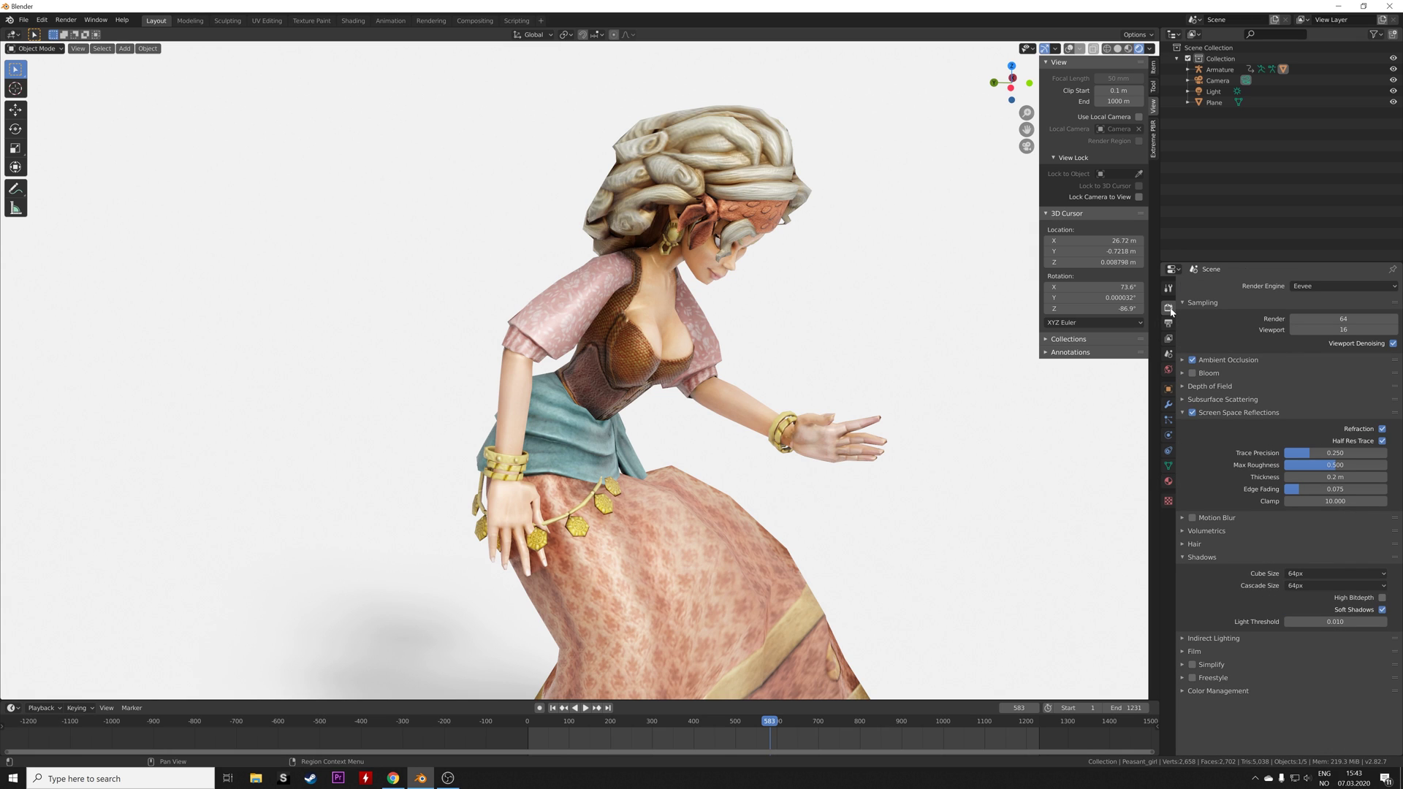
pyautogui.click(1344, 329)
pyautogui.write('64')
pyautogui.hotkey('shift', 'Tab')
pyautogui.write('1')
pyautogui.press('Return')
# Step: Set output resolution to 200% and file format to AVI JPEG at 80% quality
pyautogui.click(1167, 322)
pyautogui.doubleClick(1343, 320)
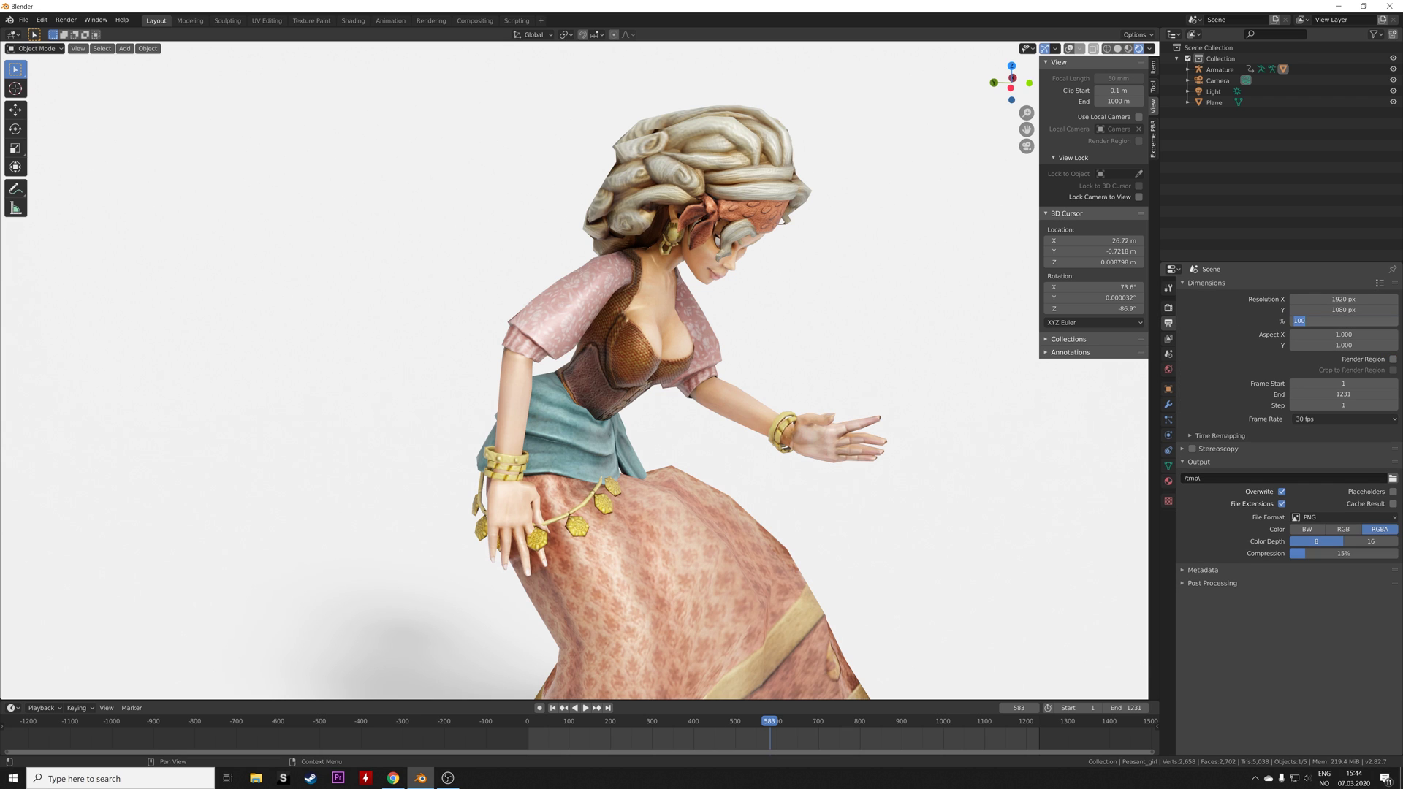
pyautogui.write('20')
pyautogui.press('Return')
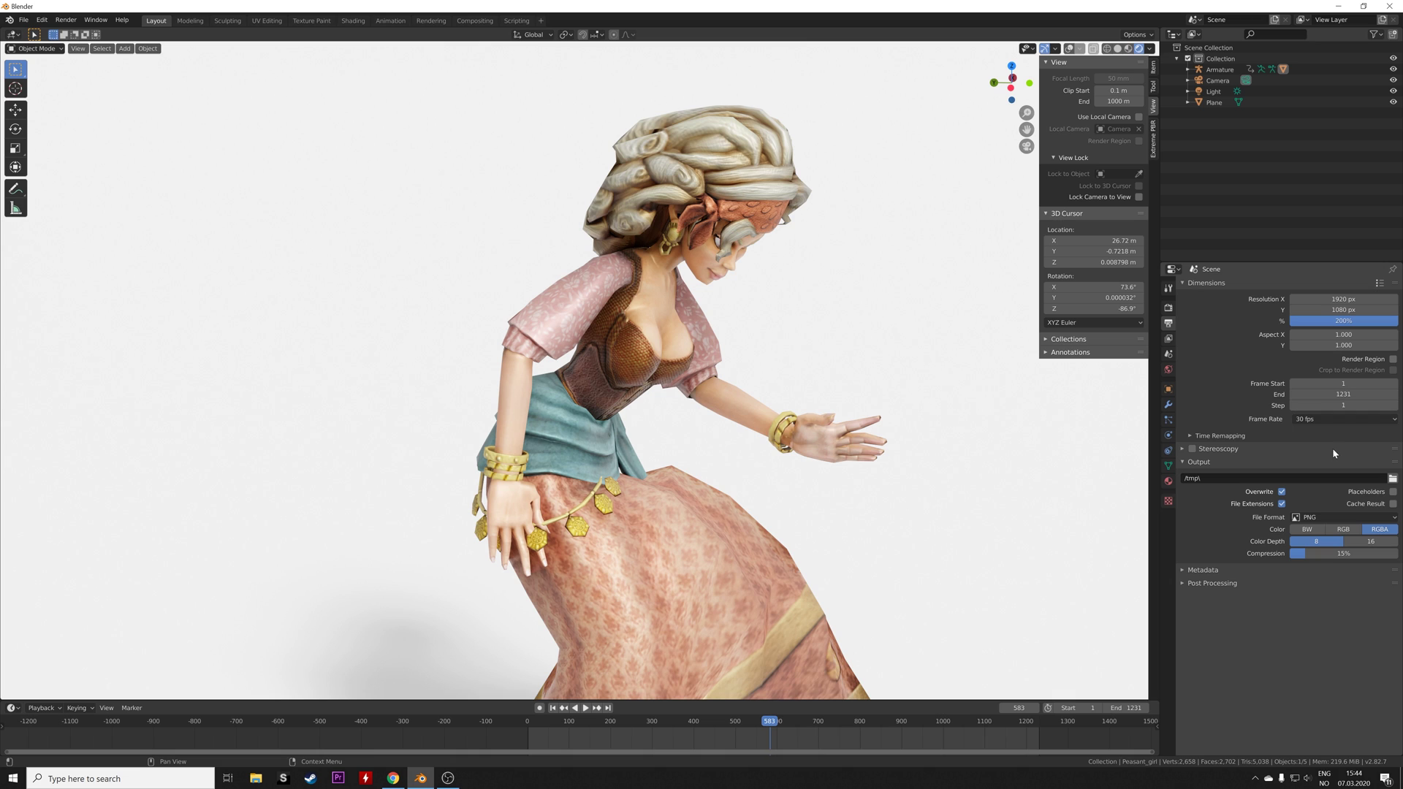
pyautogui.click(1326, 519)
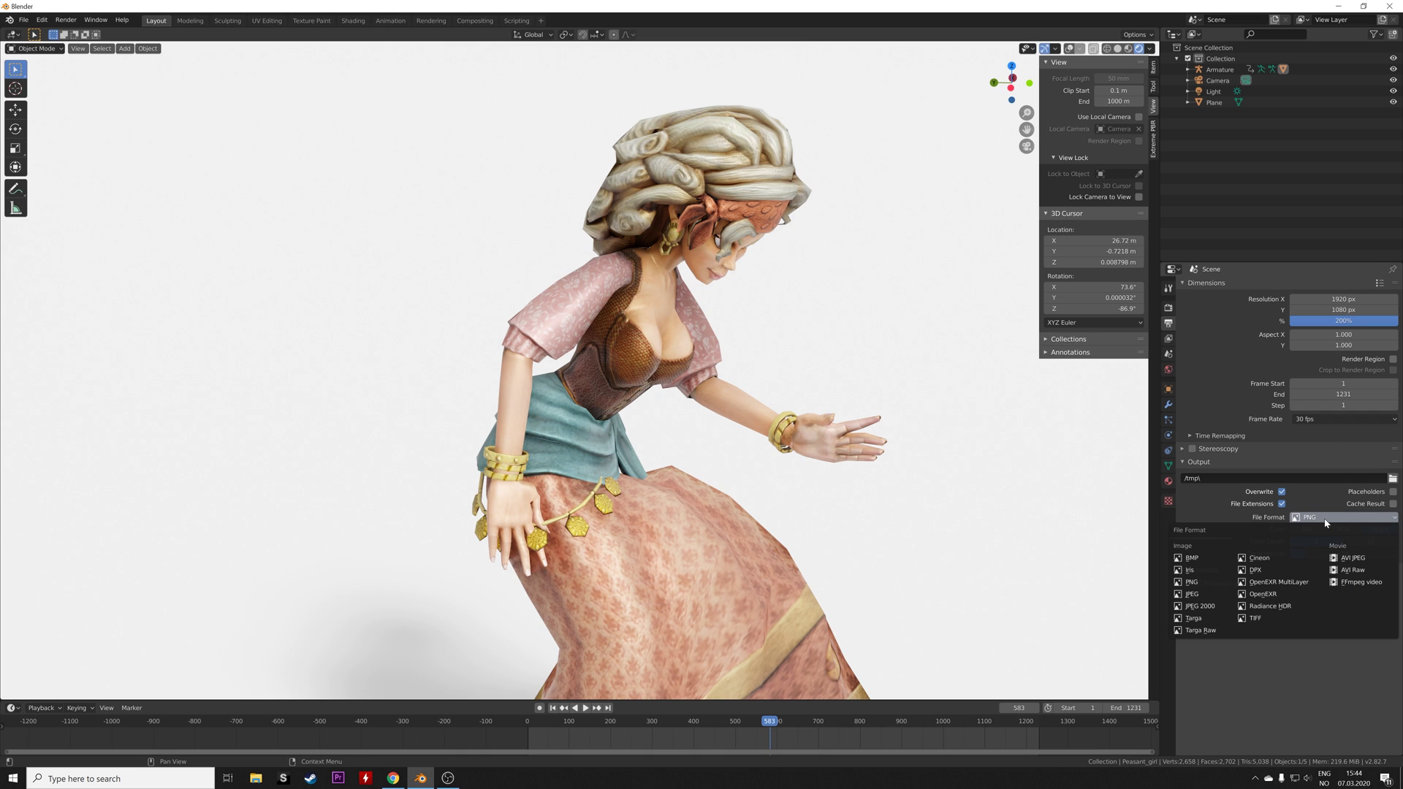
pyautogui.click(1352, 557)
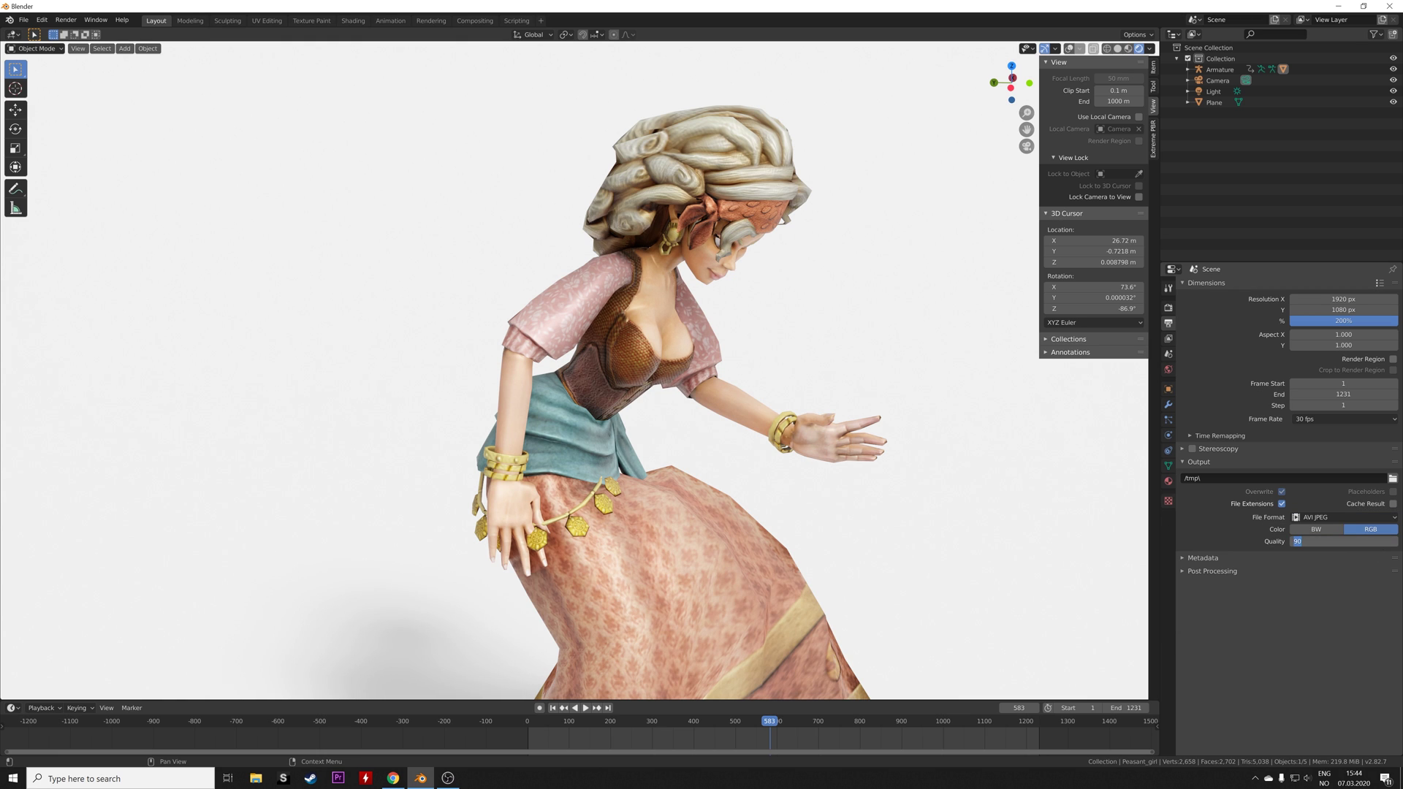
pyautogui.write('80')
pyautogui.press('Return')
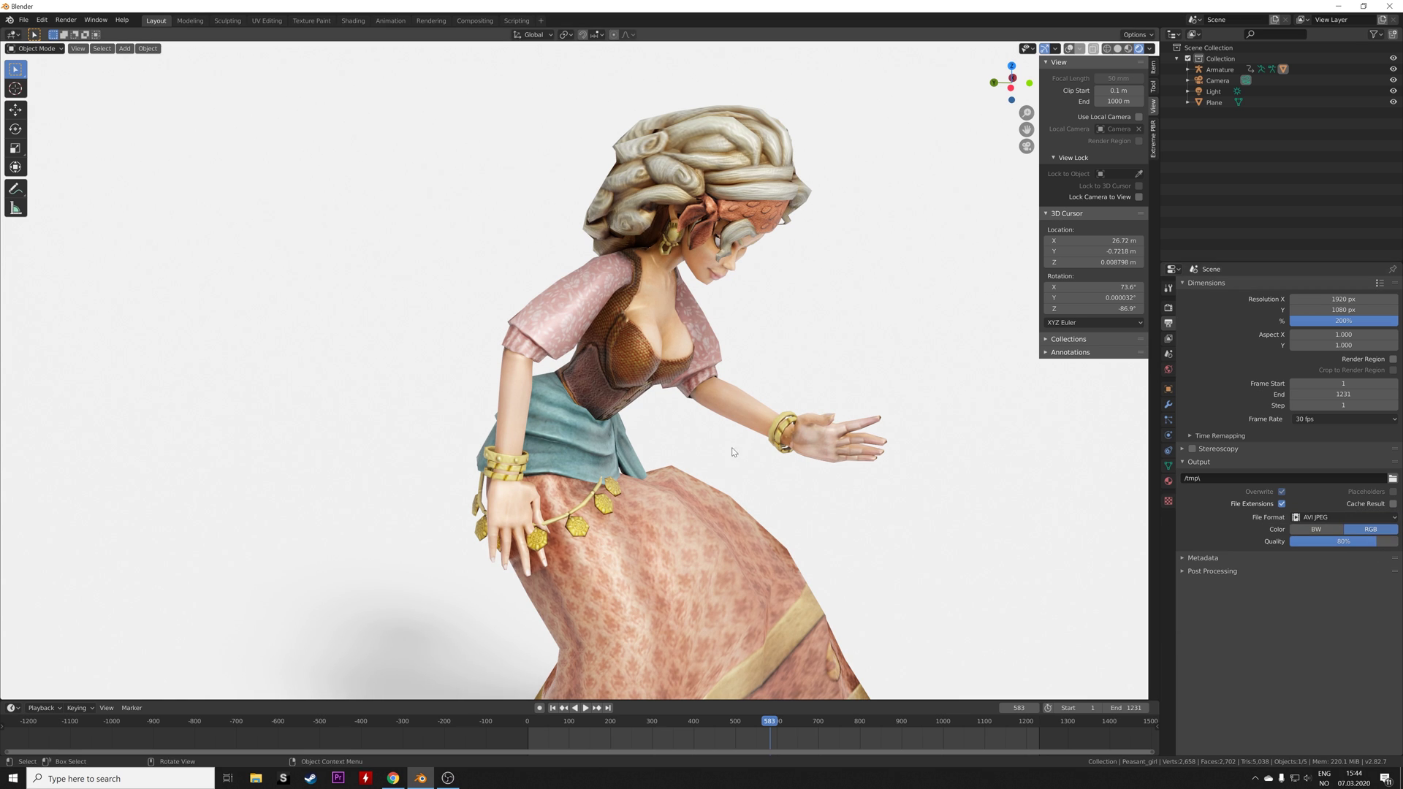
# Step: Save the project as tut.blend
pyautogui.scroll(-3, 719, 450)
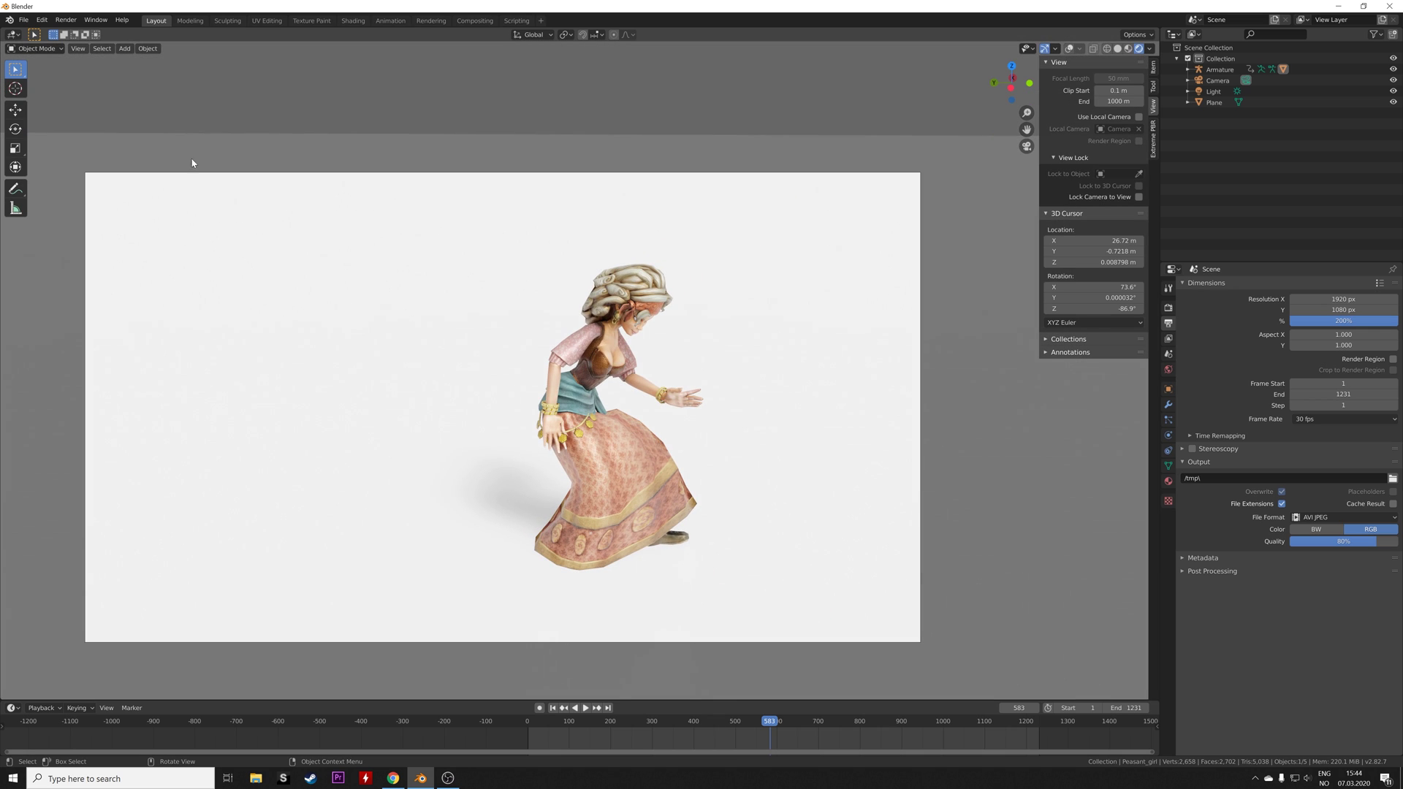
pyautogui.click(24, 20)
pyautogui.click(44, 103)
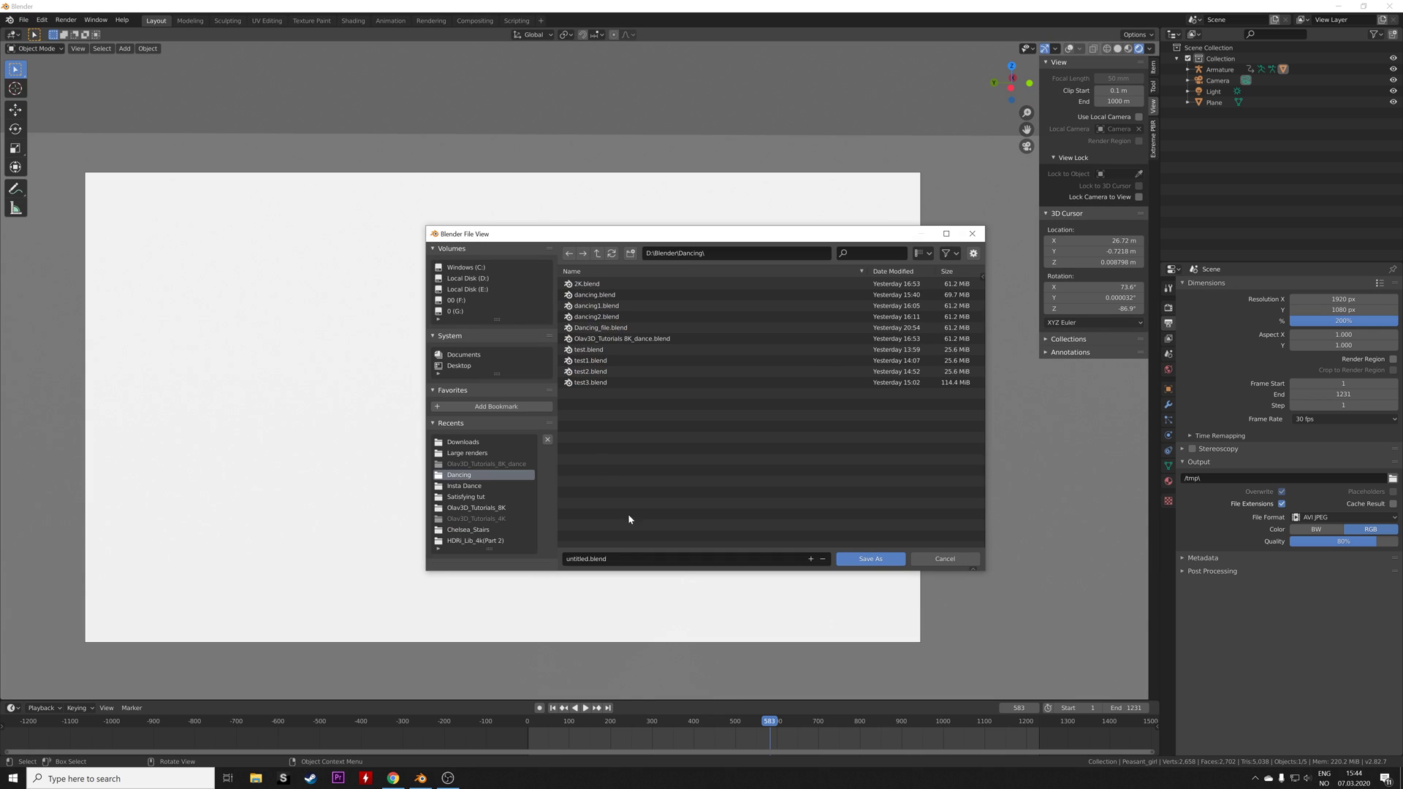
pyautogui.write('tut')
pyautogui.press('Return')
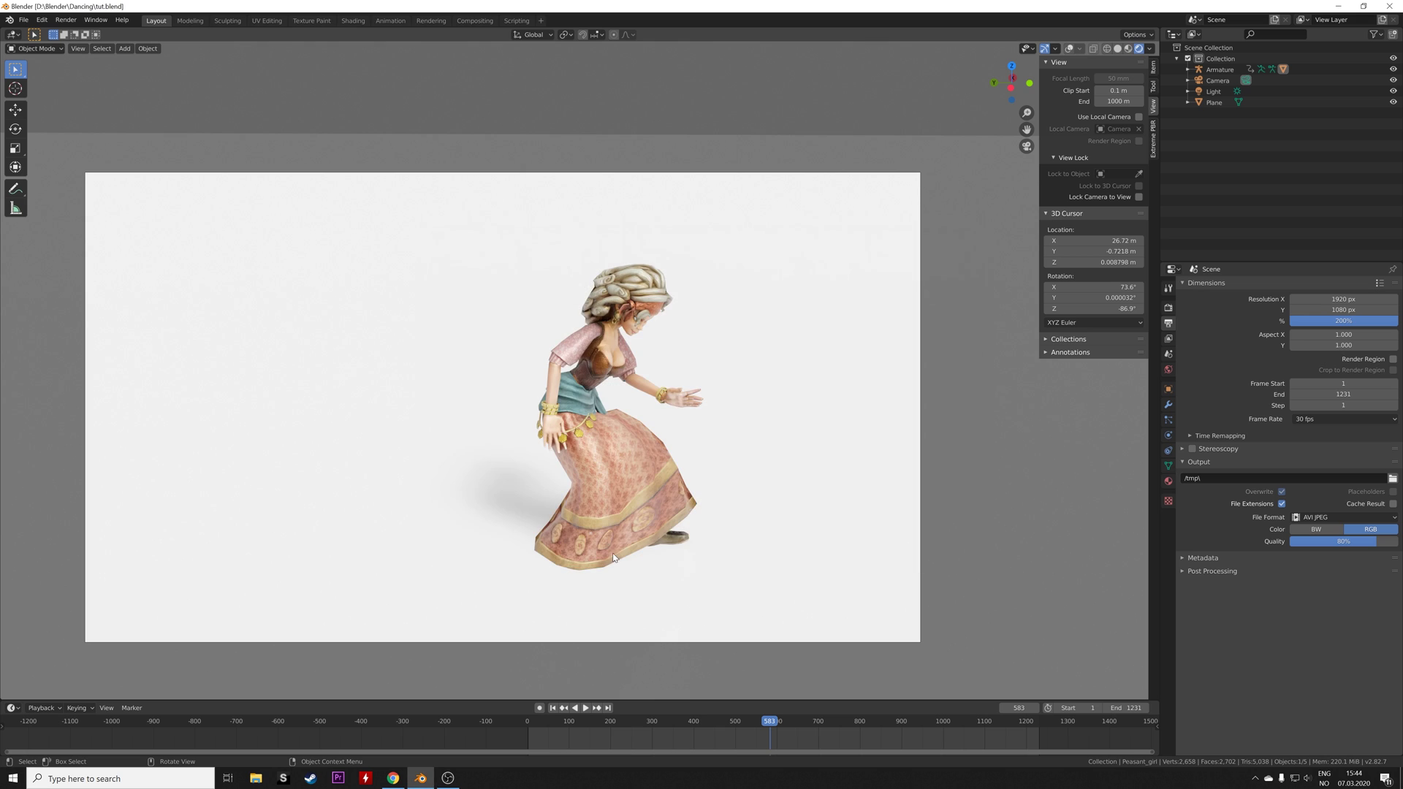